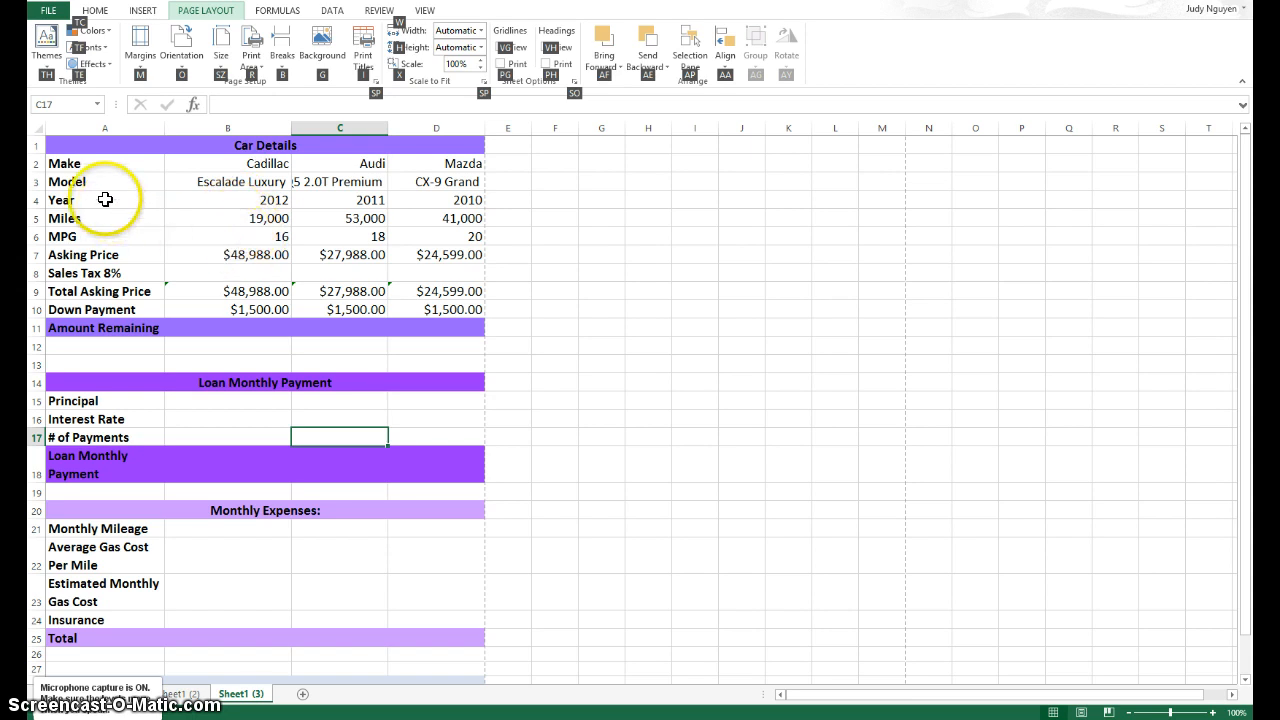
Step: Review the MPG and asking price entries for the three cars
left_click(249, 242)
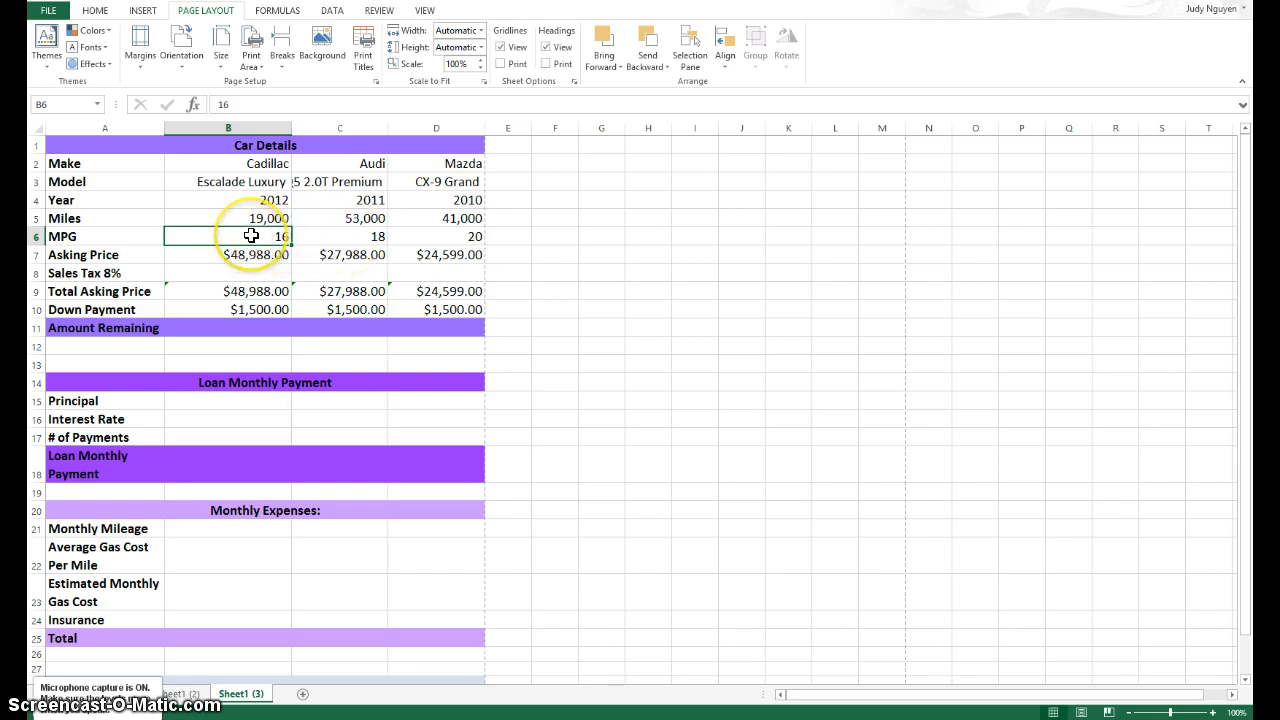
left_click(371, 237)
left_click(438, 237)
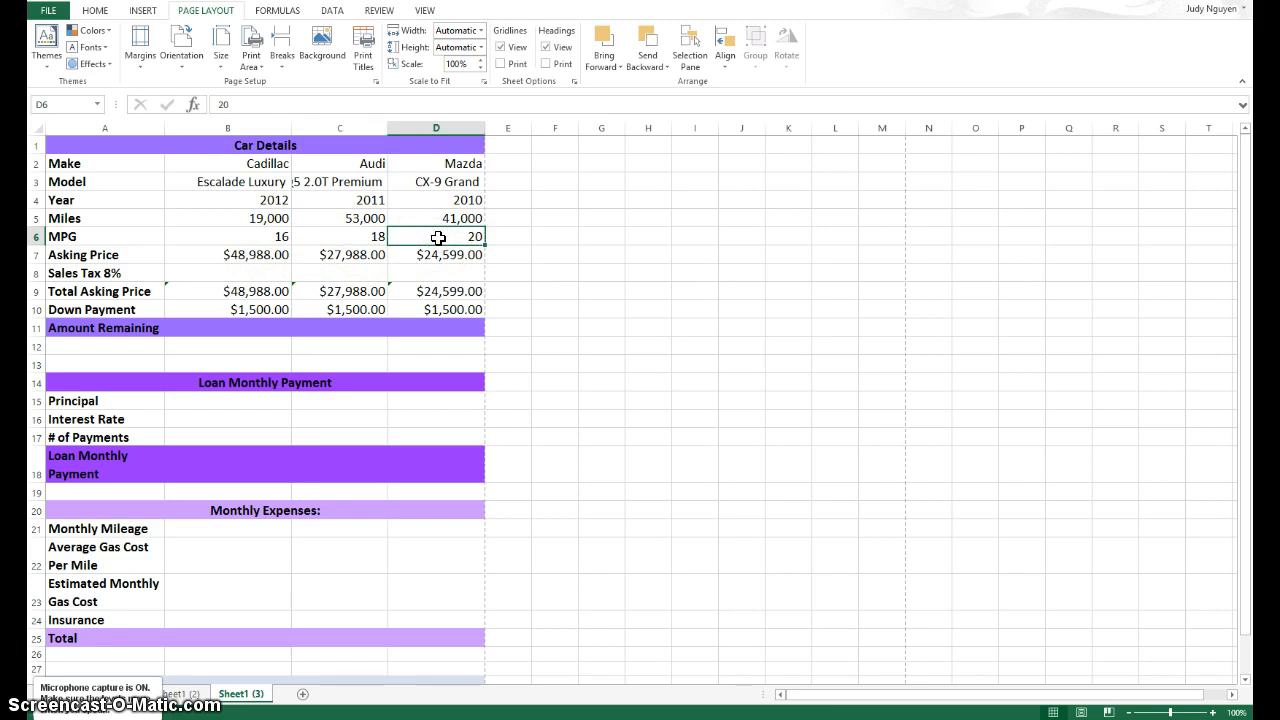
left_click(225, 254)
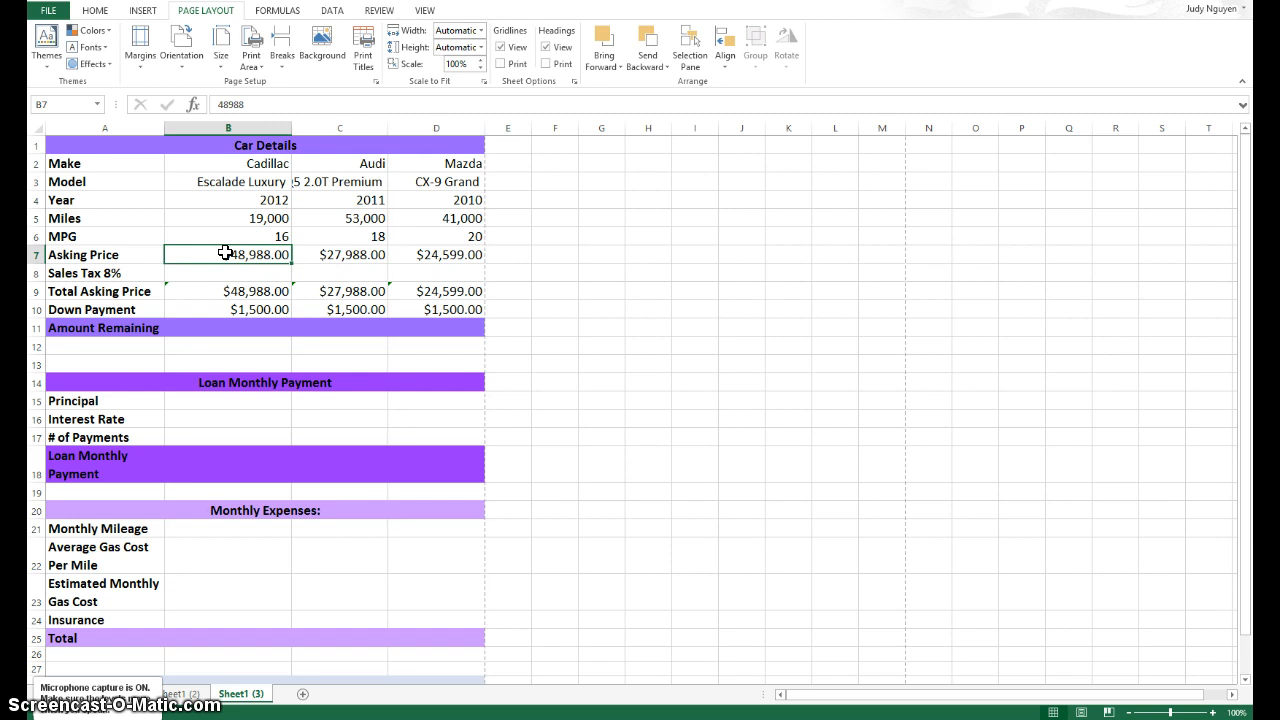
left_click(394, 252)
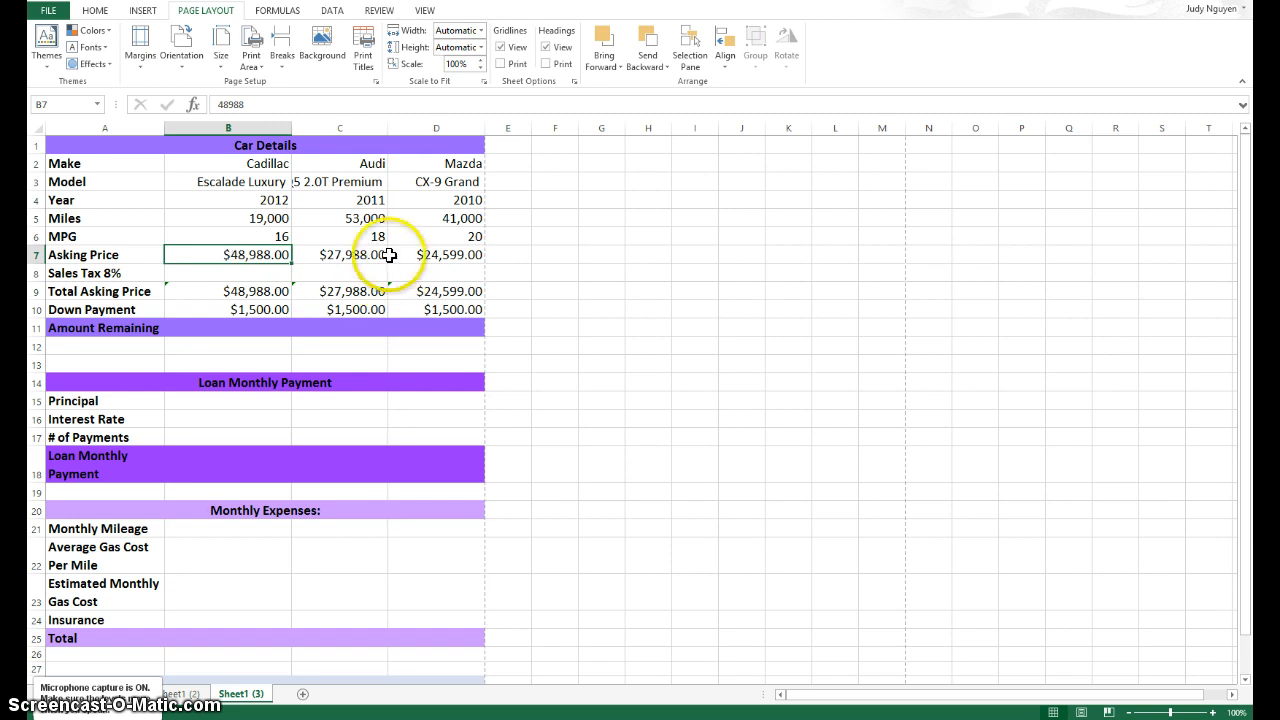
left_click(451, 252)
Step: Calculate the 8% sales tax in B8 with =B7*.08 and fill the formula across to D8
left_click(270, 268)
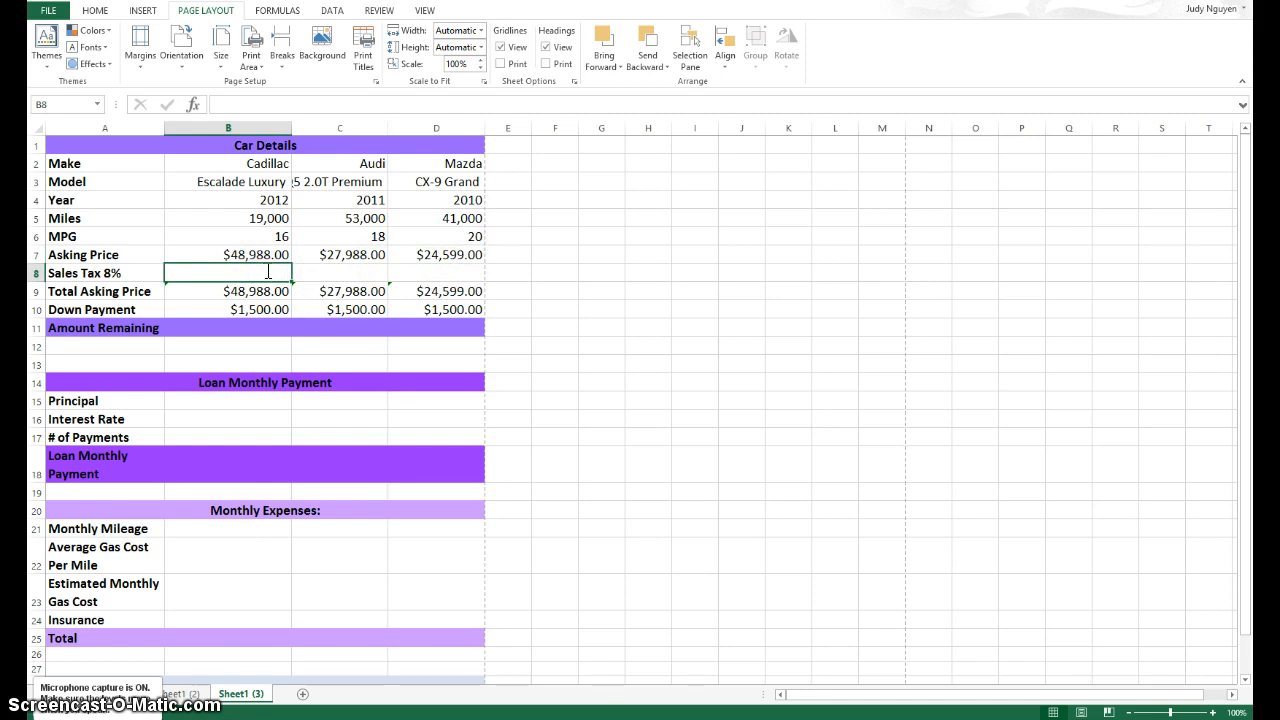
type("=")
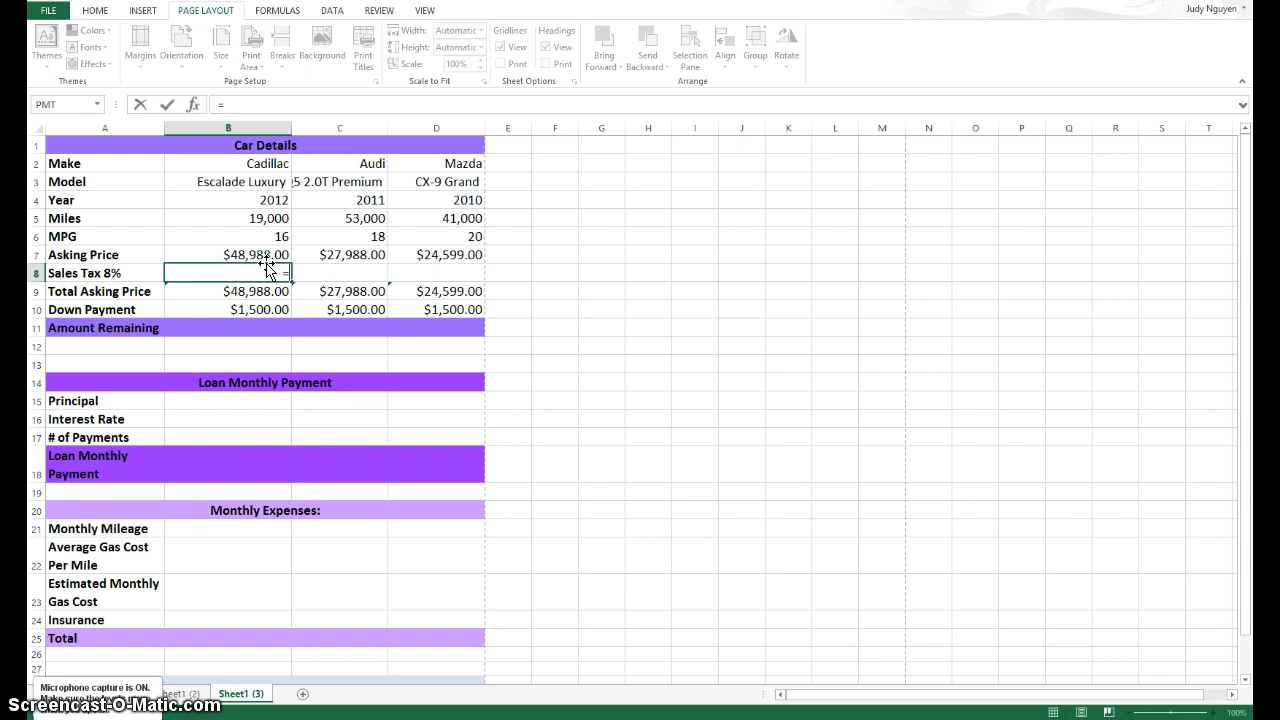
left_click(262, 256)
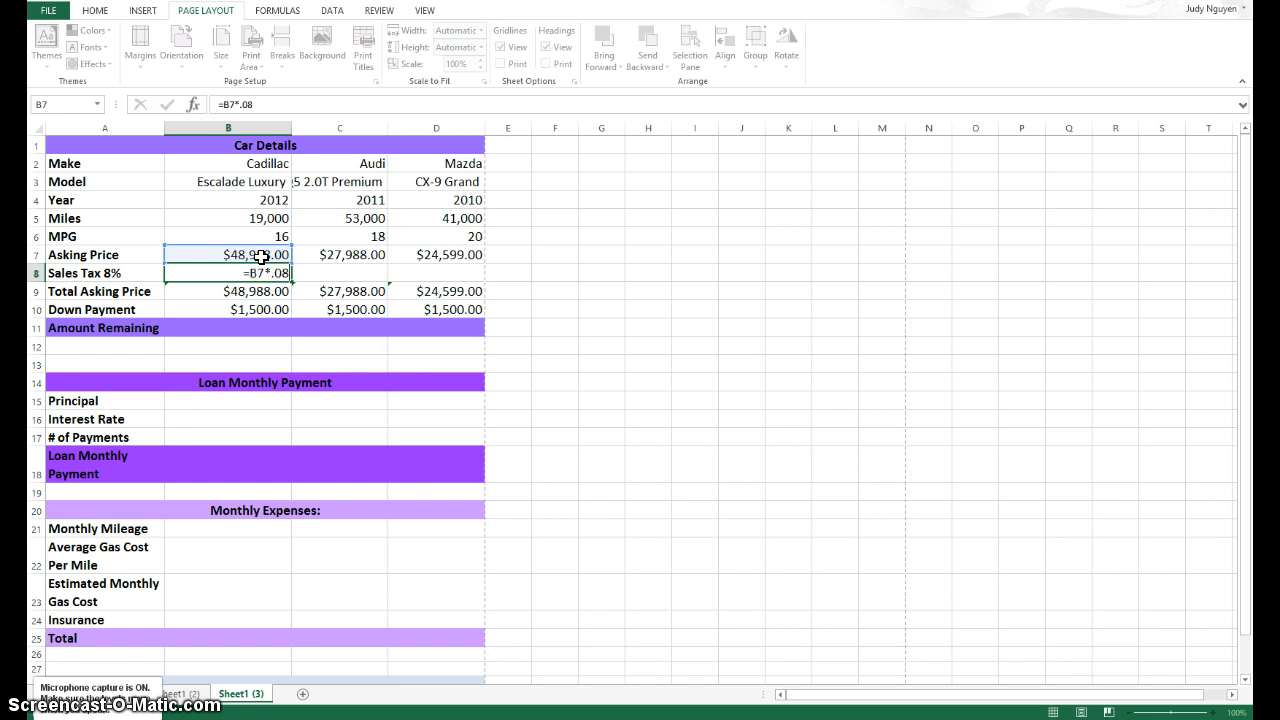
key("Return")
left_click(260, 273)
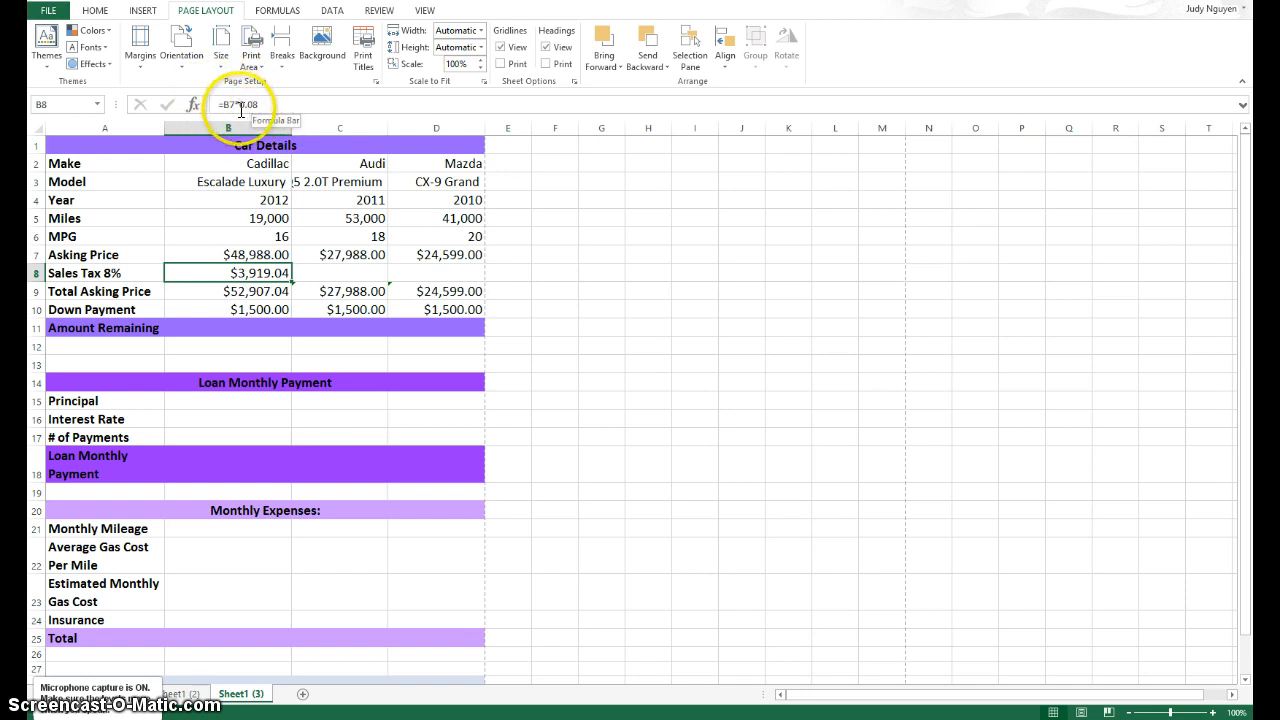
left_click_drag(290, 283, 478, 278)
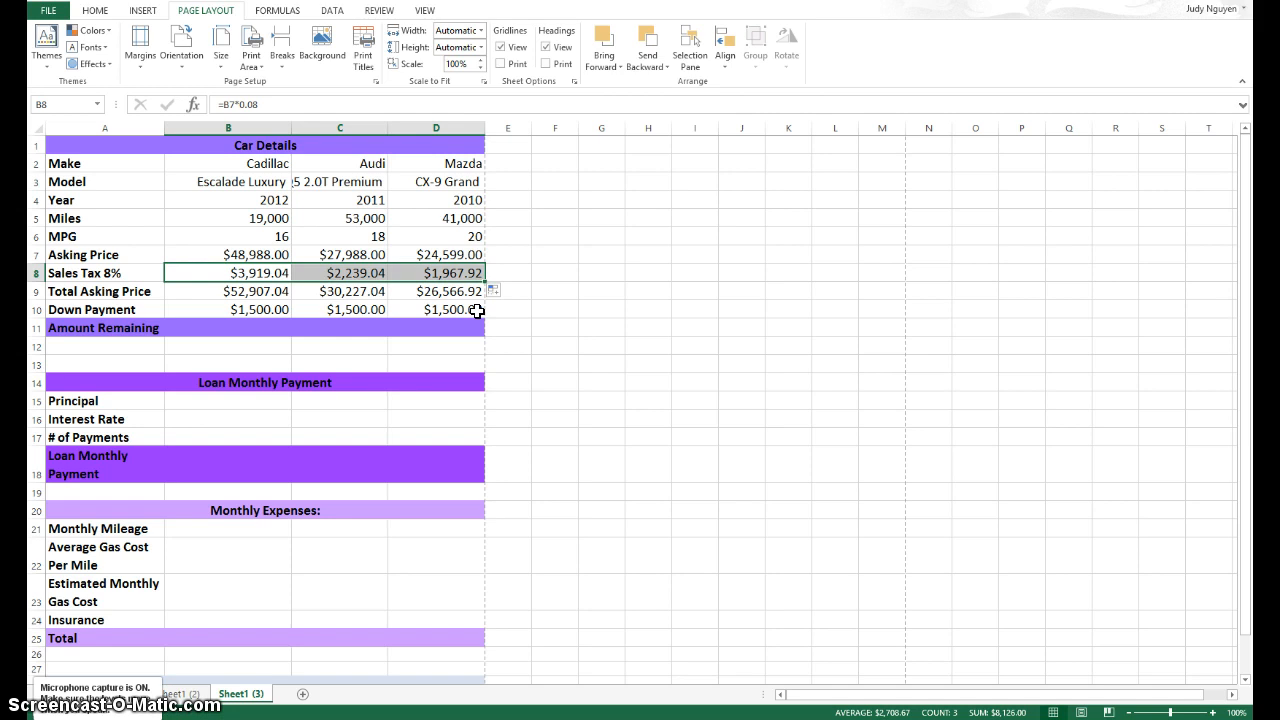
Step: Clear the existing Total Asking Price formulas for all three cars in B9:D9
left_click(225, 293)
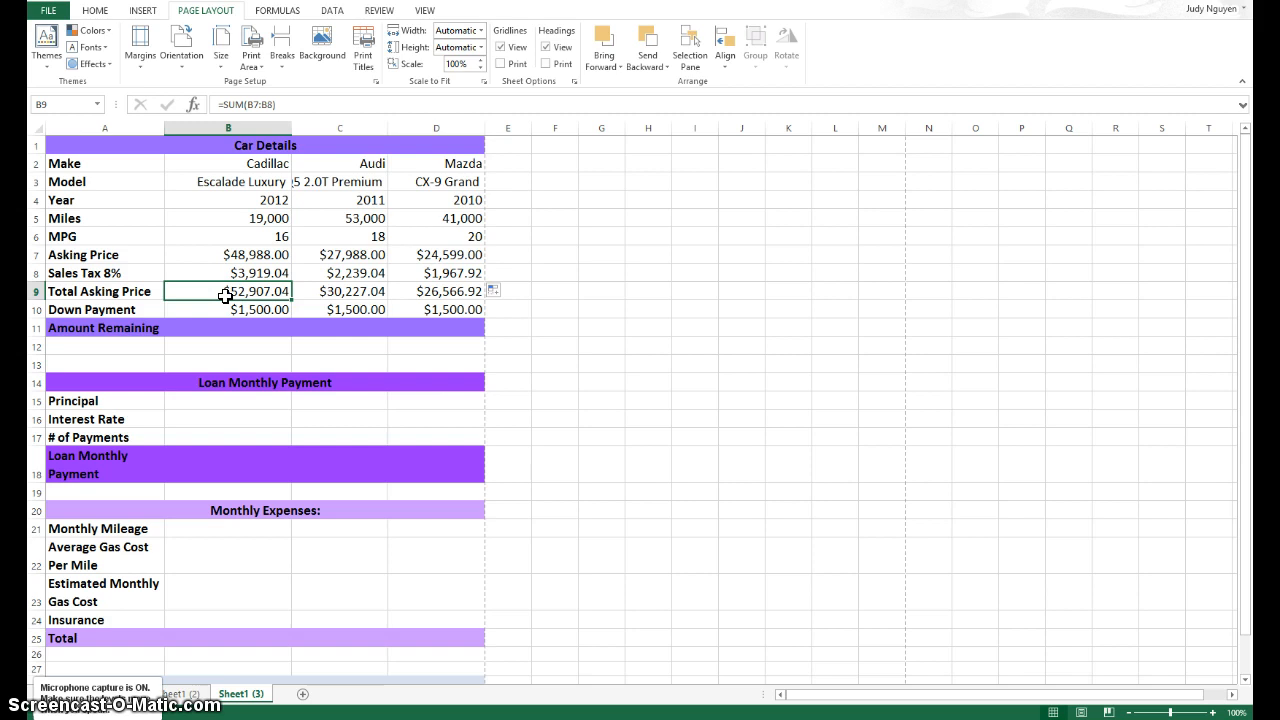
left_click_drag(452, 291, 238, 290)
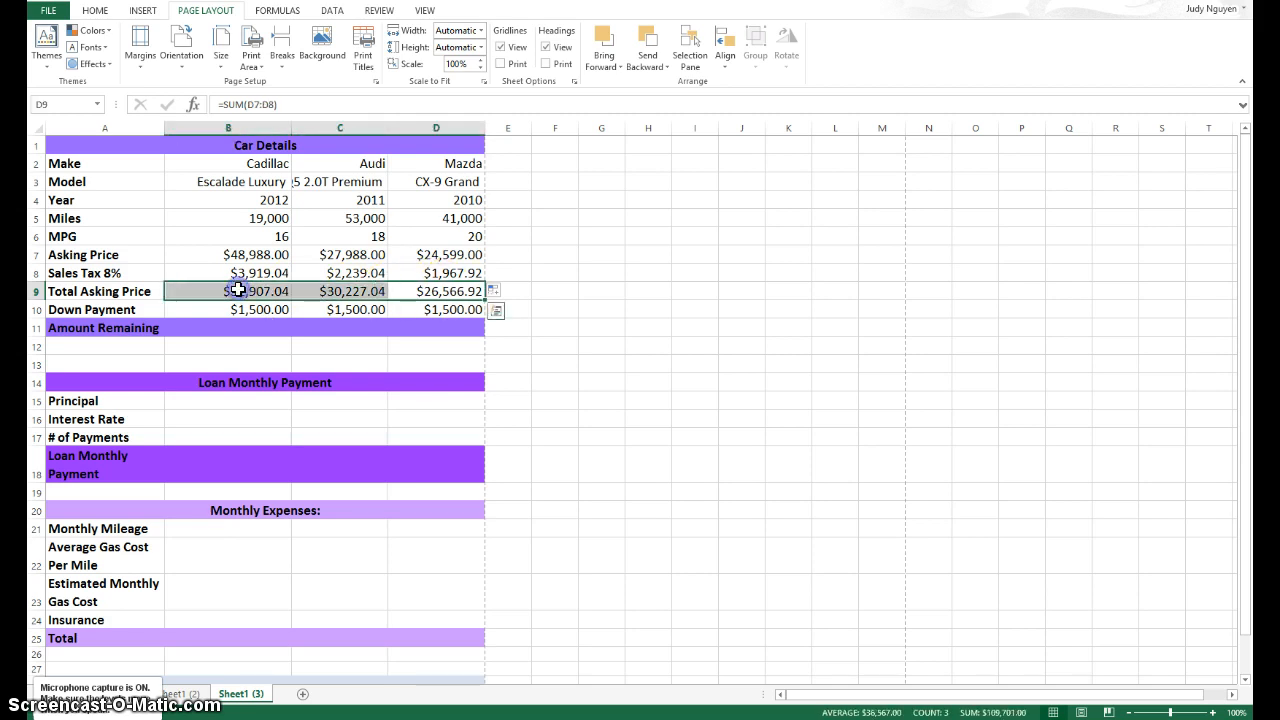
key("F2")
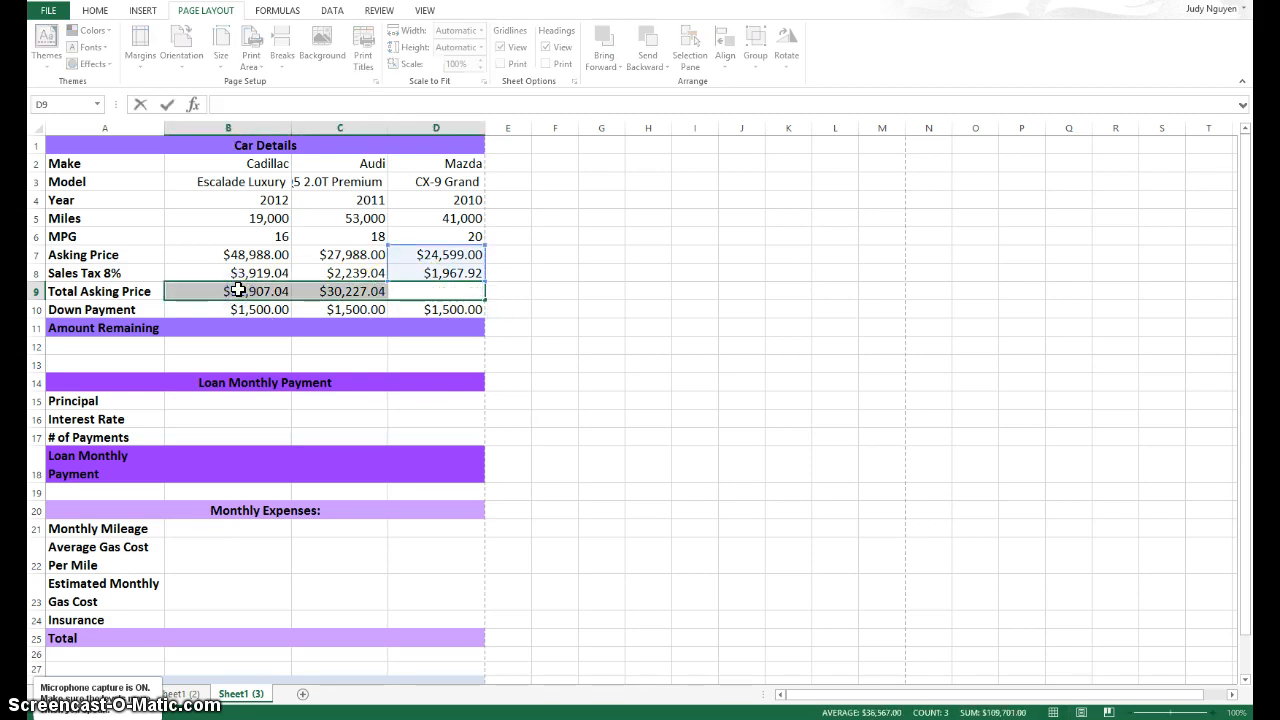
left_click(325, 291)
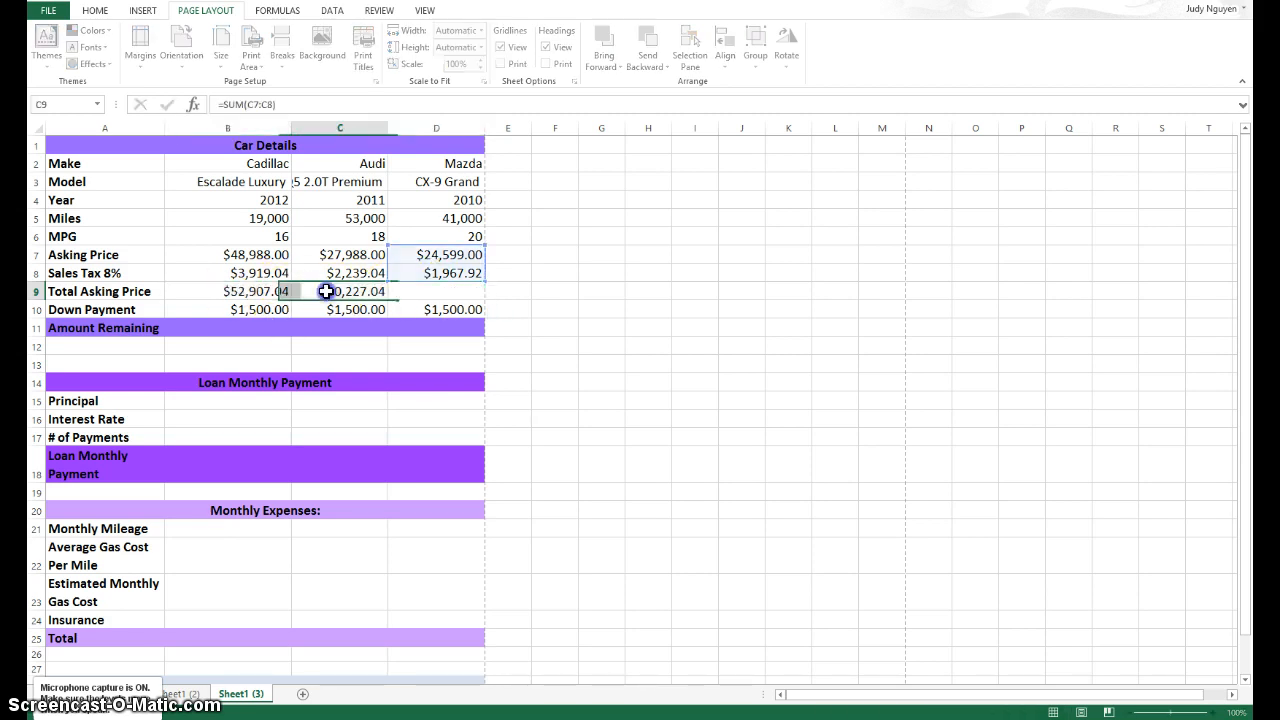
key("F2")
left_click(260, 291)
key("F2")
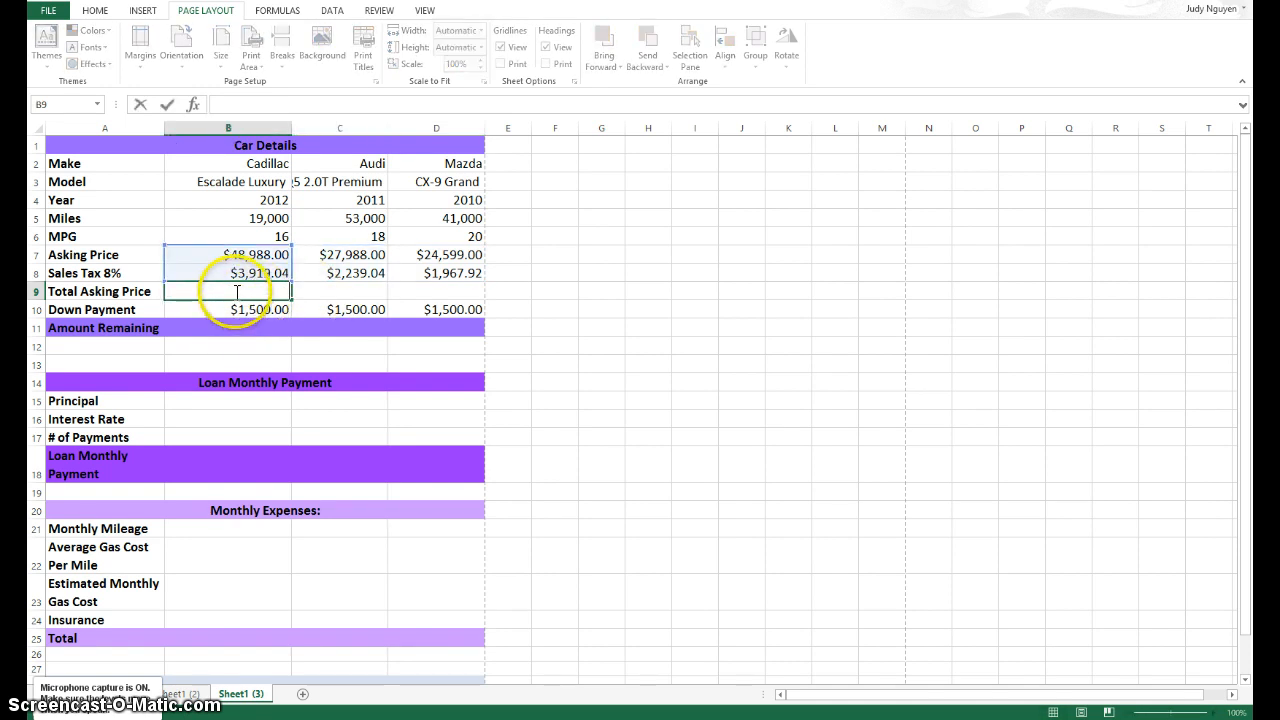
Step: Use AutoSum in B9 to add asking price and sales tax as =SUM(B7:B8), and fill it across to D9
left_click(95, 10)
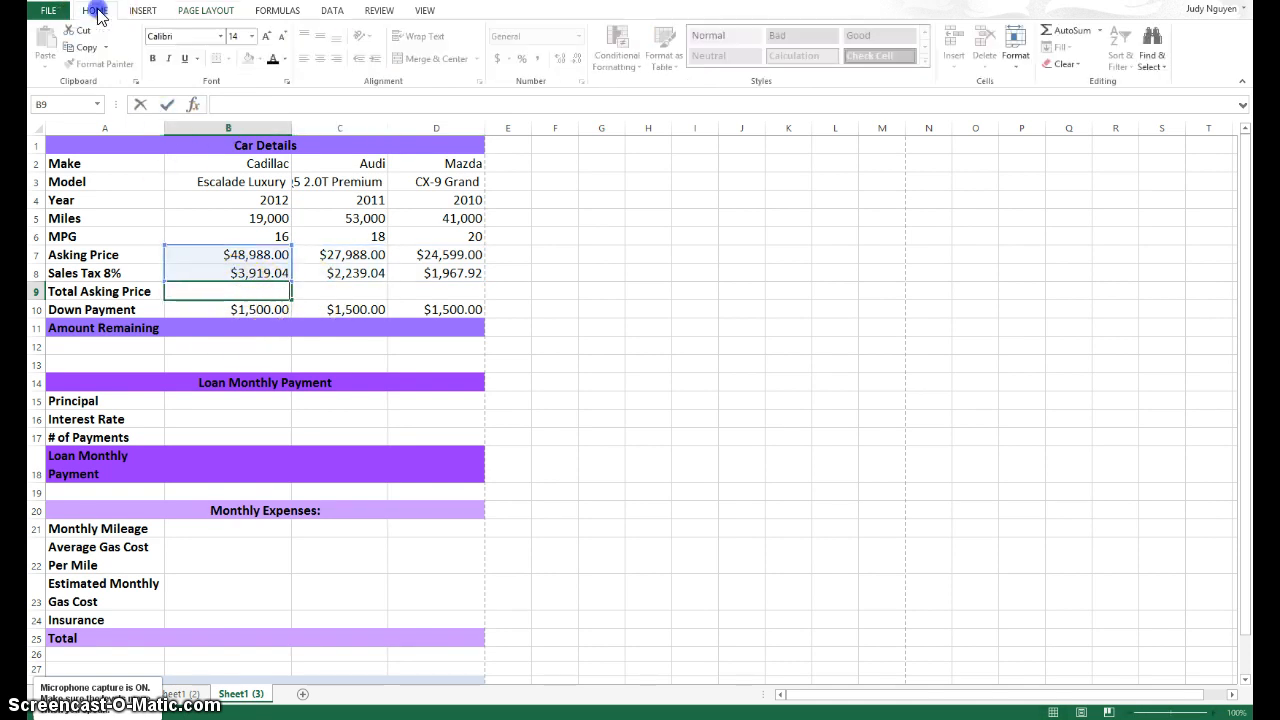
left_click(1060, 36)
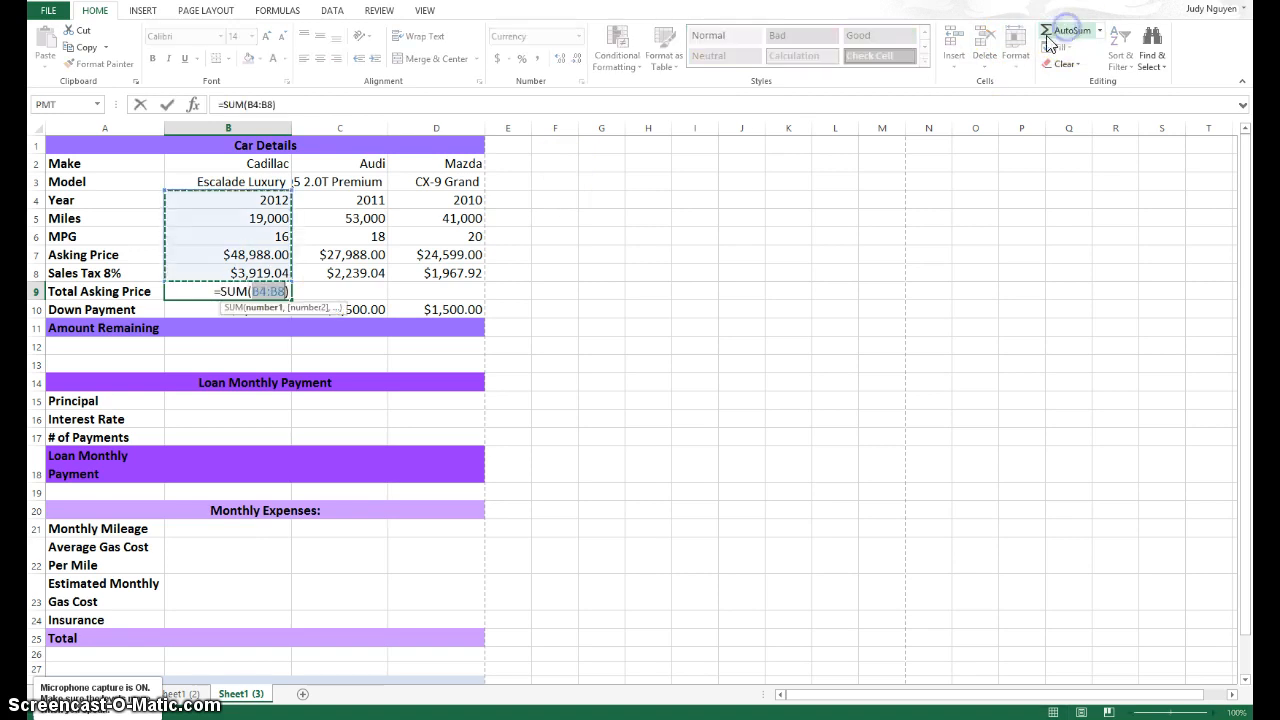
left_click(238, 254)
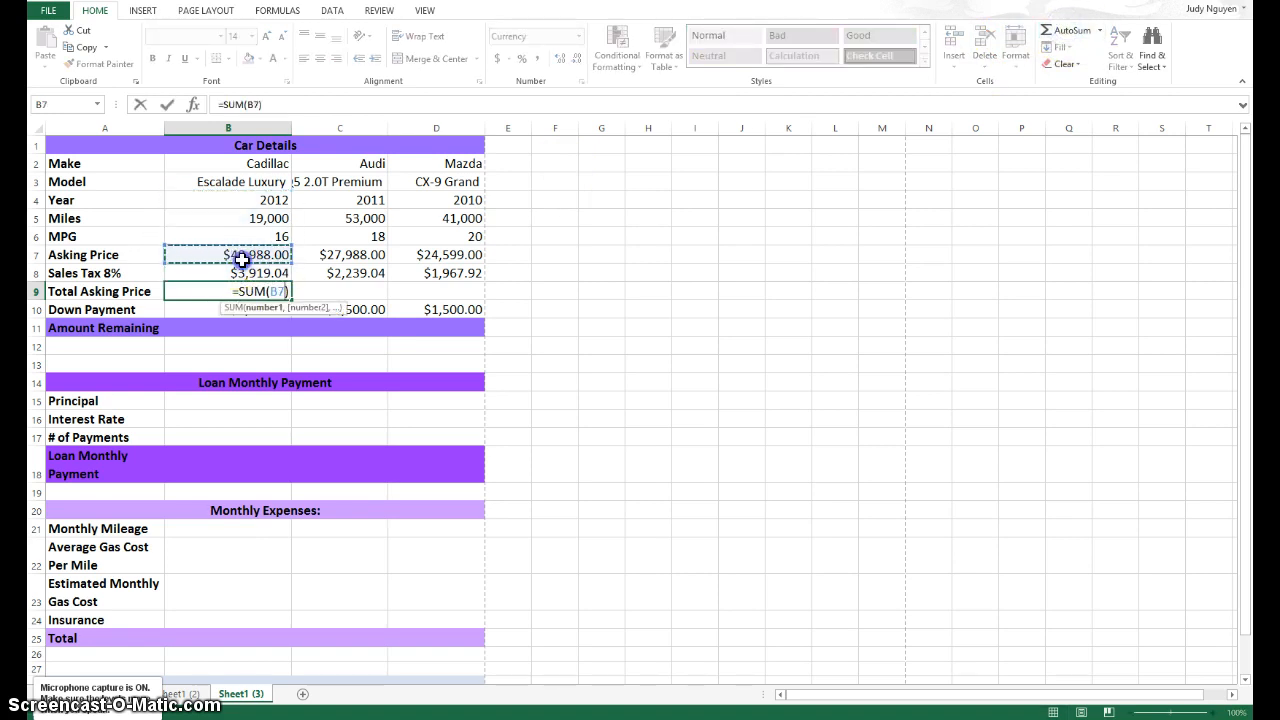
left_click_drag(238, 254, 244, 272)
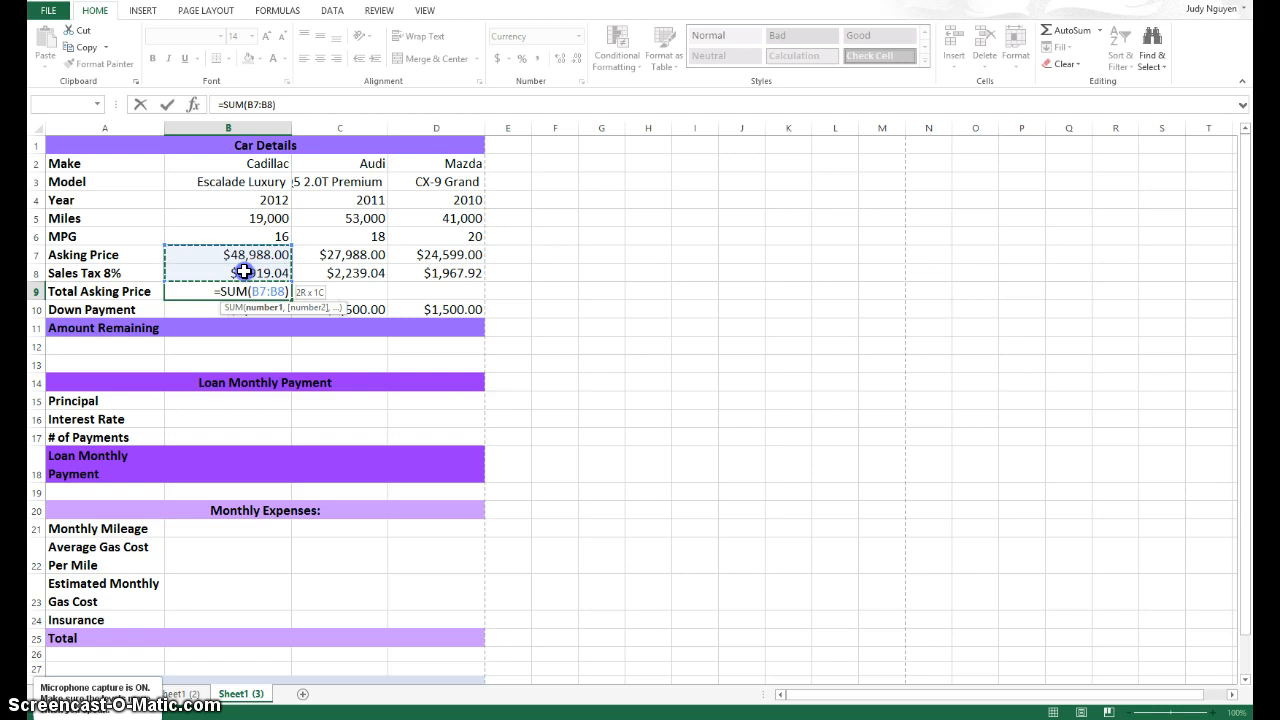
key("Return")
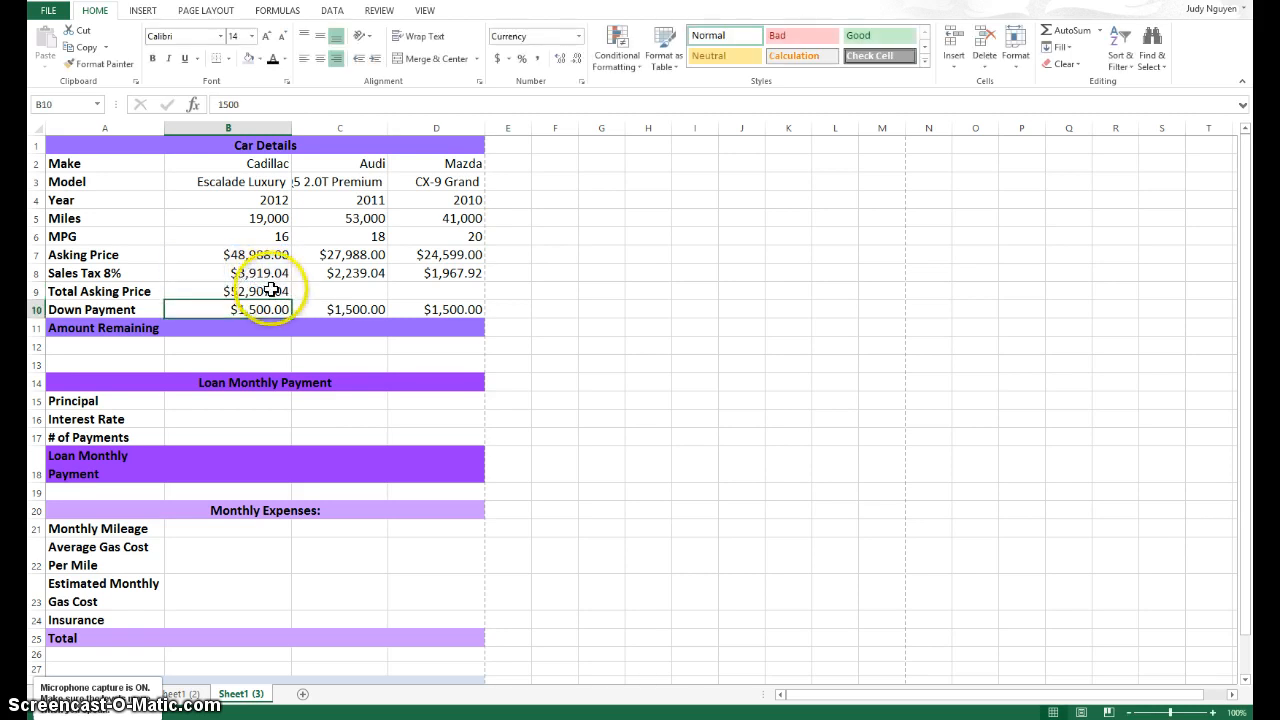
left_click(271, 290)
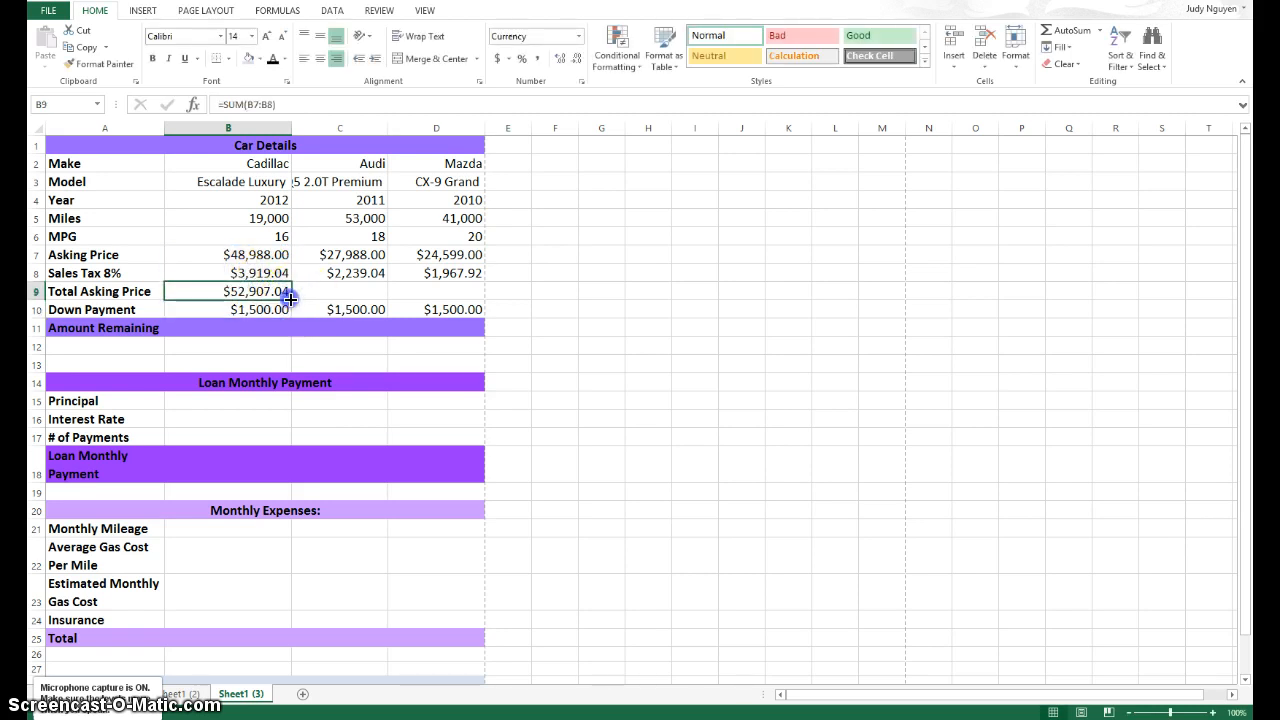
left_click_drag(290, 297, 480, 300)
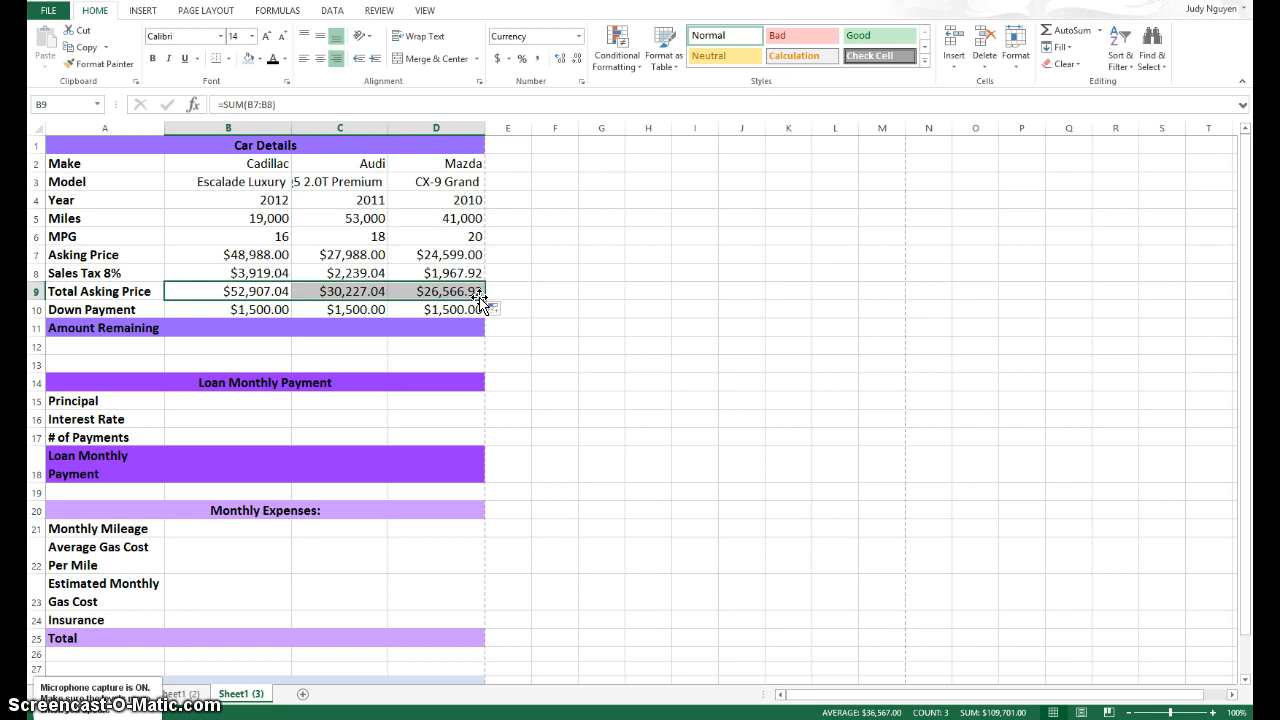
left_click(258, 311)
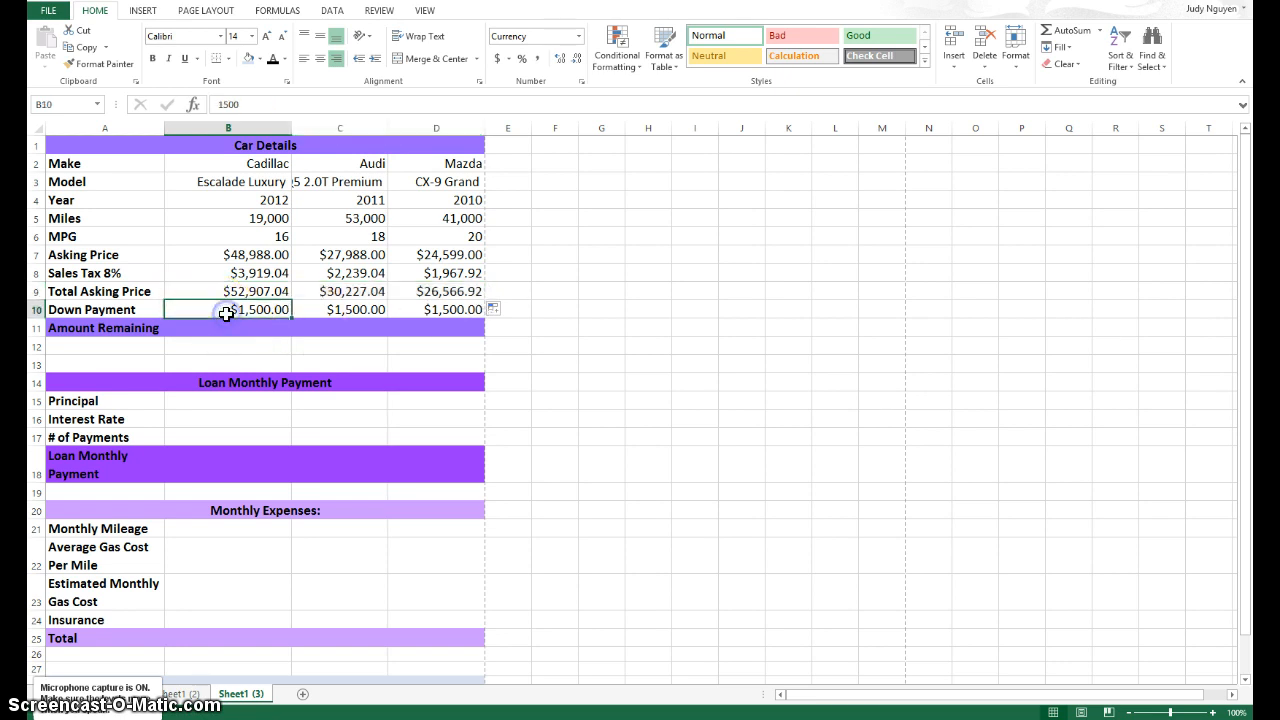
left_click(326, 314)
left_click(431, 312)
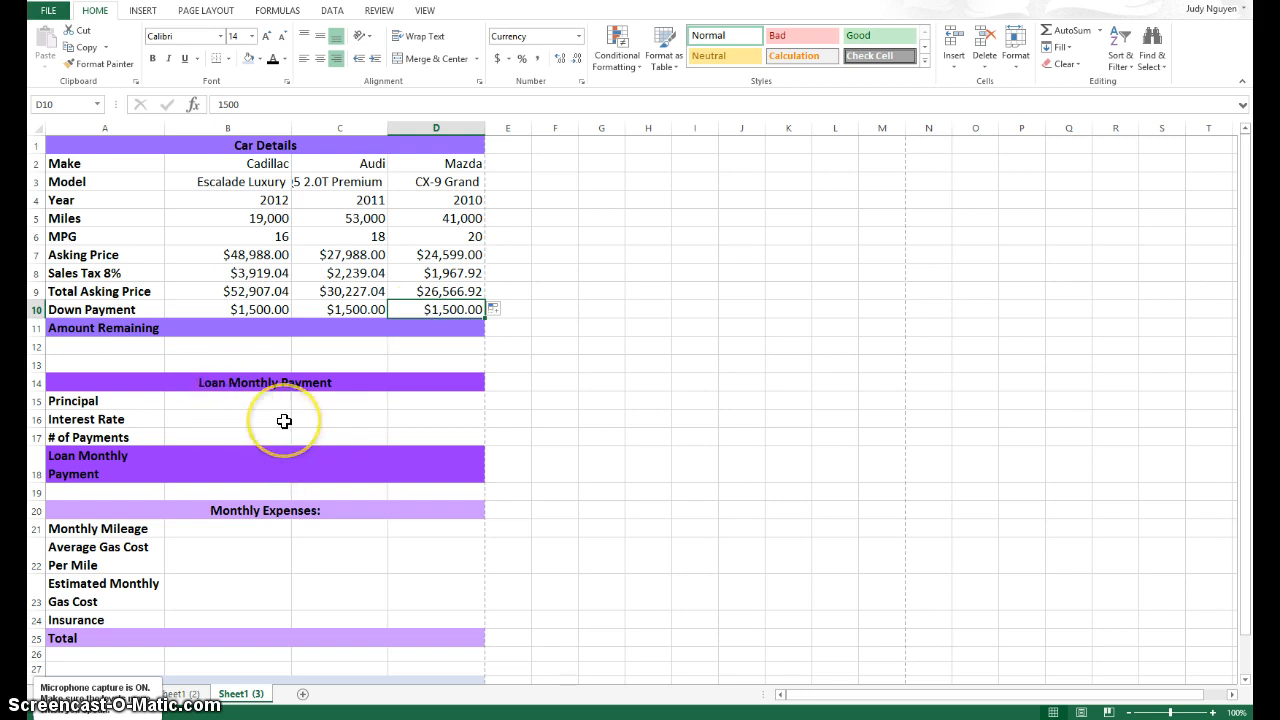
Step: Link the loan Principal in B15 to the Total Asking Price with =B9 and fill it across to D15
left_click(237, 398)
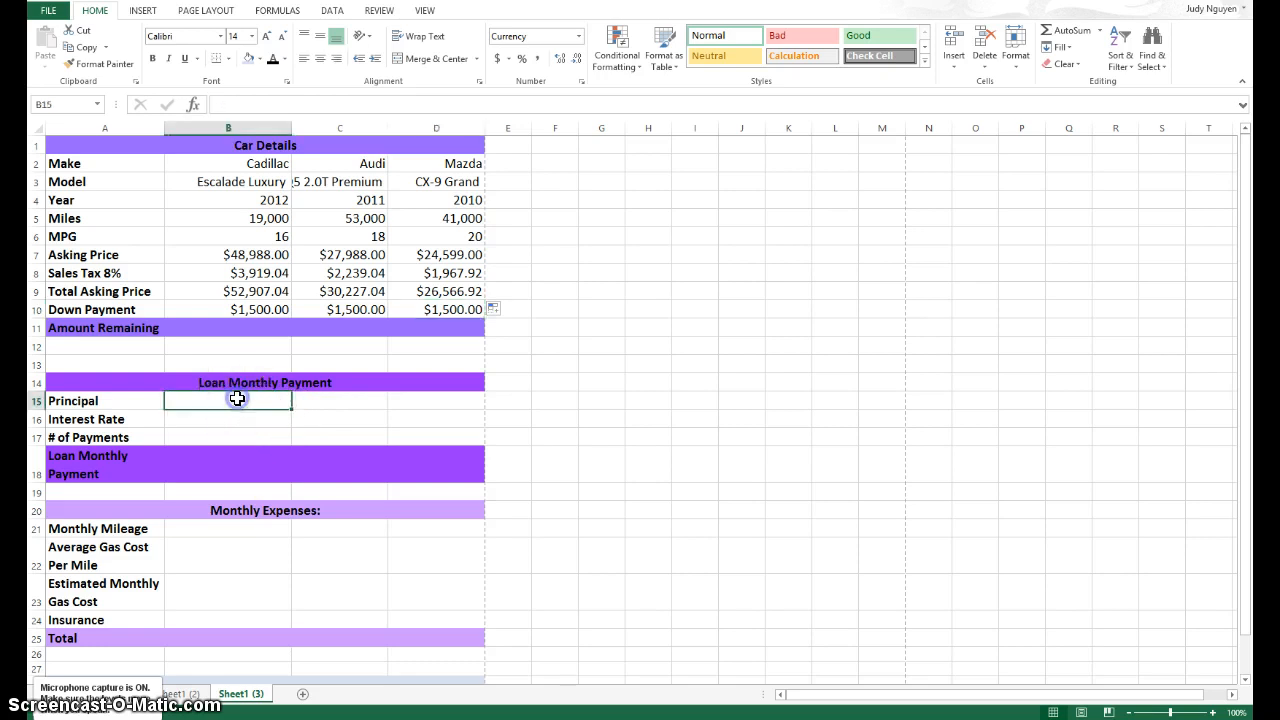
left_click(238, 292)
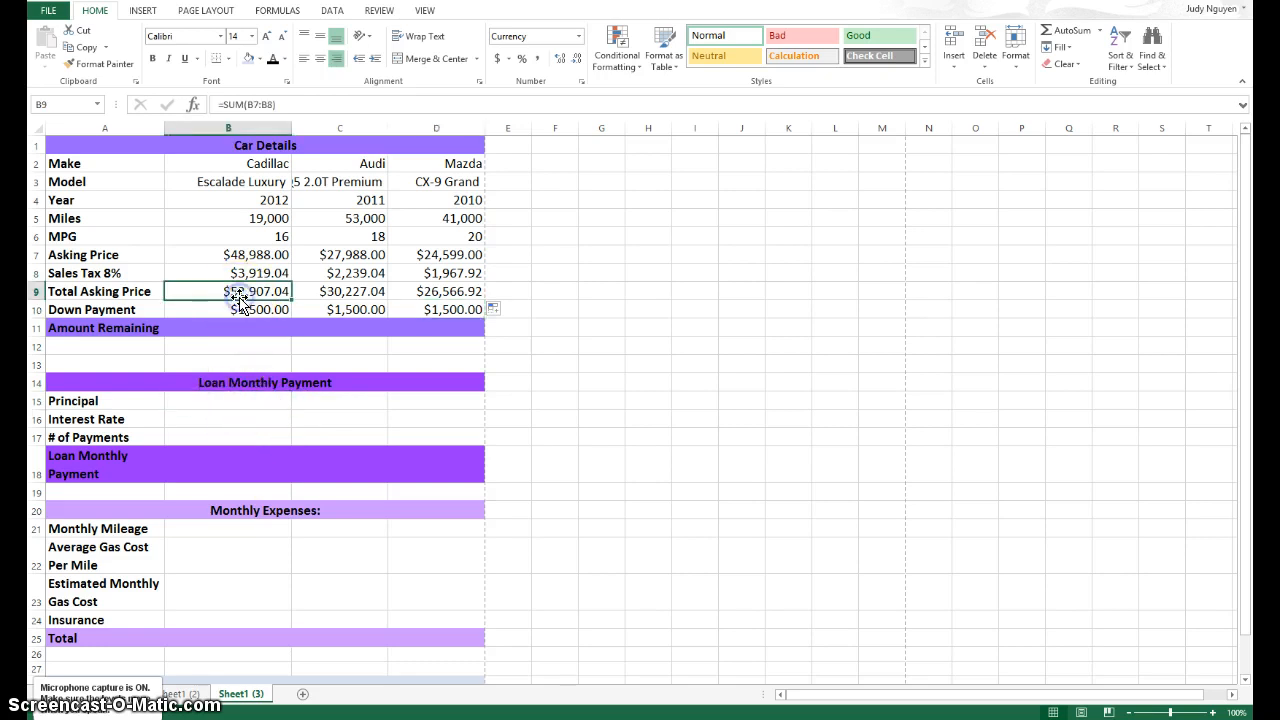
left_click(208, 404)
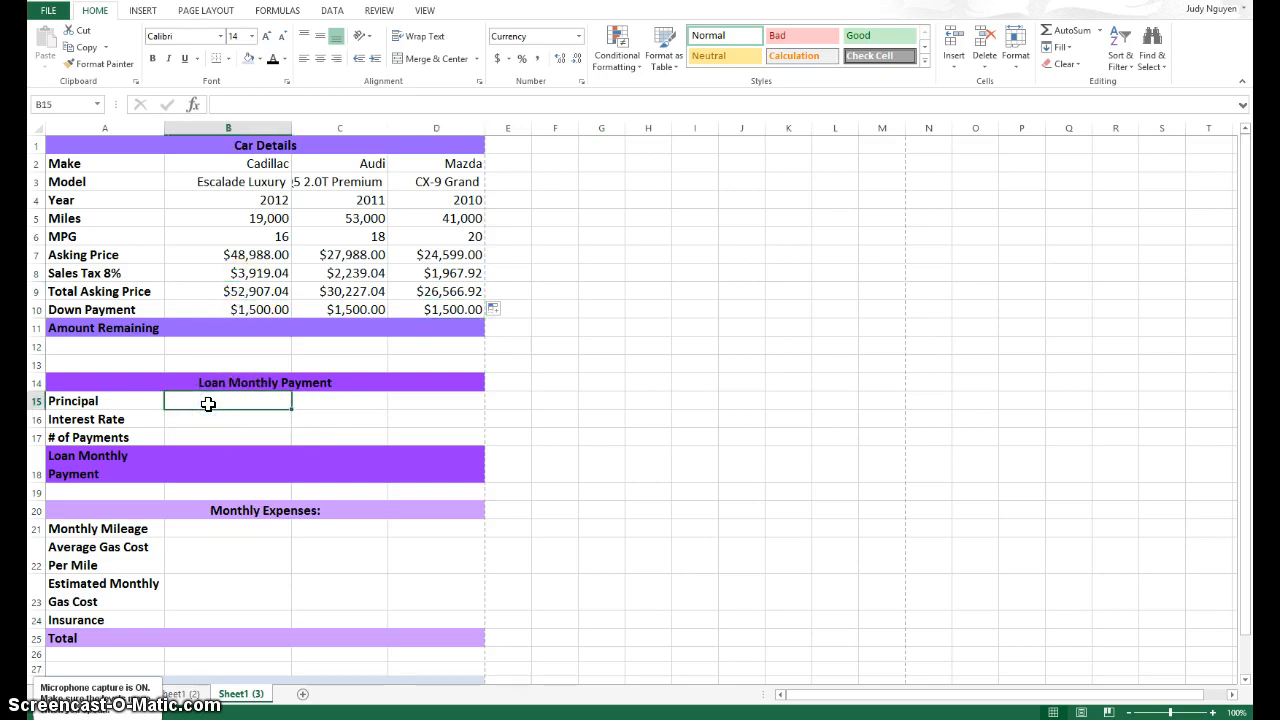
type("=")
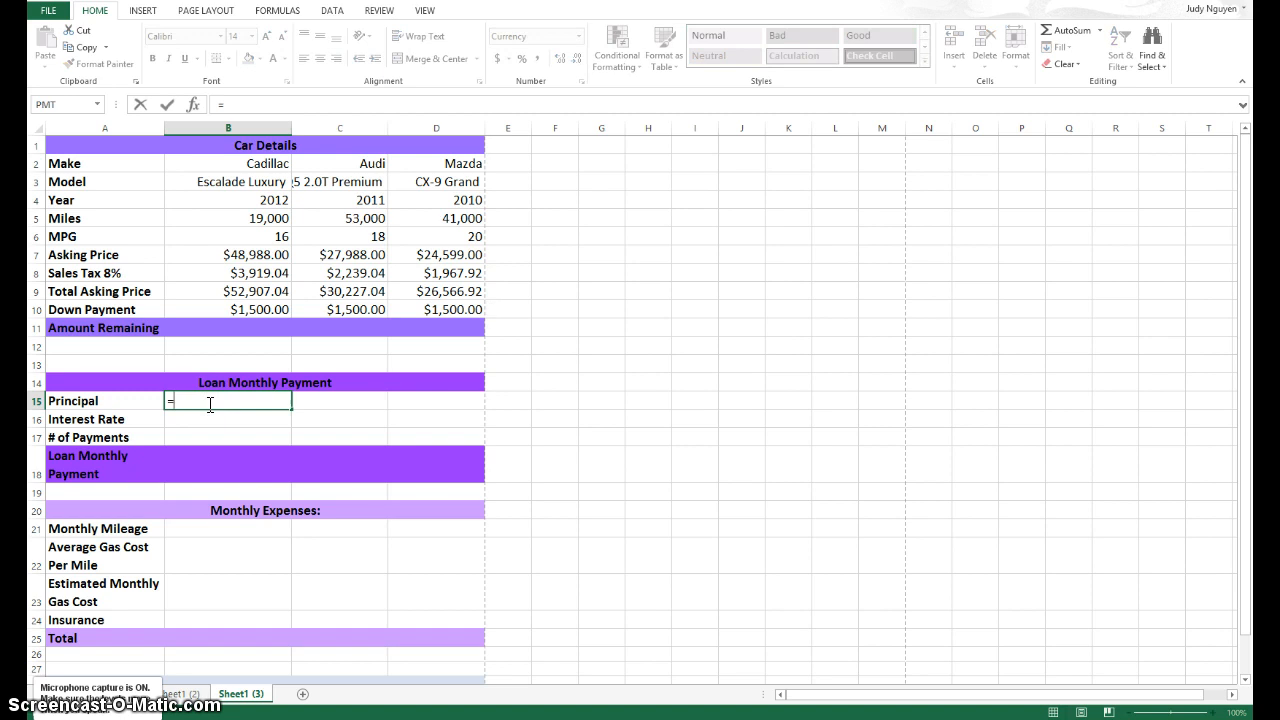
left_click(241, 297)
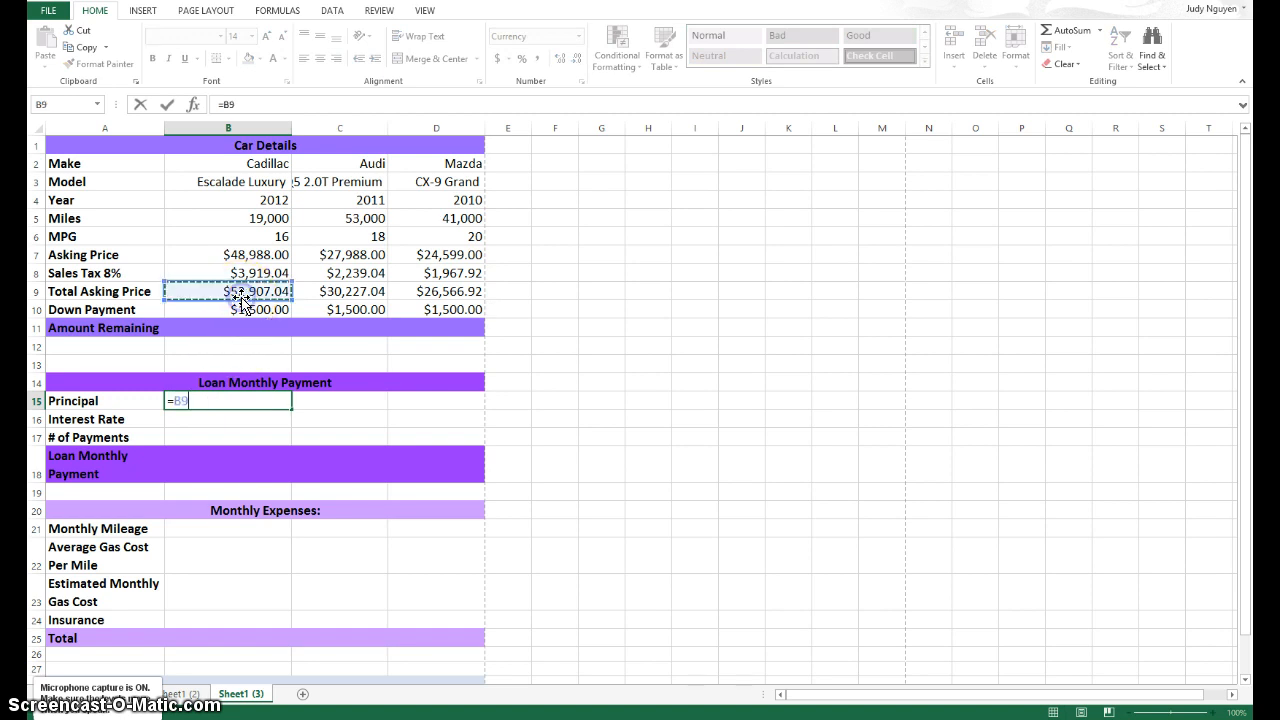
key("Return")
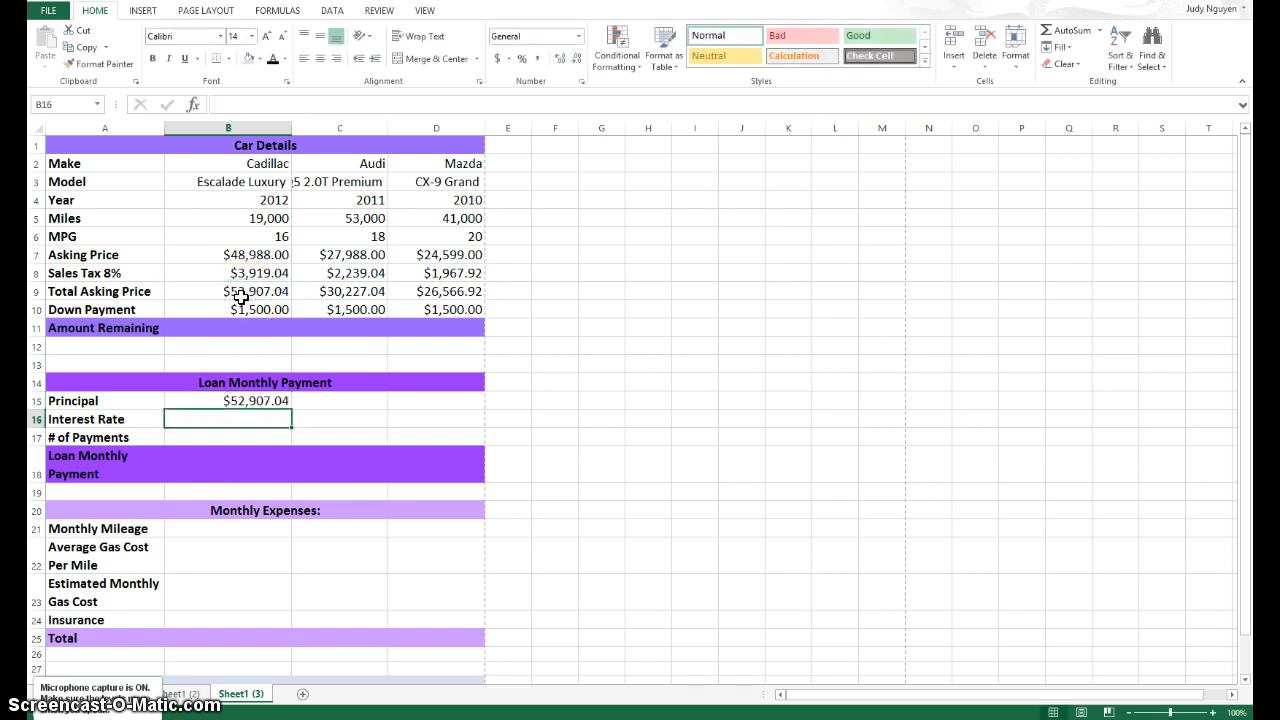
left_click(279, 403)
left_click_drag(290, 407, 443, 414)
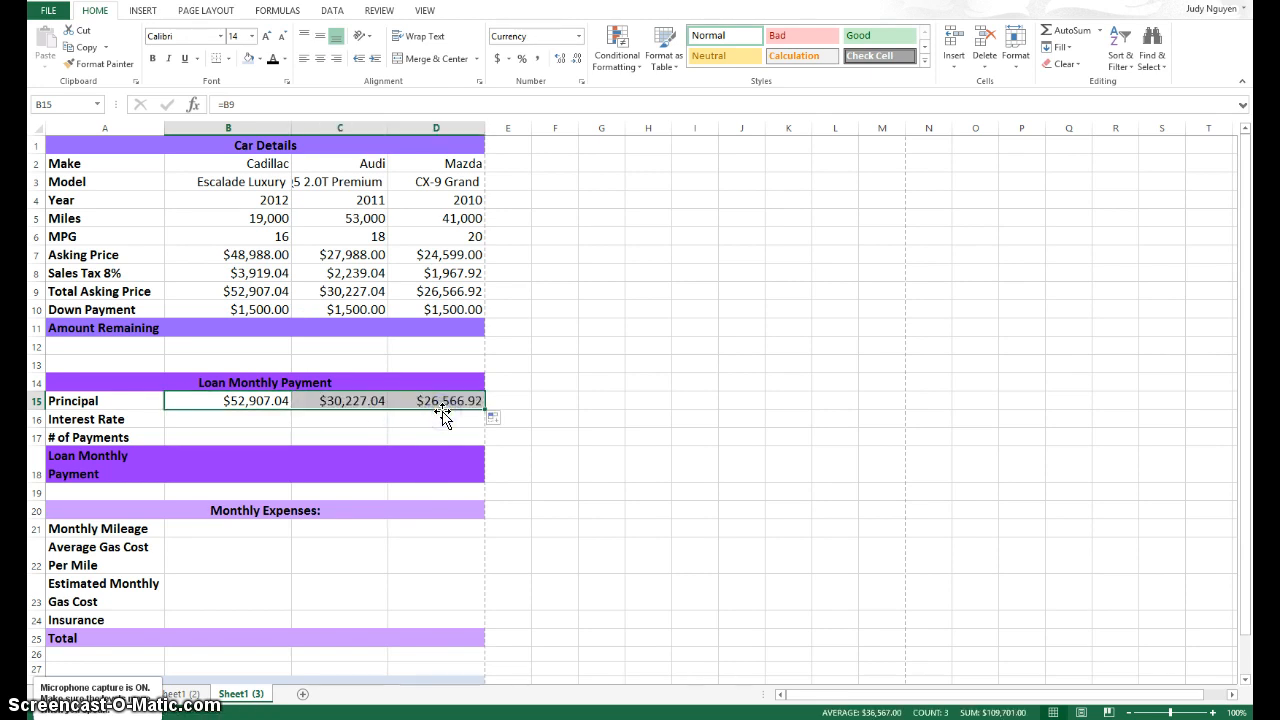
Step: Compare the Principal formulas for the Audi and Mazda with their Total Asking Price cells
left_click(356, 404)
left_click(417, 403)
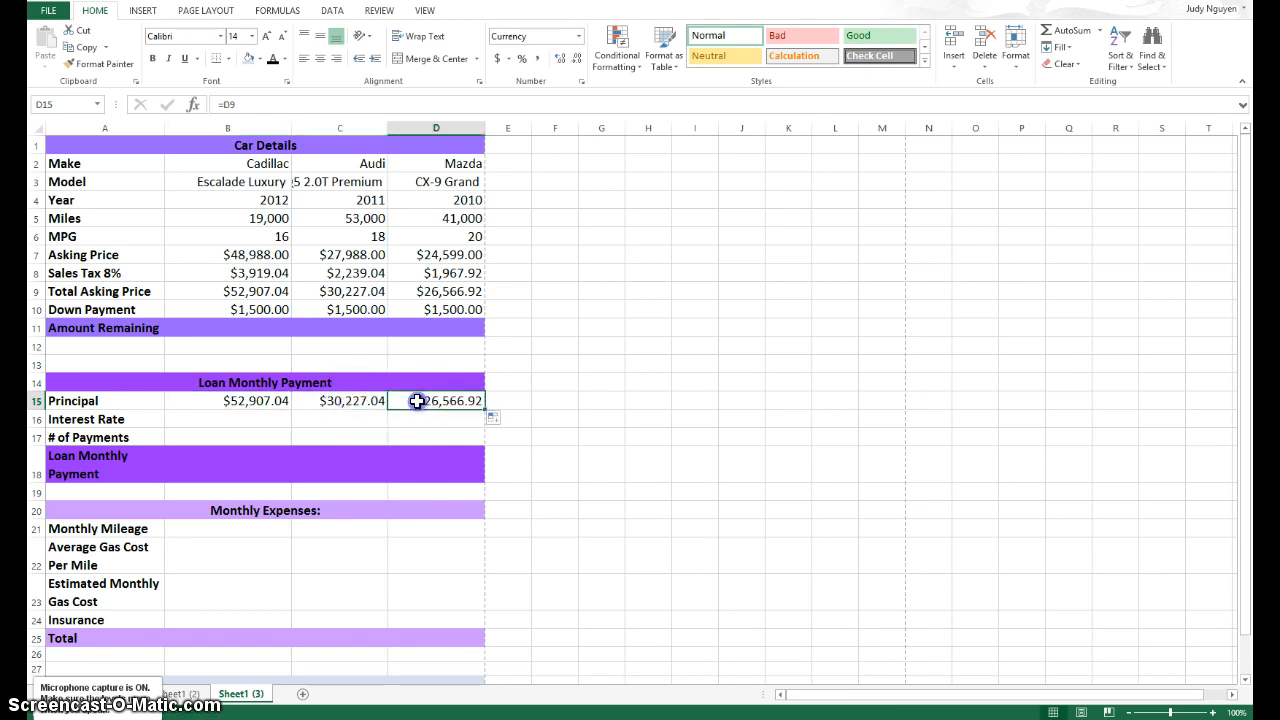
left_click(333, 397)
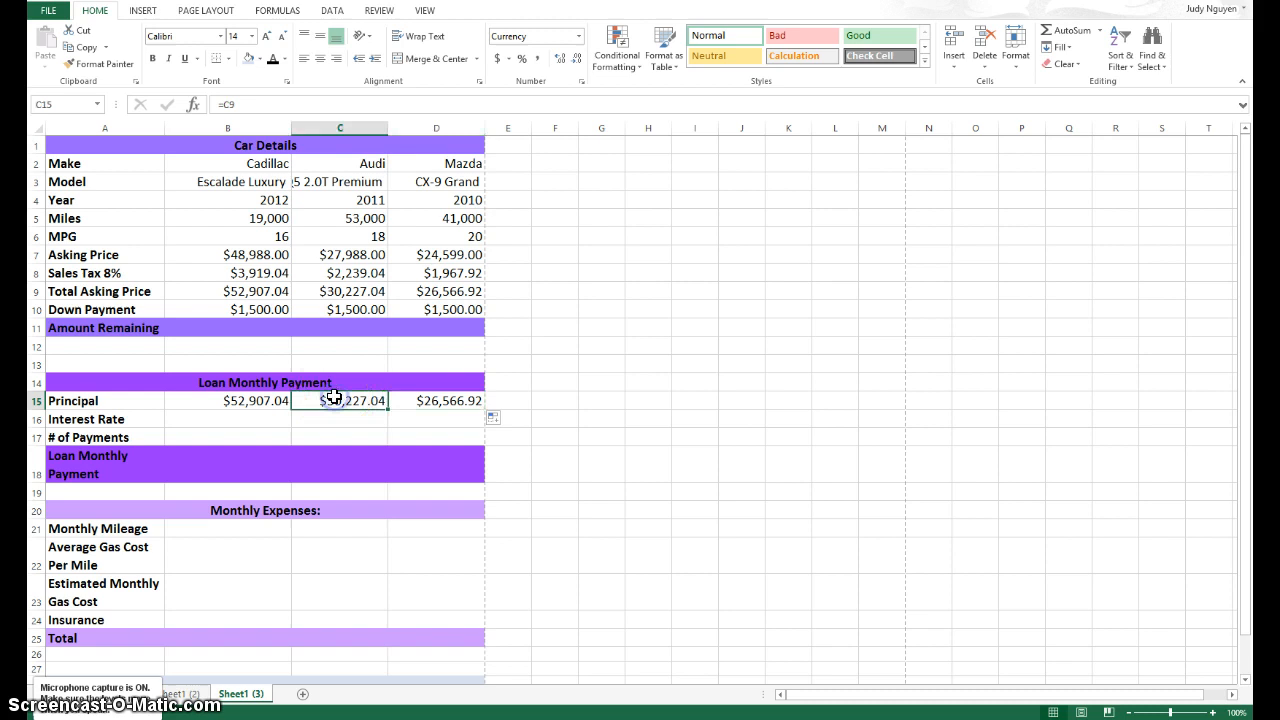
left_click(343, 291)
left_click(437, 406)
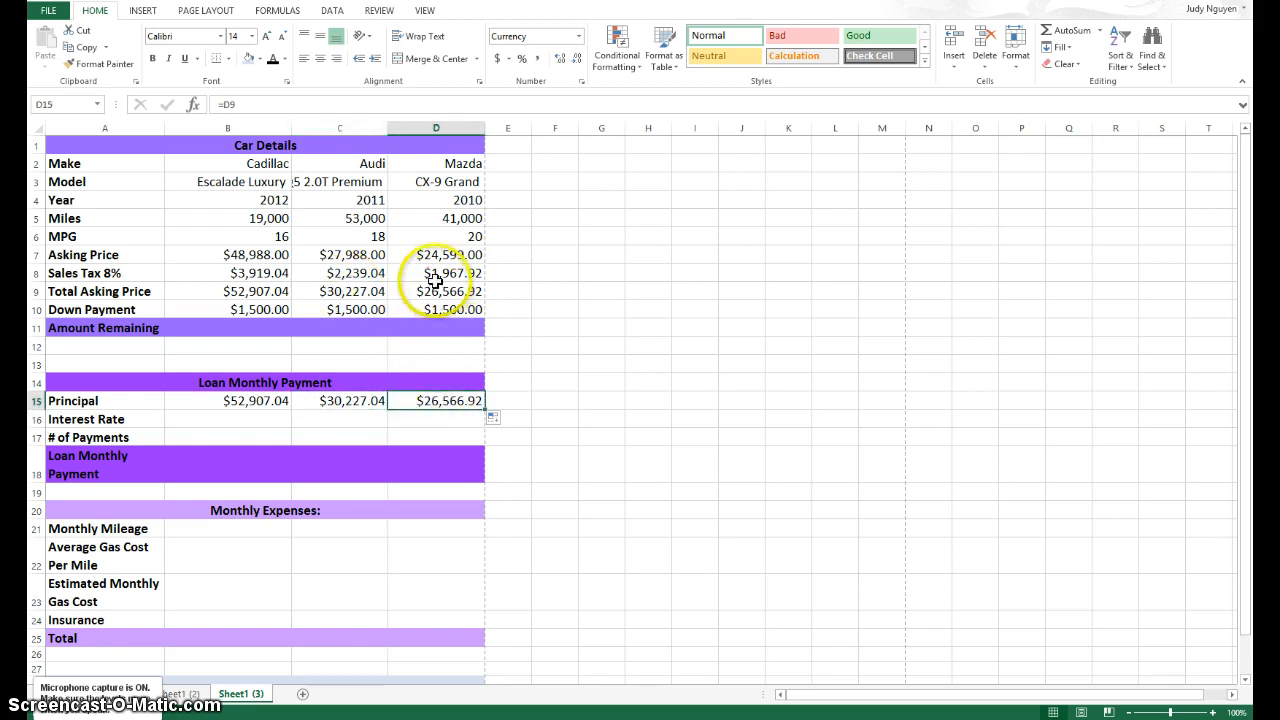
left_click(435, 289)
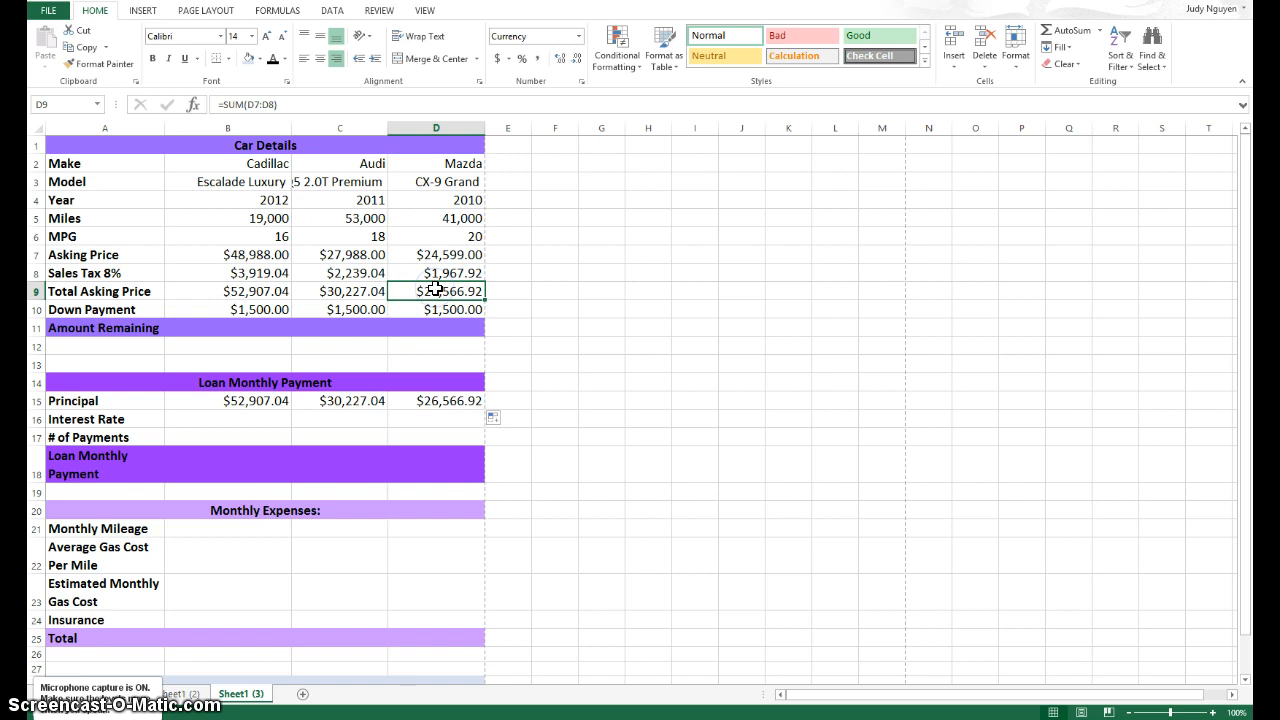
Step: Enter an Interest Rate of .07 in B16 and 60 for # of Payments in B17, and fill both across to column D
left_click(252, 421)
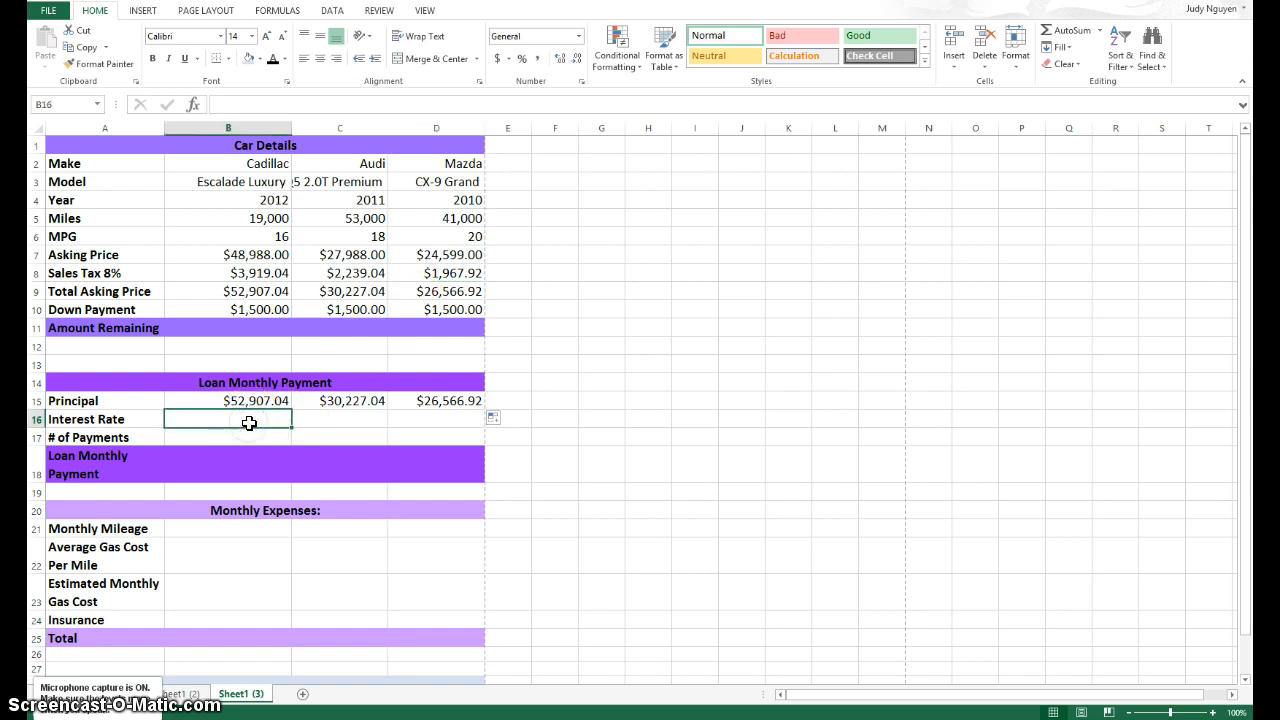
type(".07")
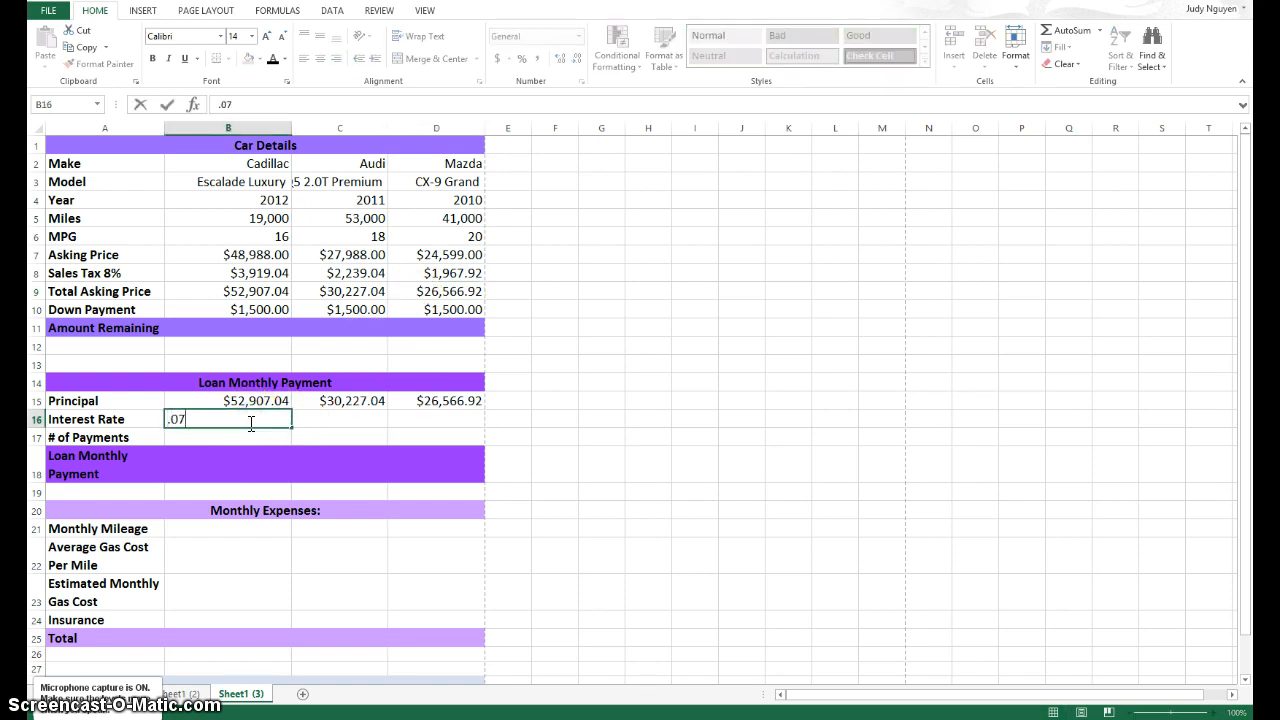
key("Return")
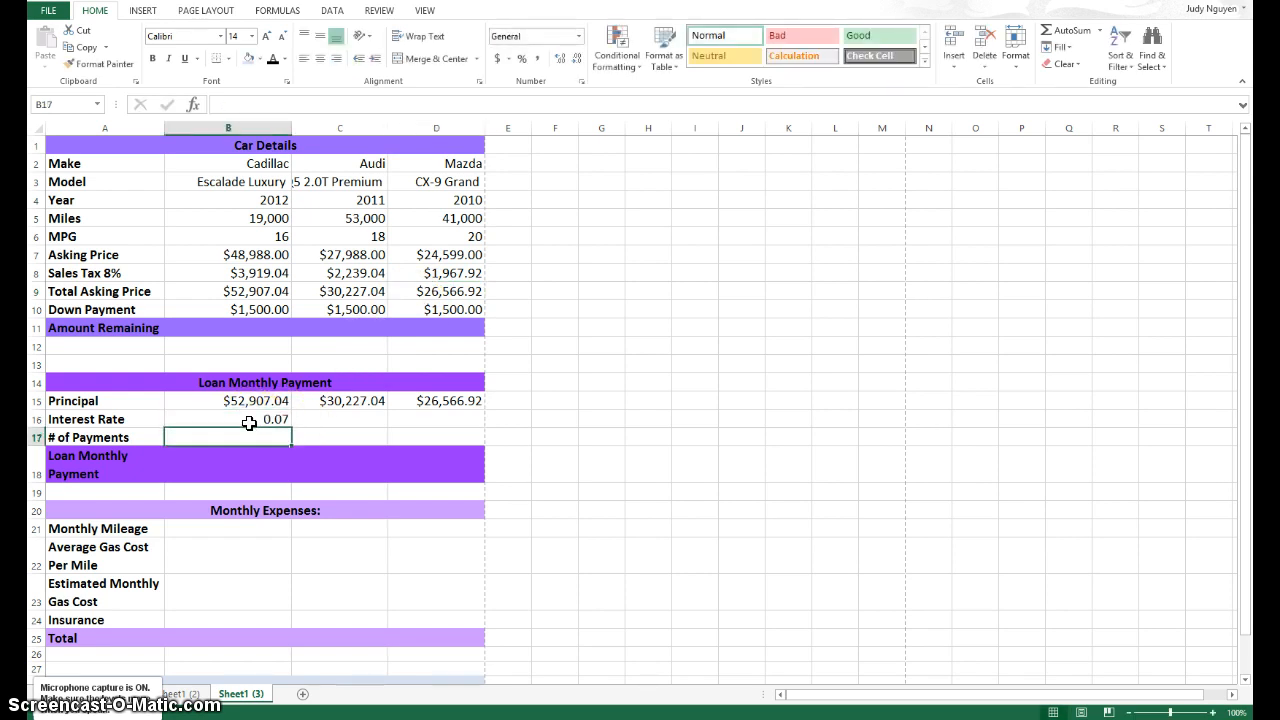
type("60")
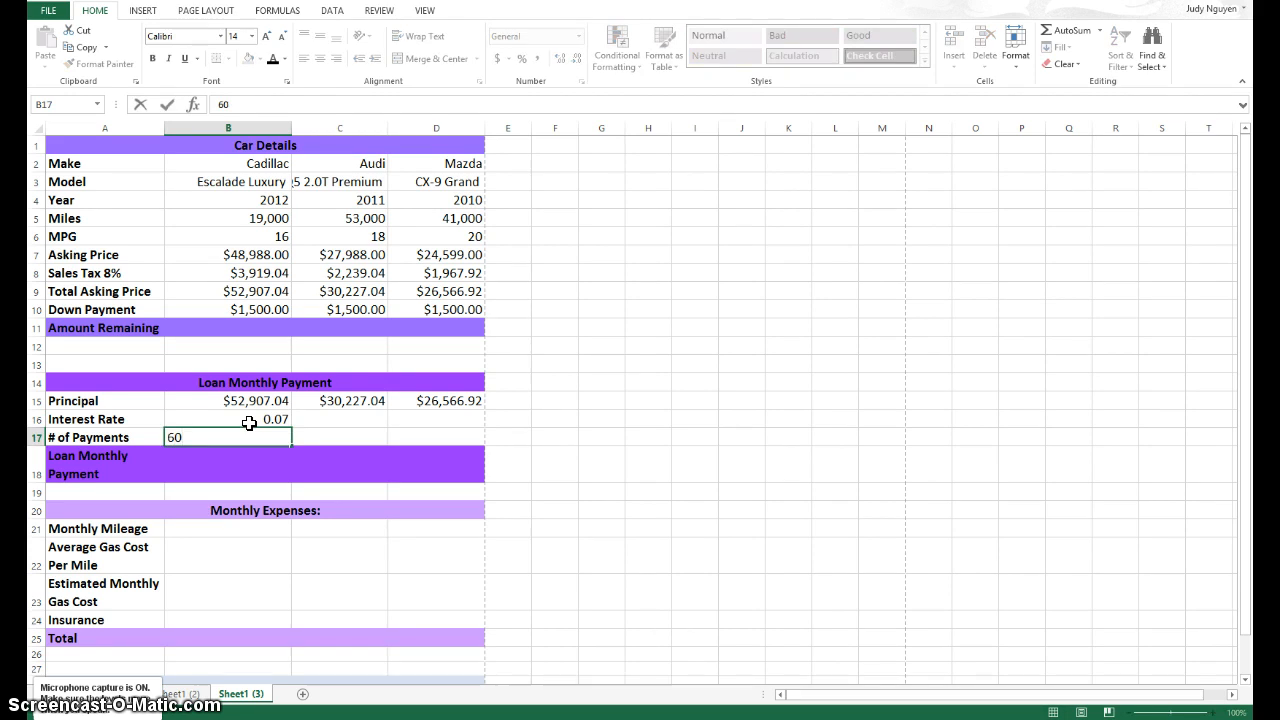
key("Return")
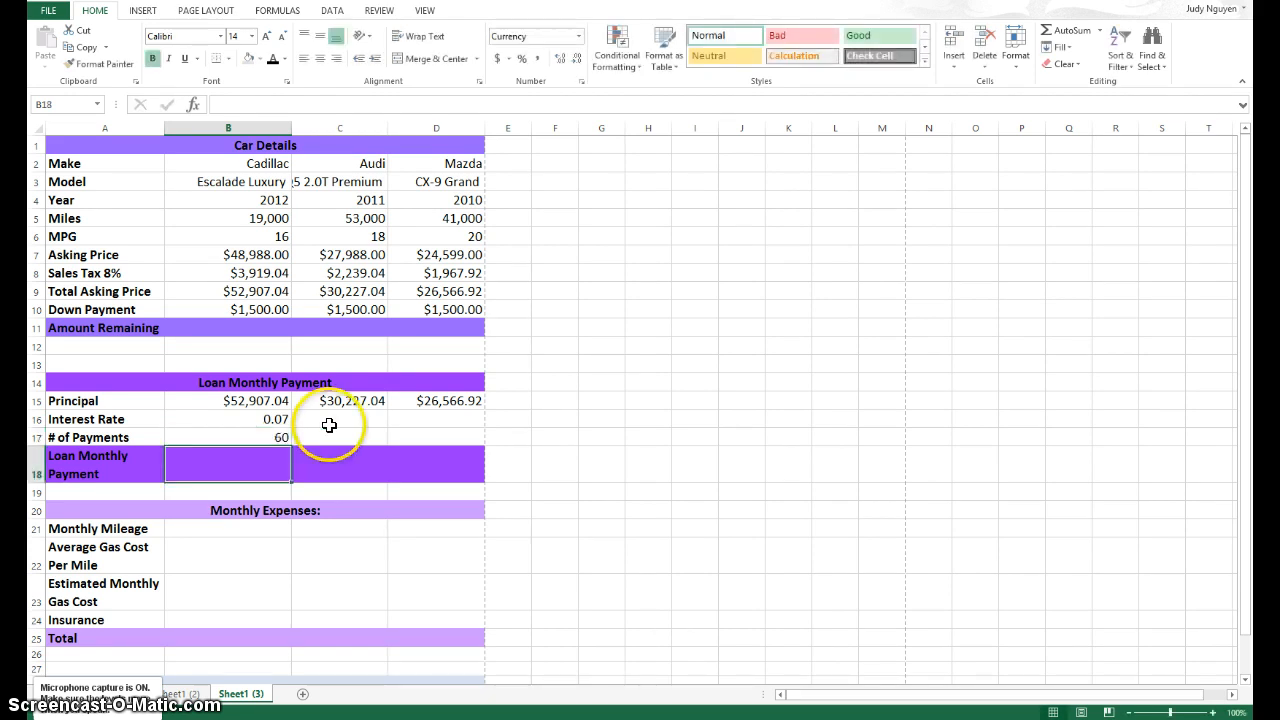
left_click(271, 424)
left_click_drag(271, 424, 447, 447)
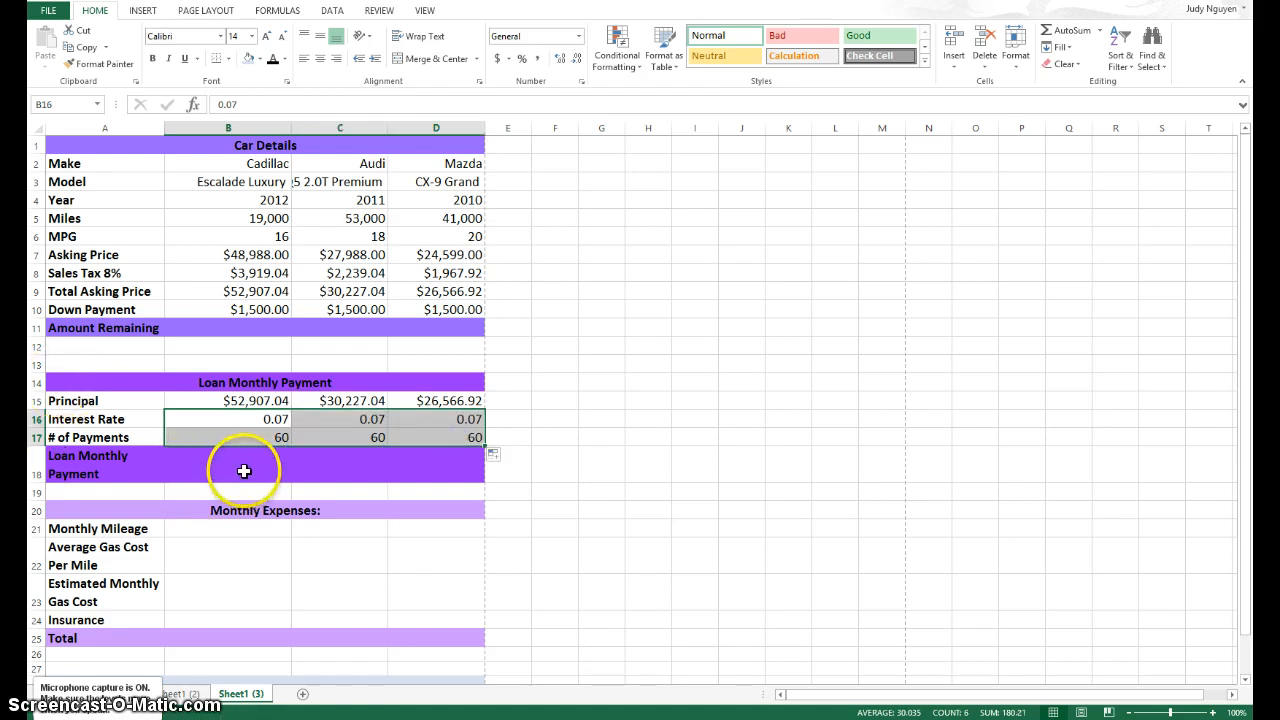
Step: Insert the PMT function in B18 for the Cadillac's Loan Monthly Payment
left_click(249, 470)
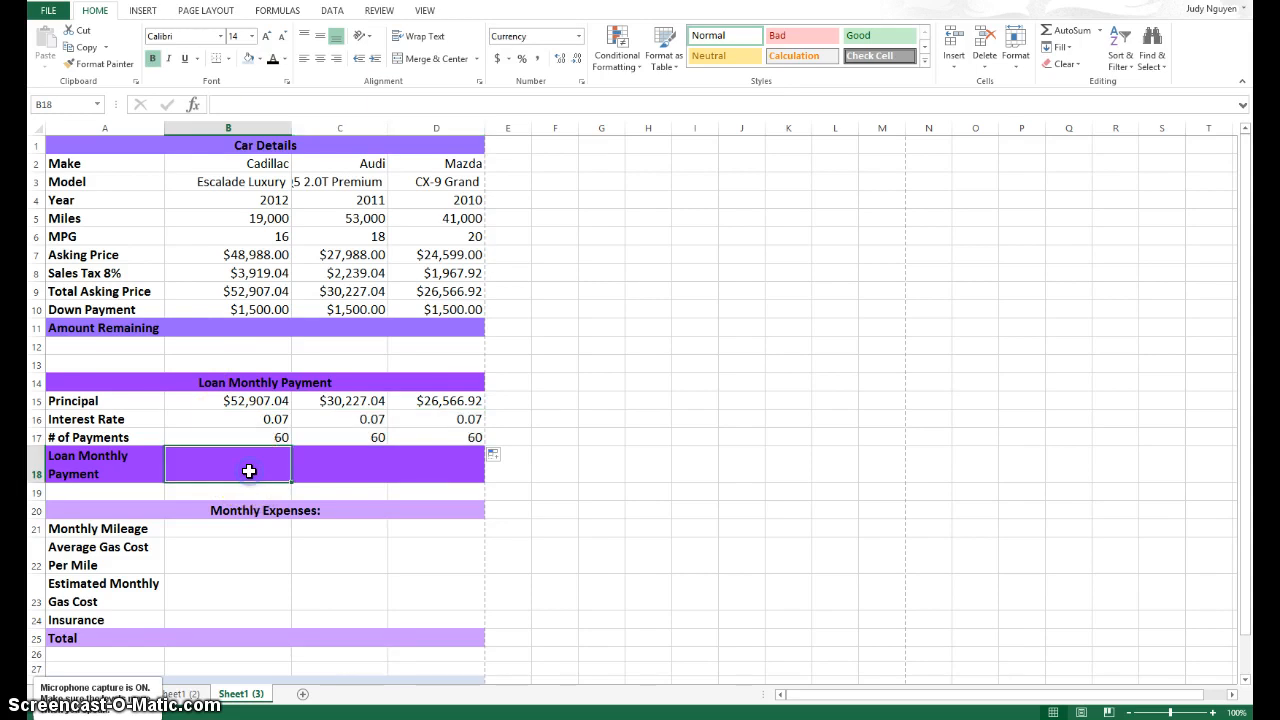
left_click(1099, 30)
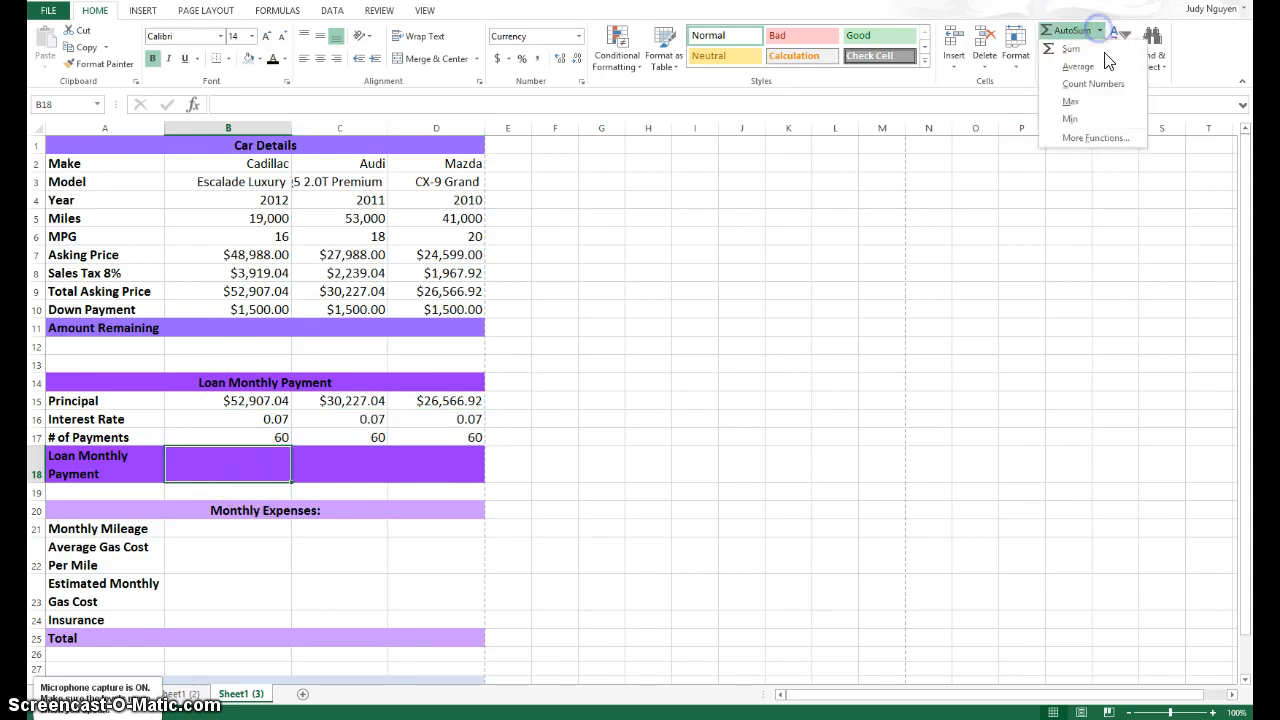
left_click(1094, 140)
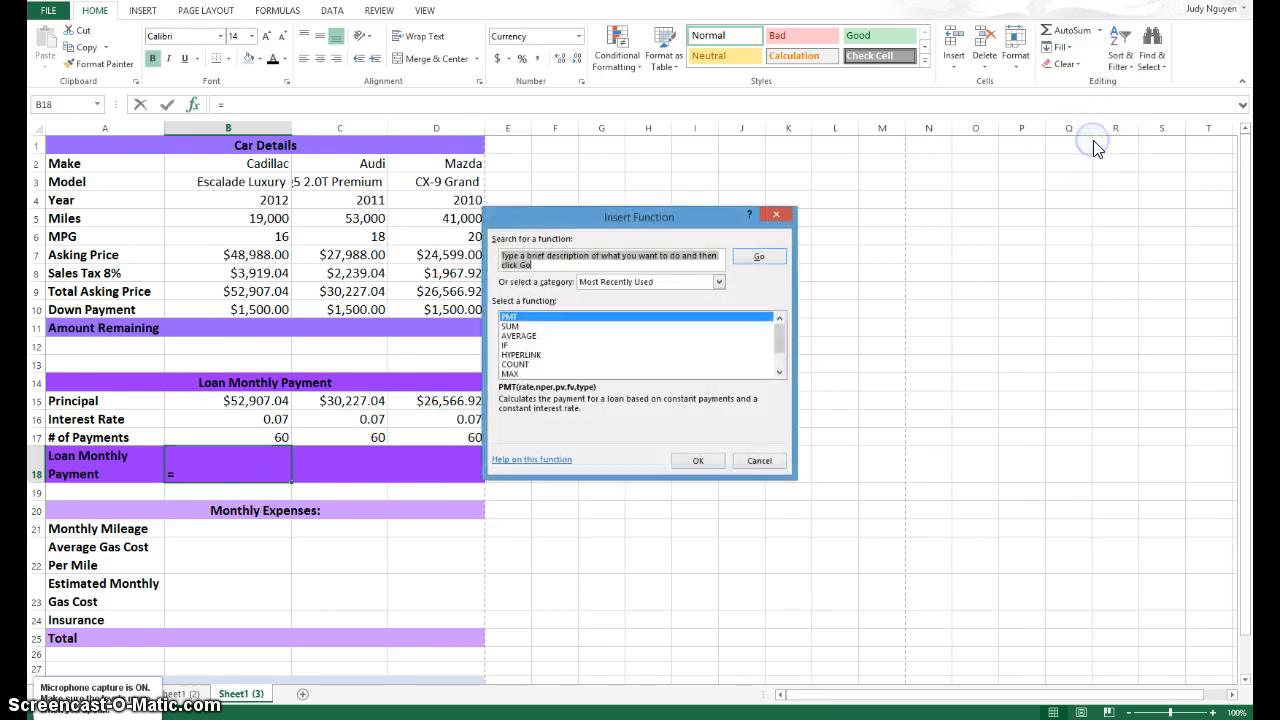
left_click(508, 316)
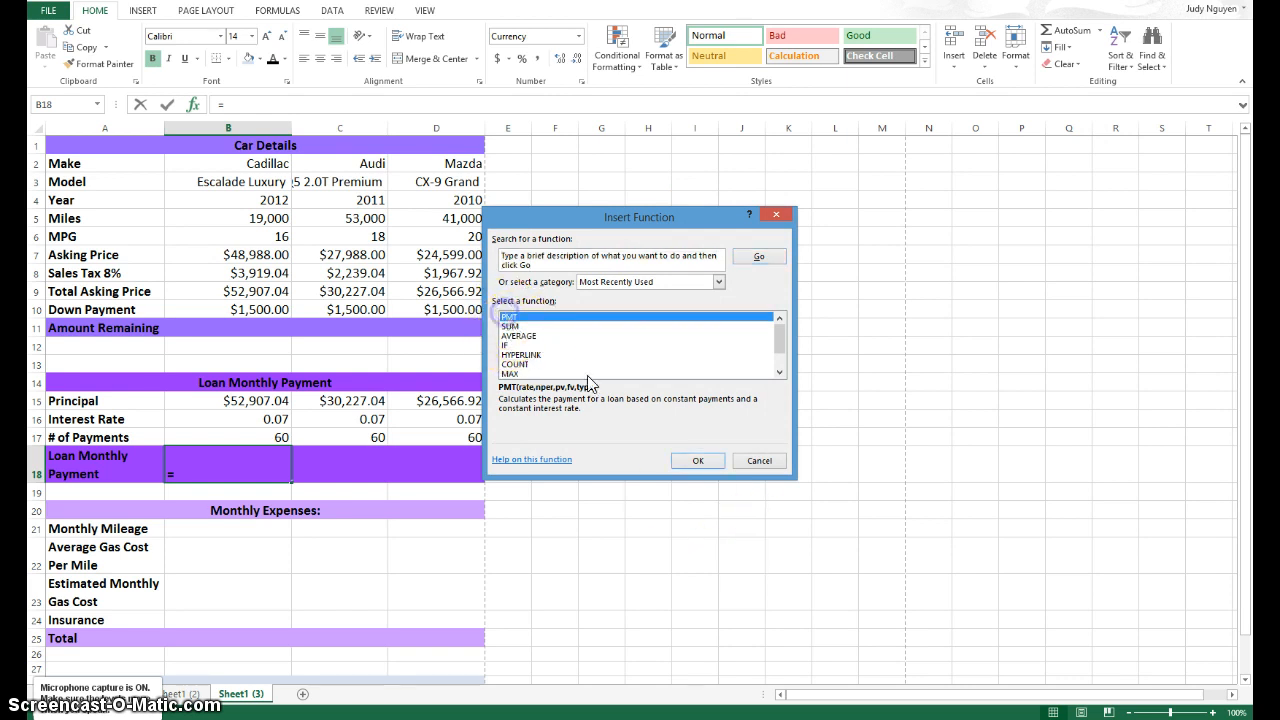
left_click(705, 467)
left_click(567, 282)
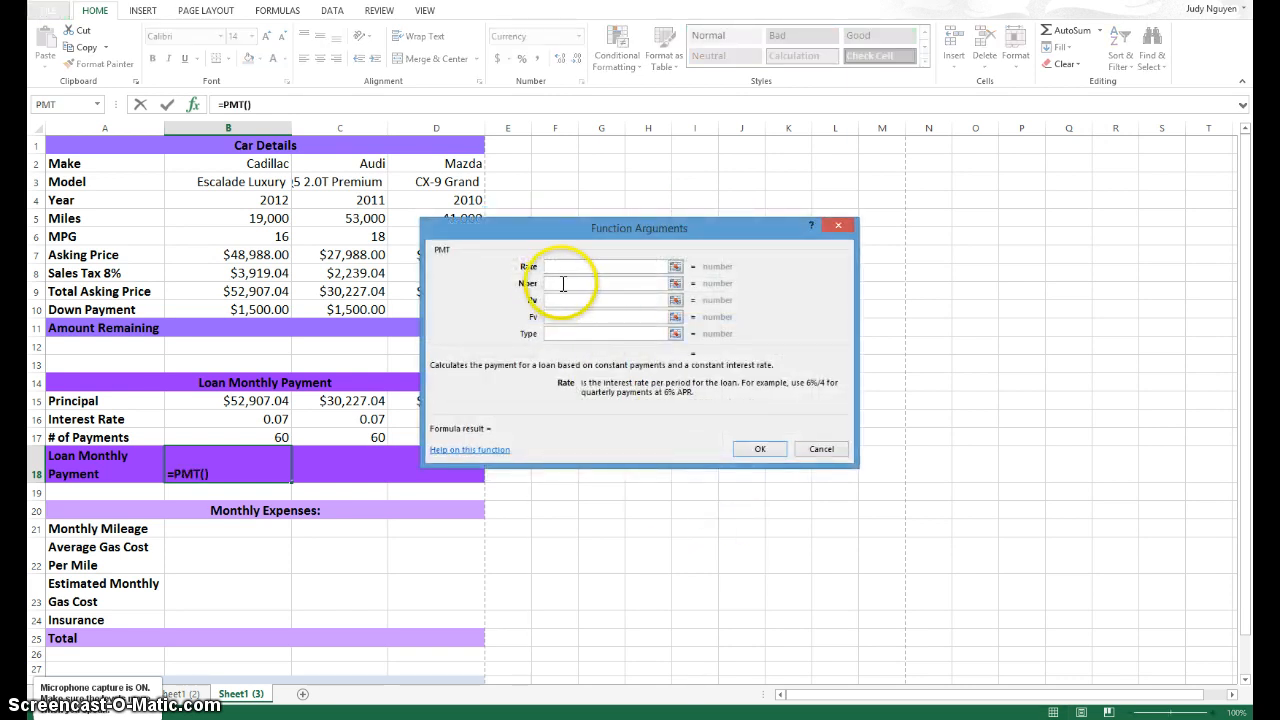
Step: Set the PMT arguments to Rate B16, Nper B17 and Pv B15 by referencing the Cadillac's loan cells
left_click(676, 266)
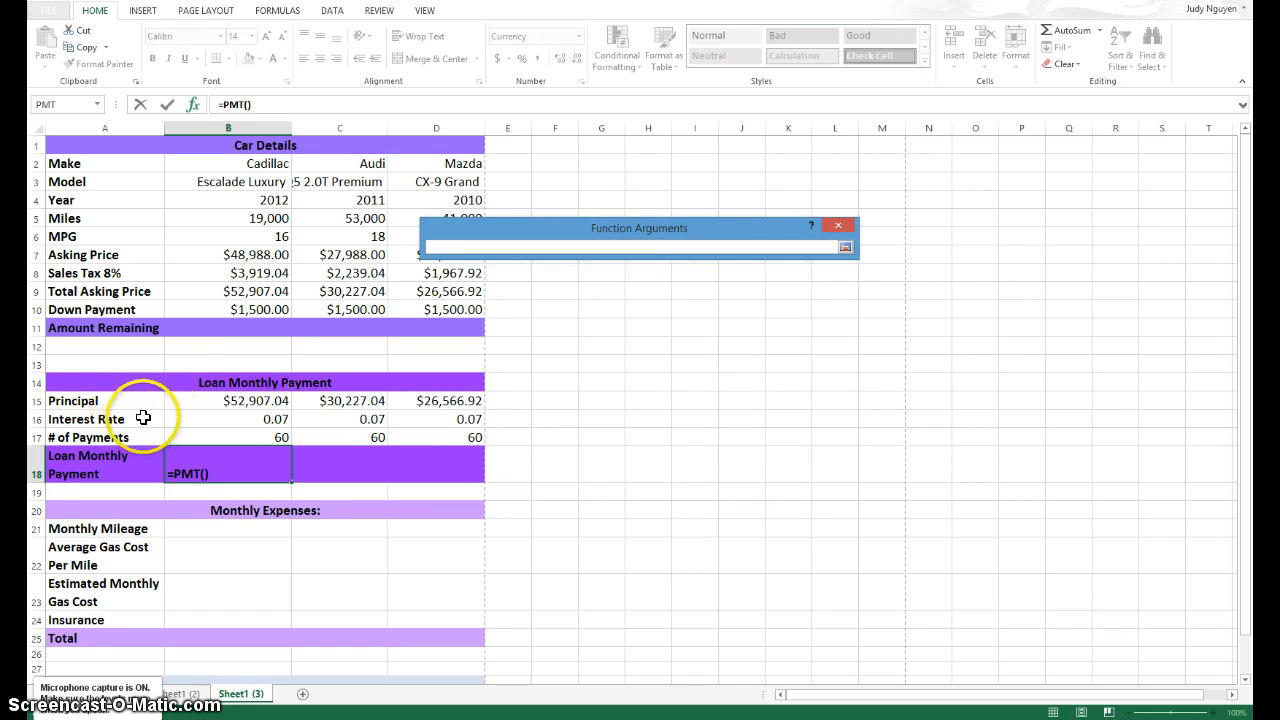
left_click(263, 421)
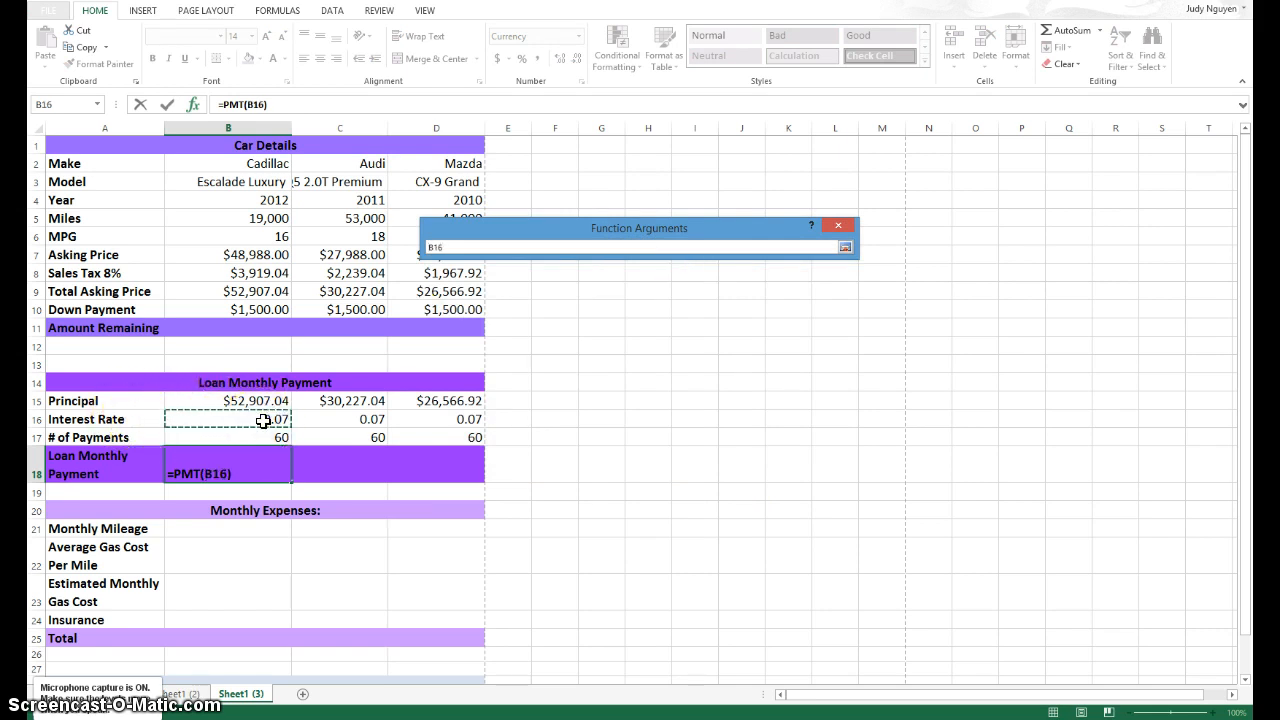
key("Return")
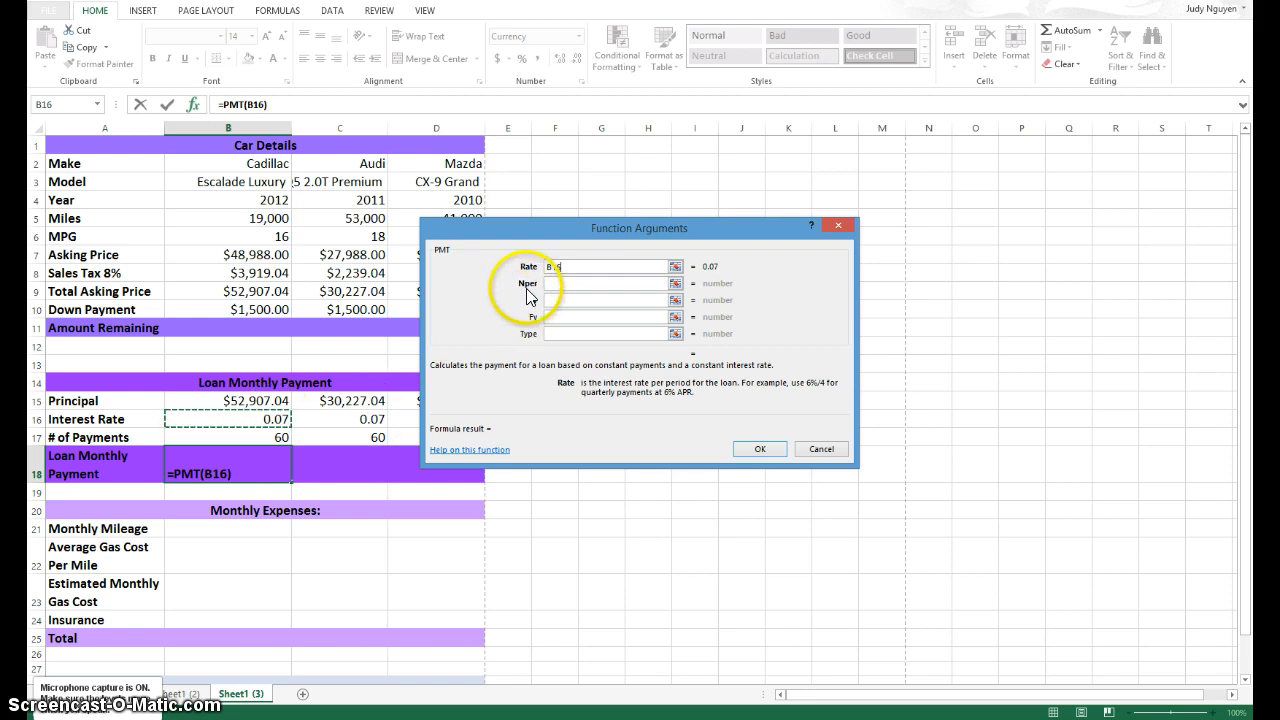
left_click(676, 285)
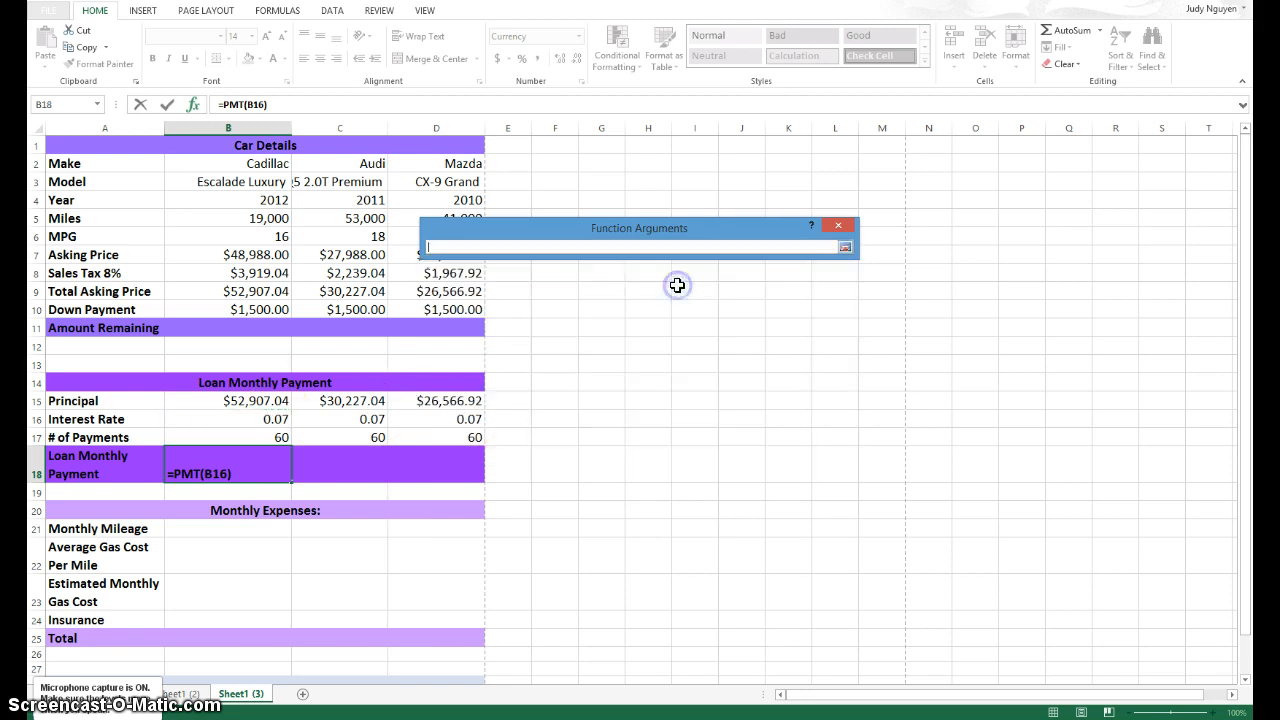
left_click(202, 440)
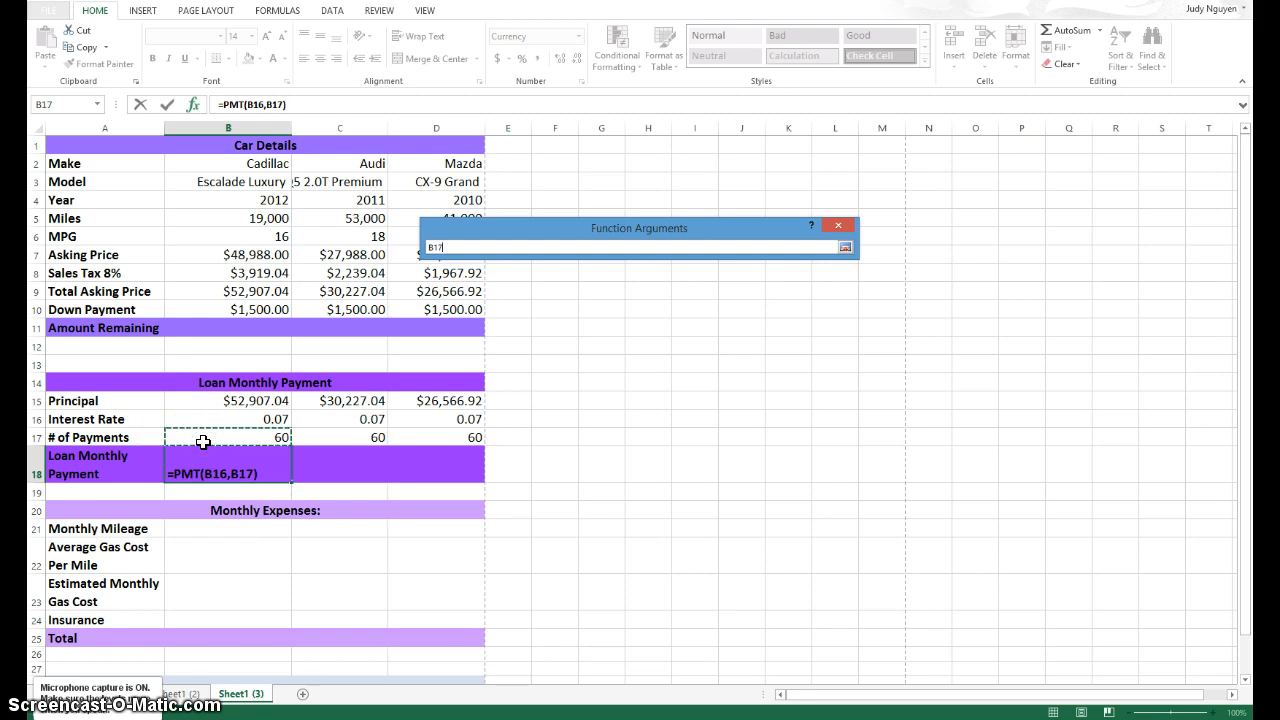
key("Return")
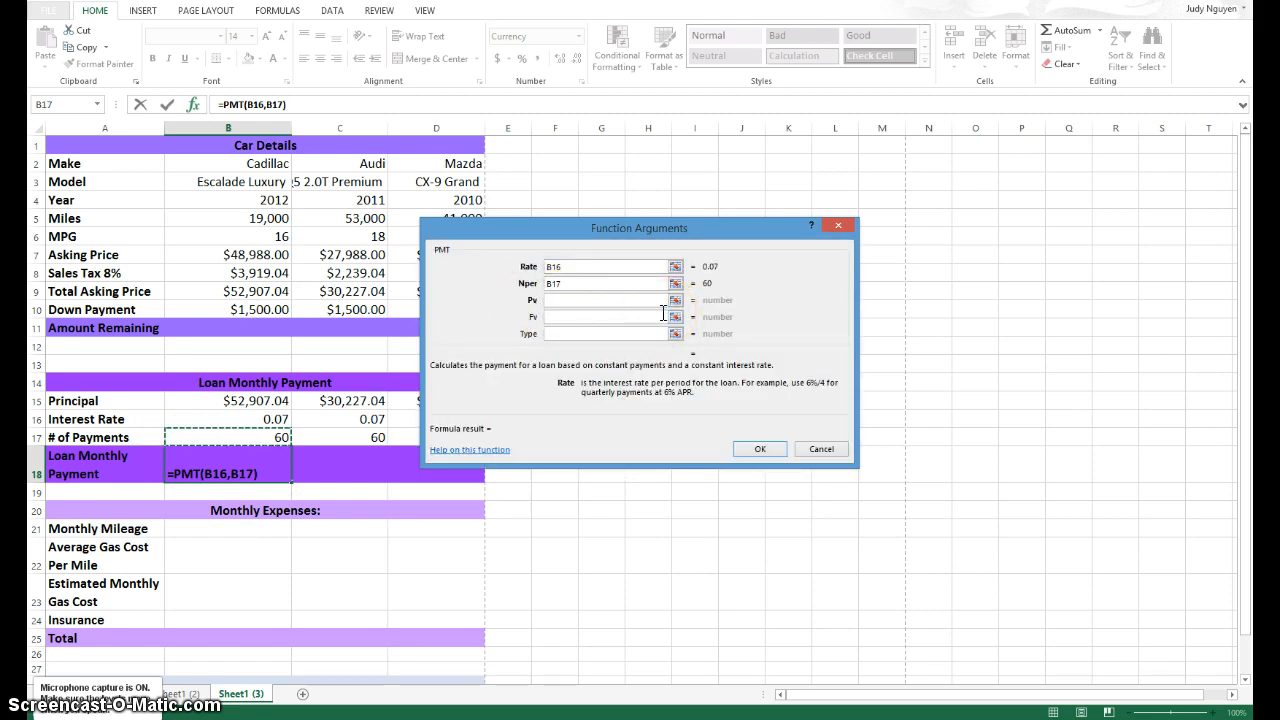
left_click(557, 300)
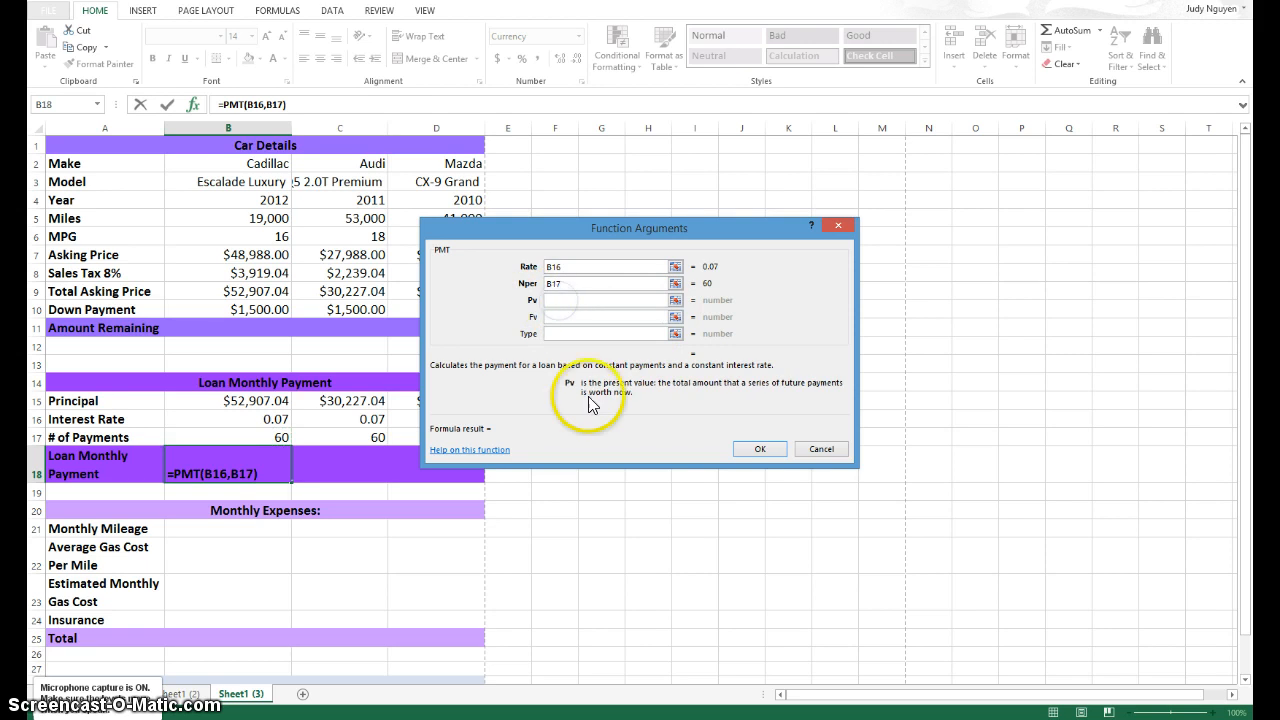
left_click(675, 300)
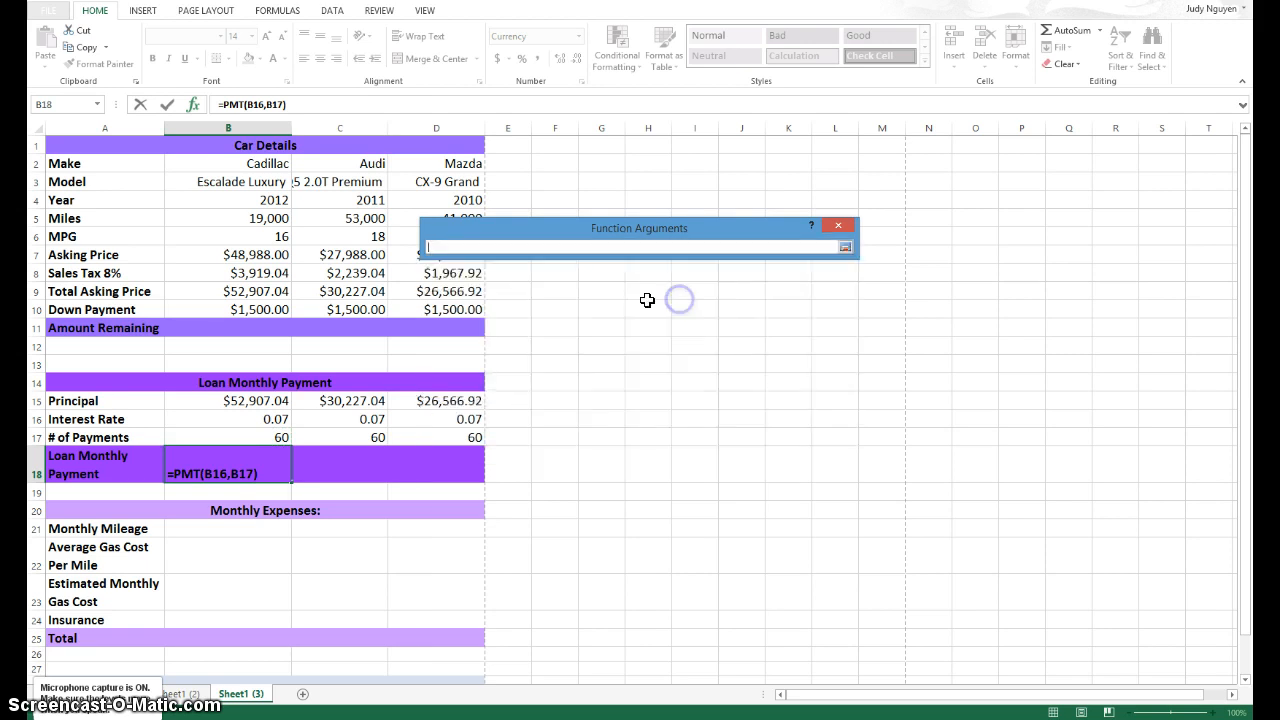
left_click(230, 404)
key("Return")
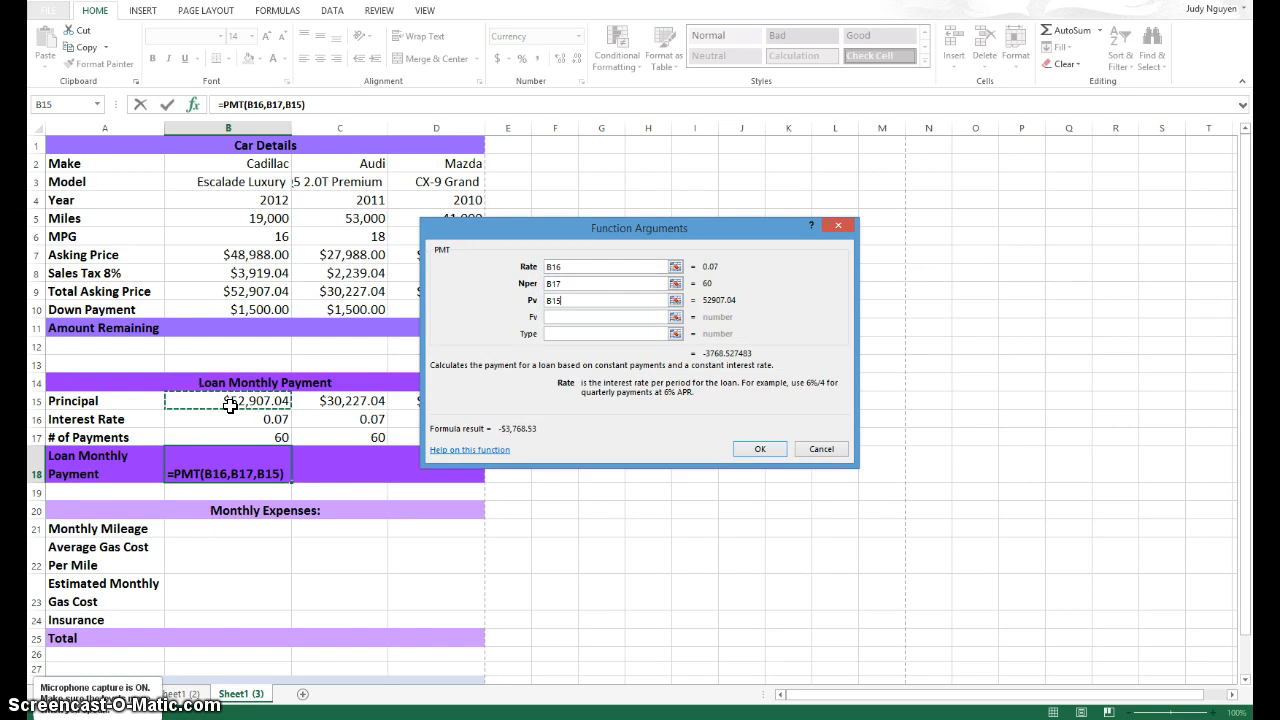
Step: Review the PMT arguments, complete the formula =PMT(B16,B17,B15) in B18 and fill it across to D18
left_click(567, 267)
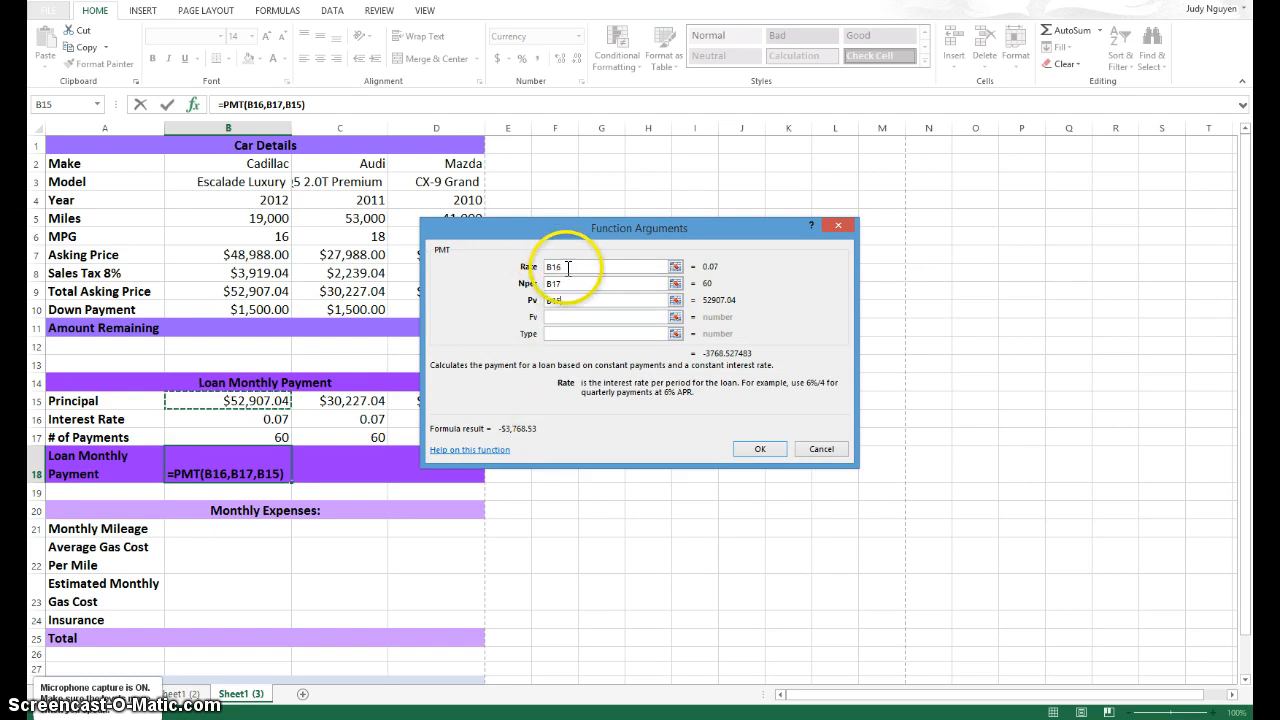
left_click(577, 283)
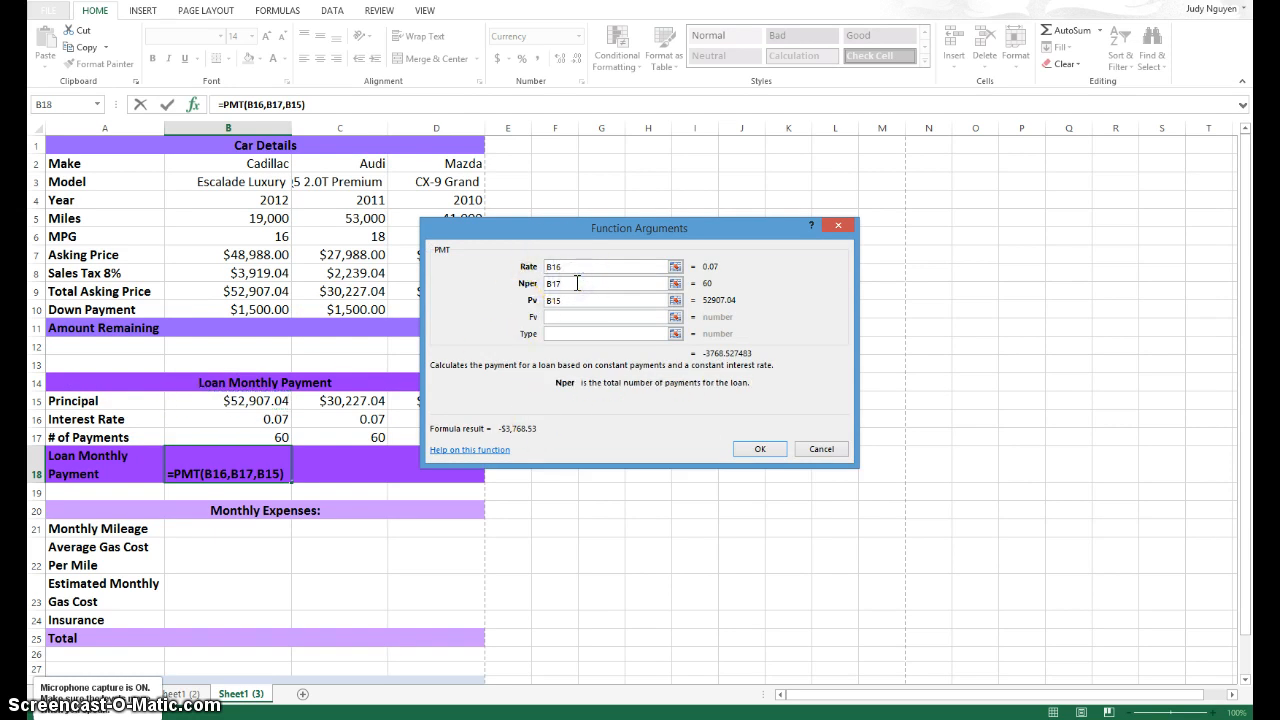
left_click(577, 300)
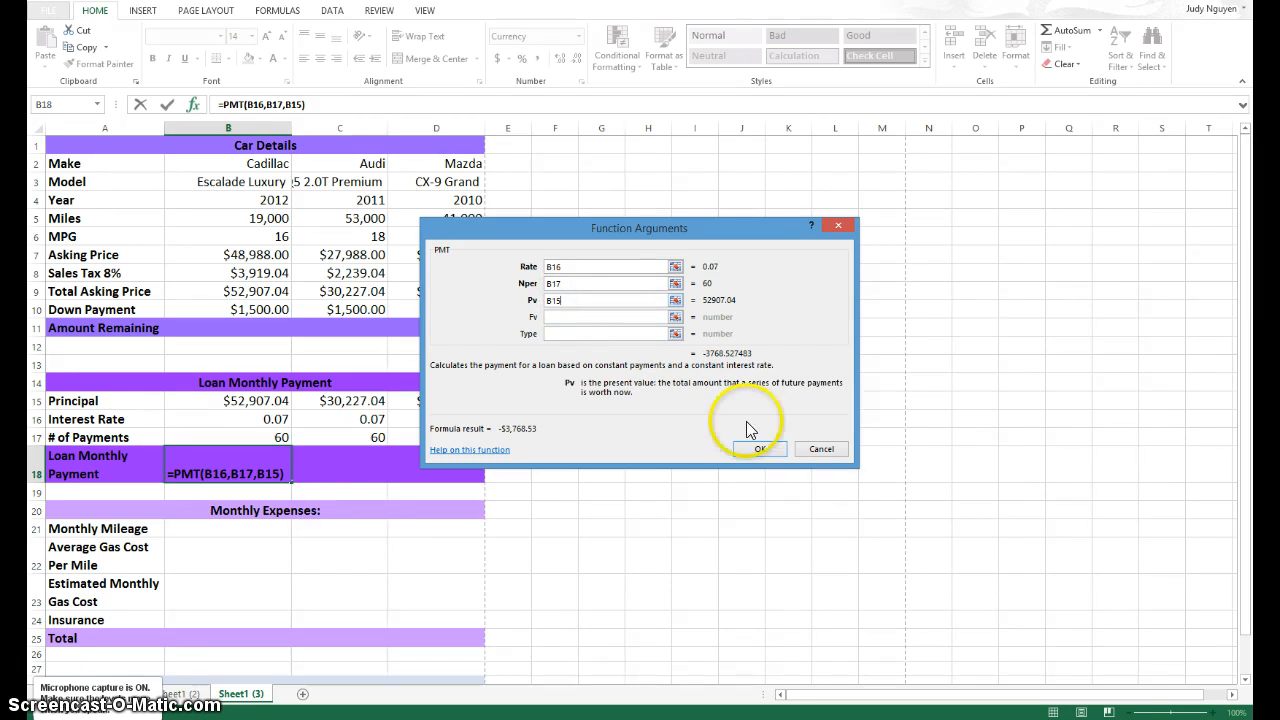
left_click(757, 449)
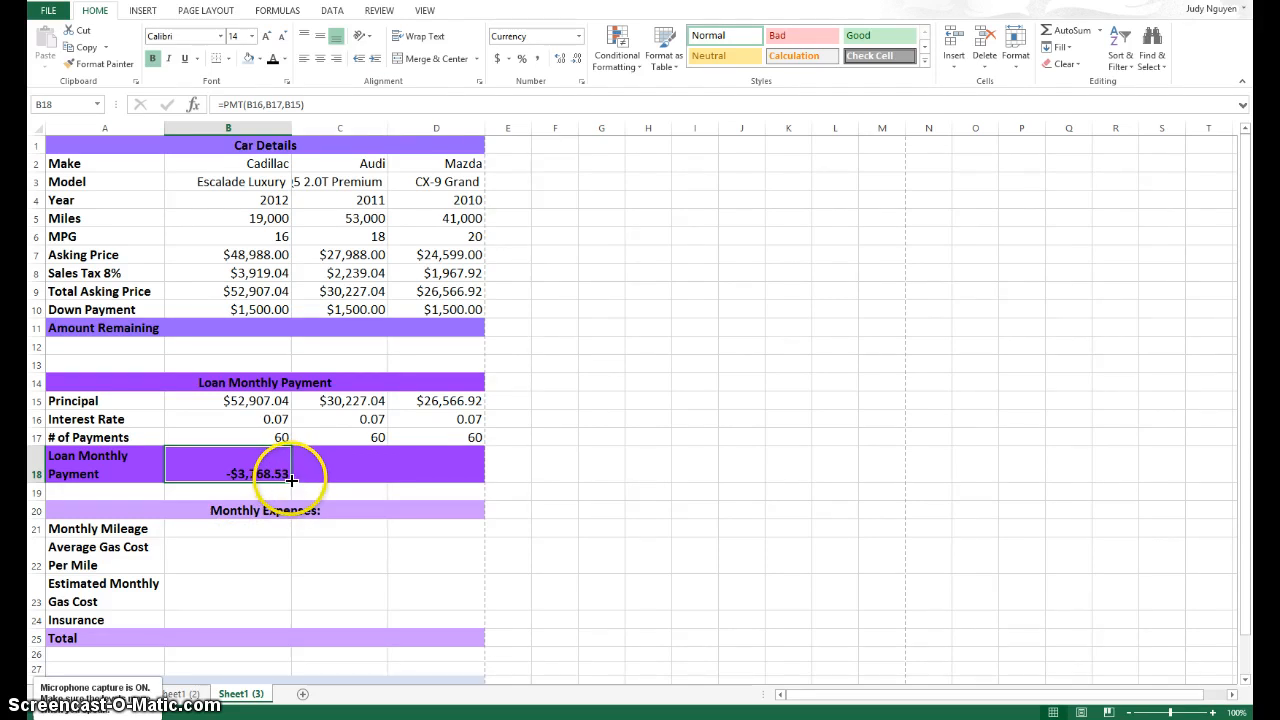
left_click_drag(289, 481, 449, 486)
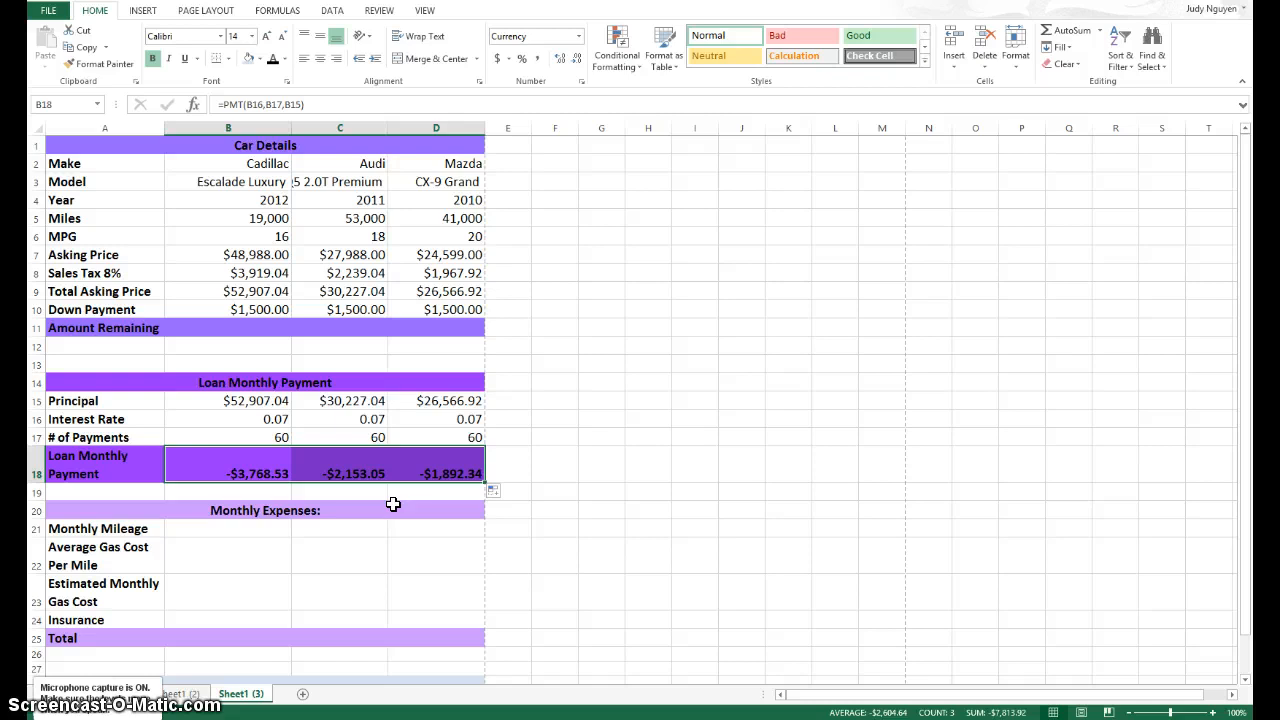
Step: Enter a Monthly Mileage of 1000 in B21 and fill it across to D21
left_click(250, 540)
left_click(246, 527)
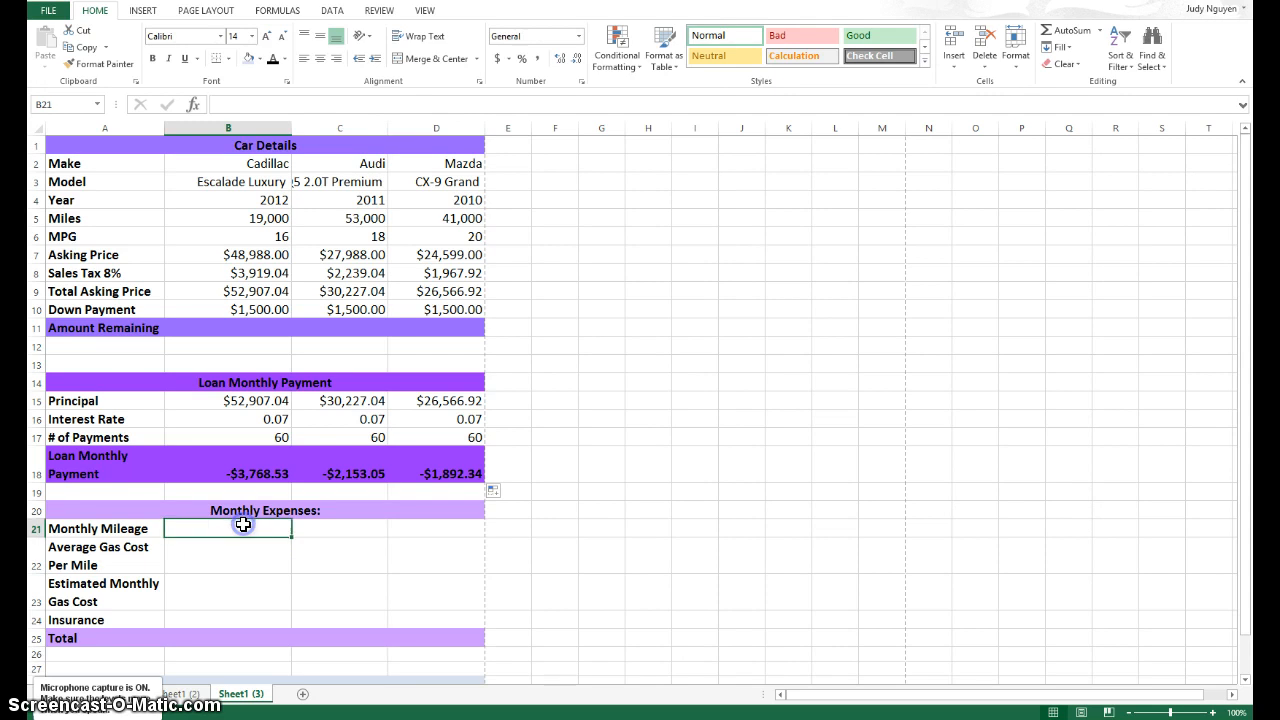
type("1000")
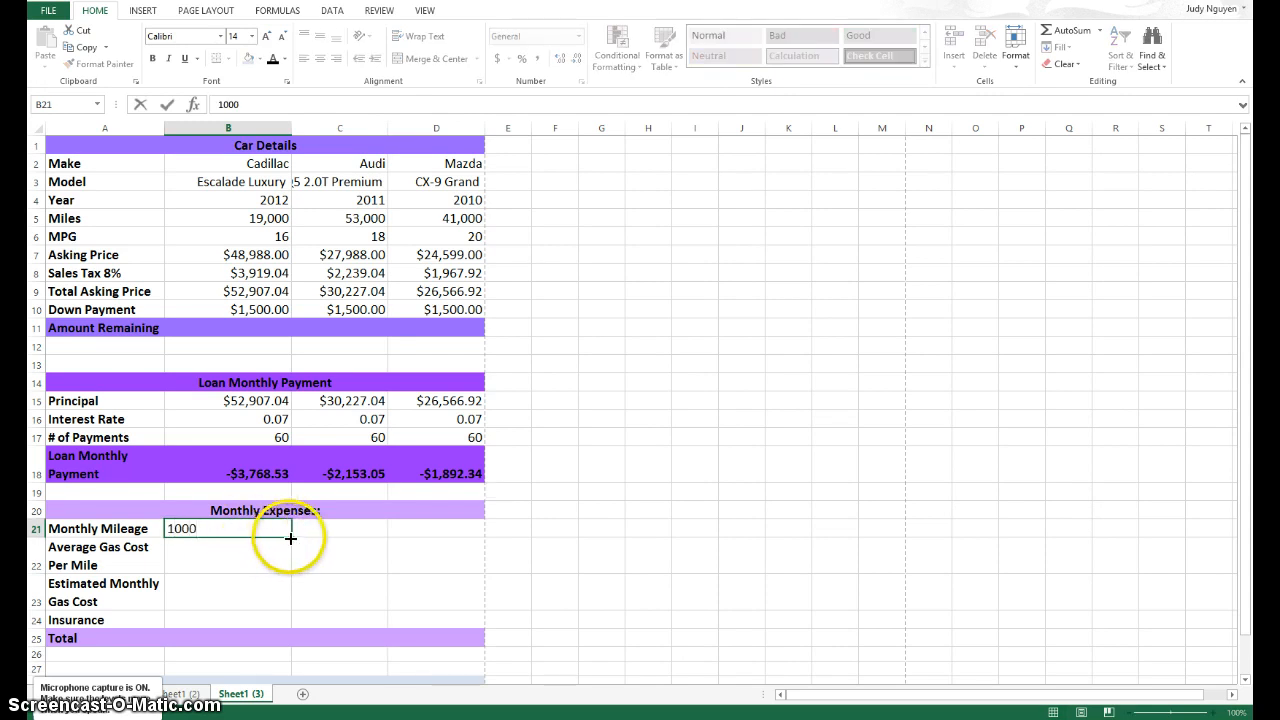
left_click_drag(291, 538, 465, 535)
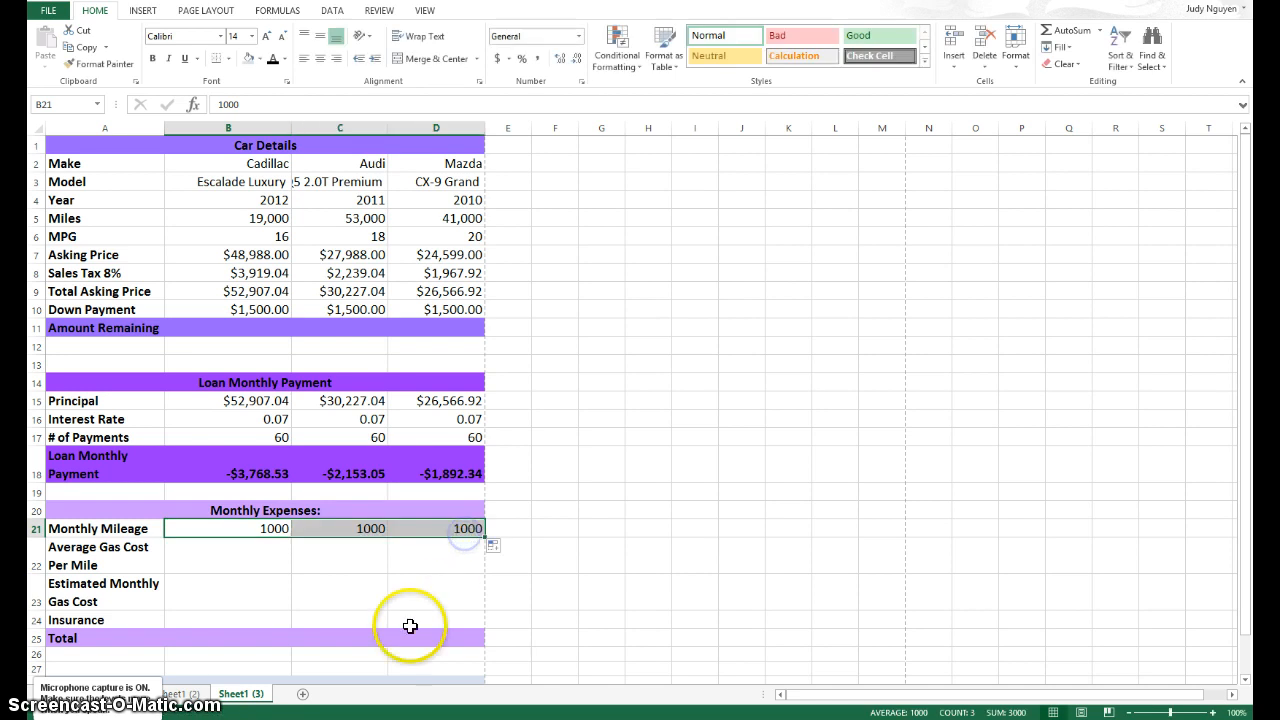
Step: Enter an Average Gas Cost Per Mile of 4.00 in B22 and fill it across to D22
left_click(229, 561)
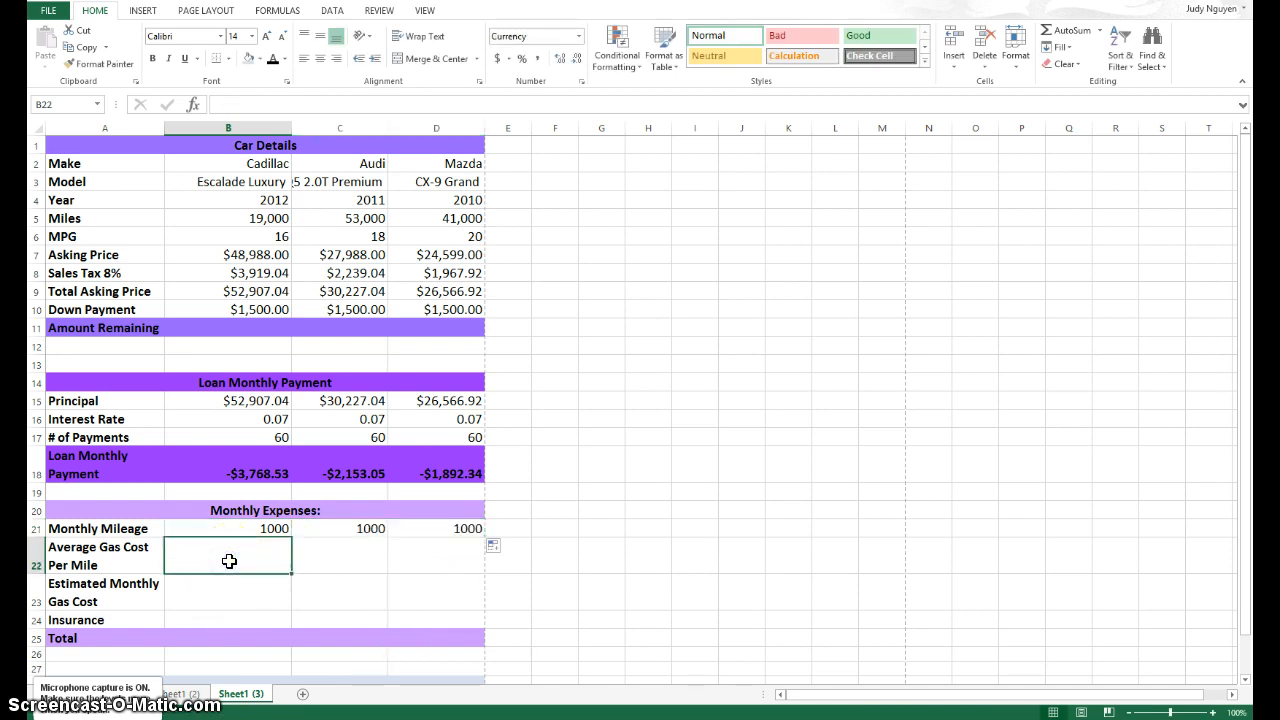
type("4.0")
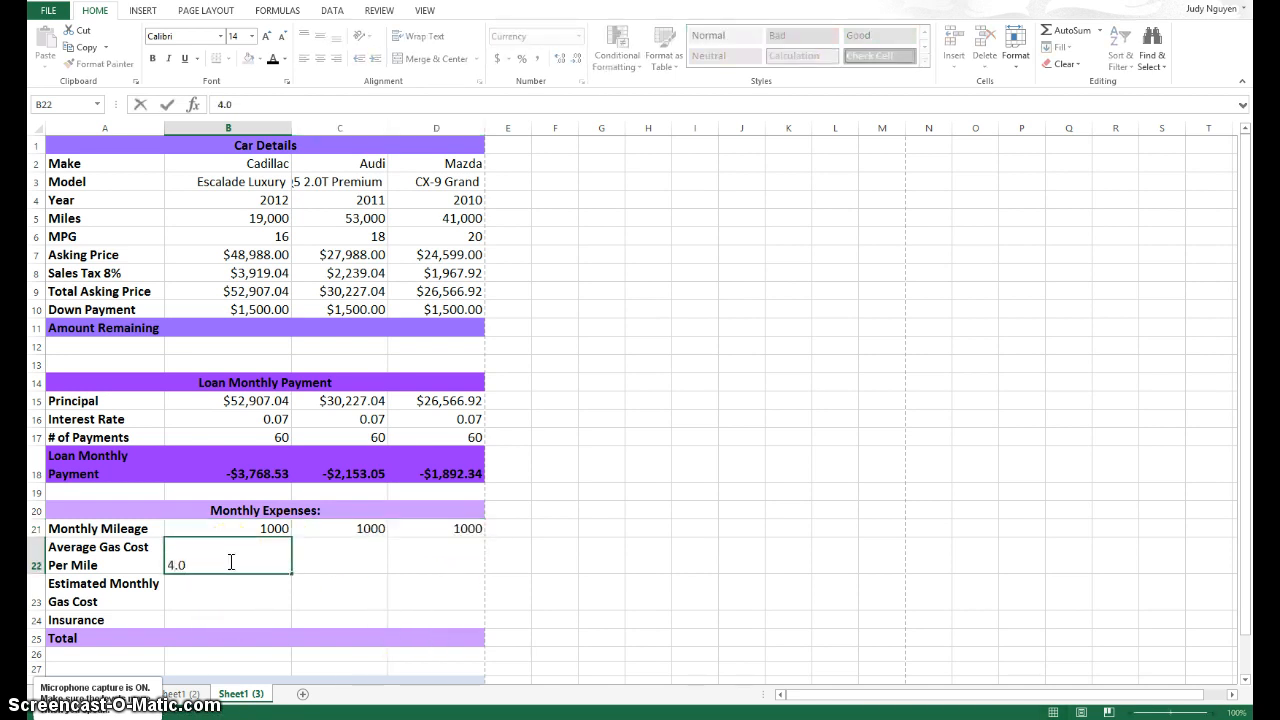
type("0")
key("Return")
left_click(229, 561)
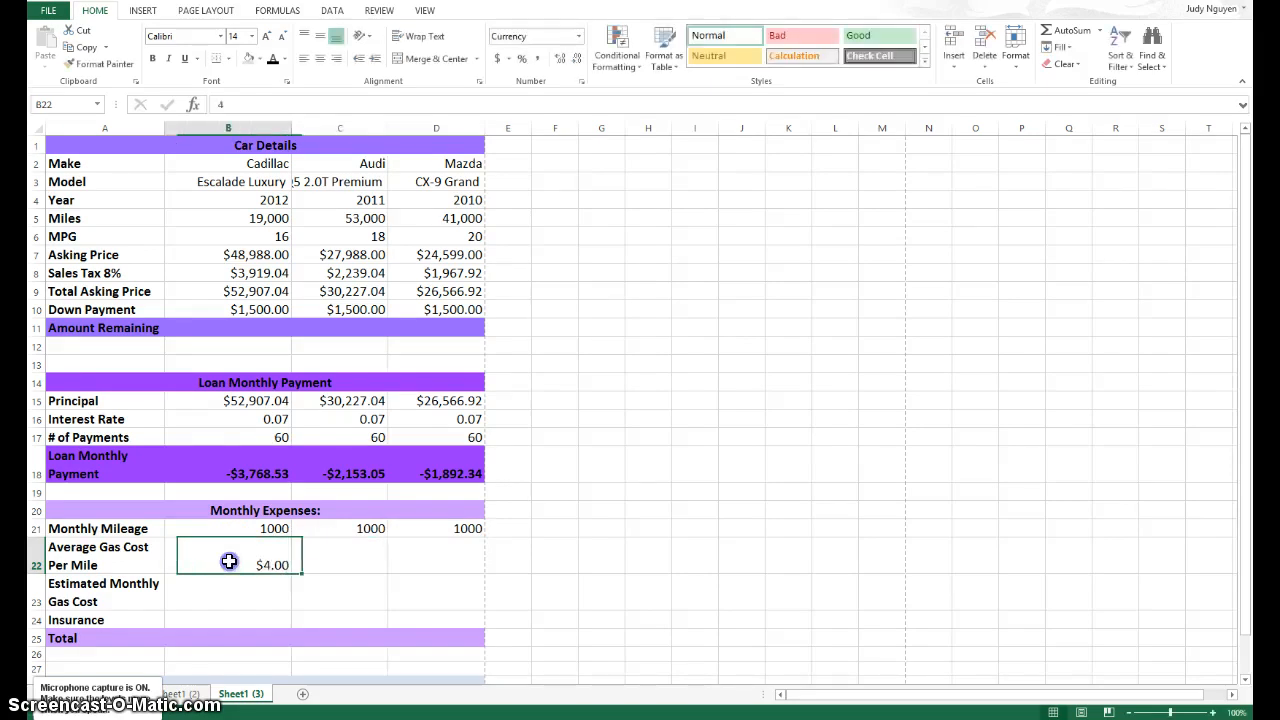
left_click_drag(289, 575, 444, 568)
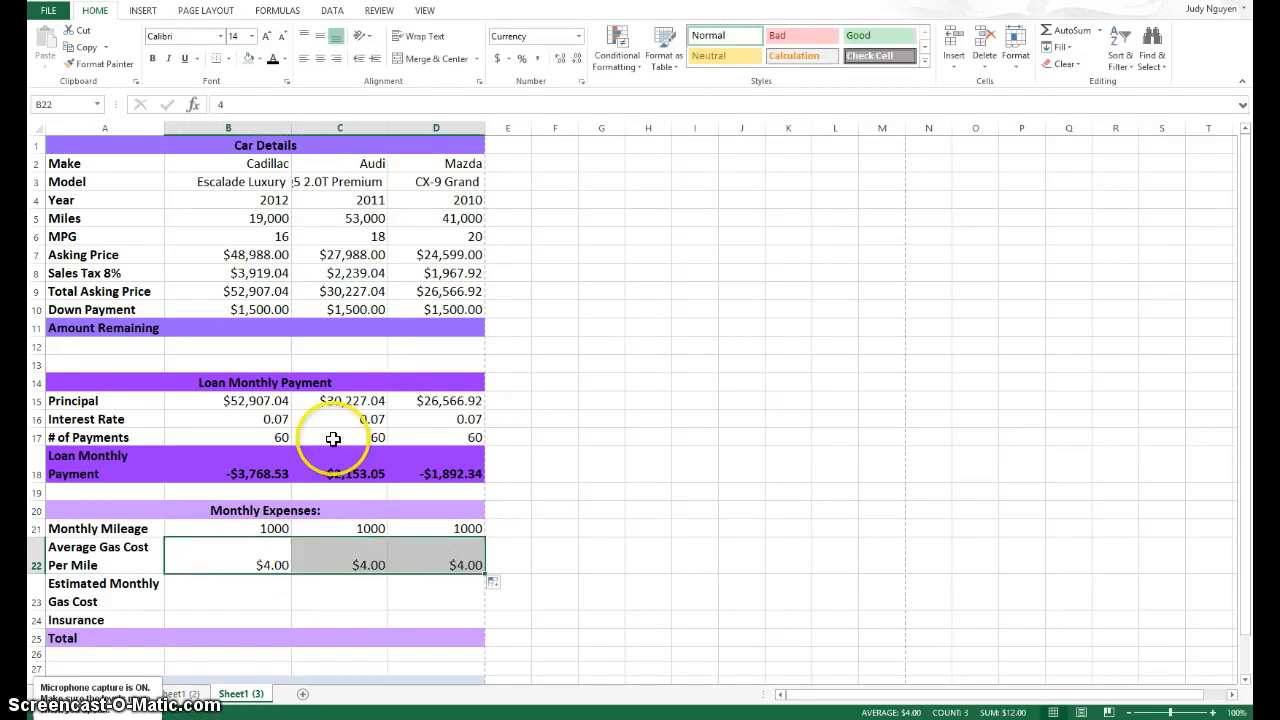
left_click(232, 598)
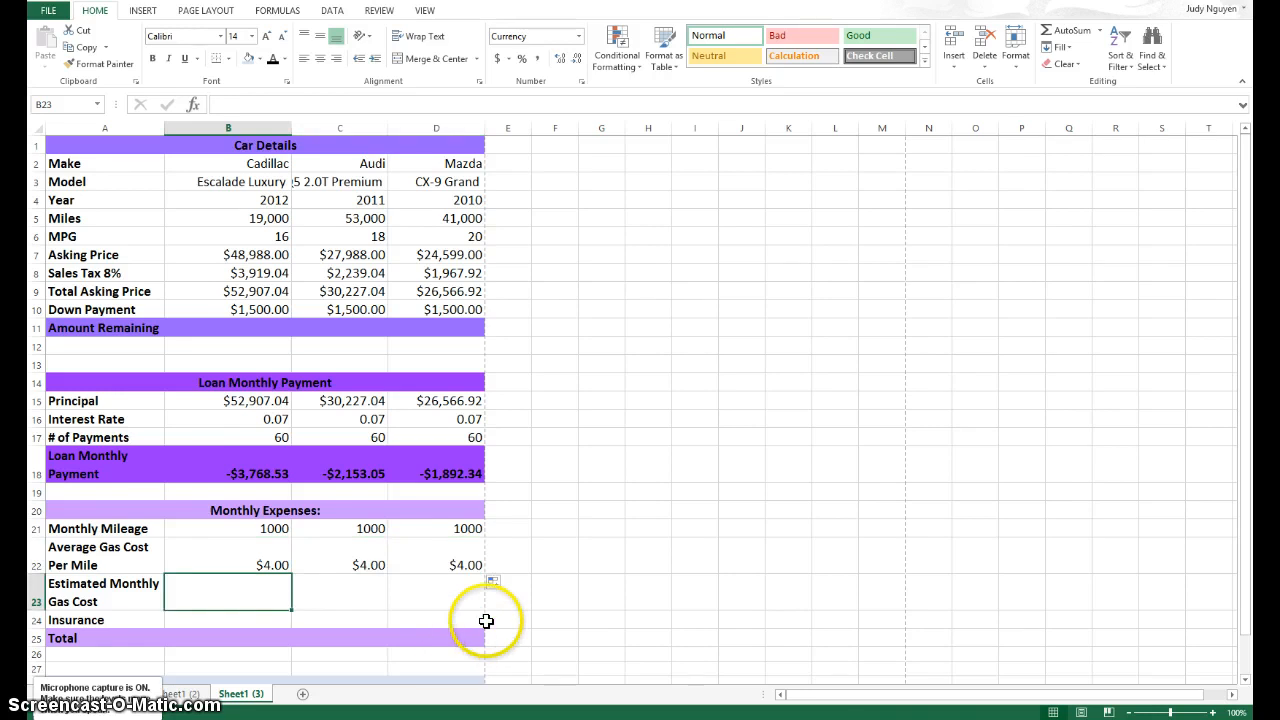
left_click(369, 593)
left_click(243, 594)
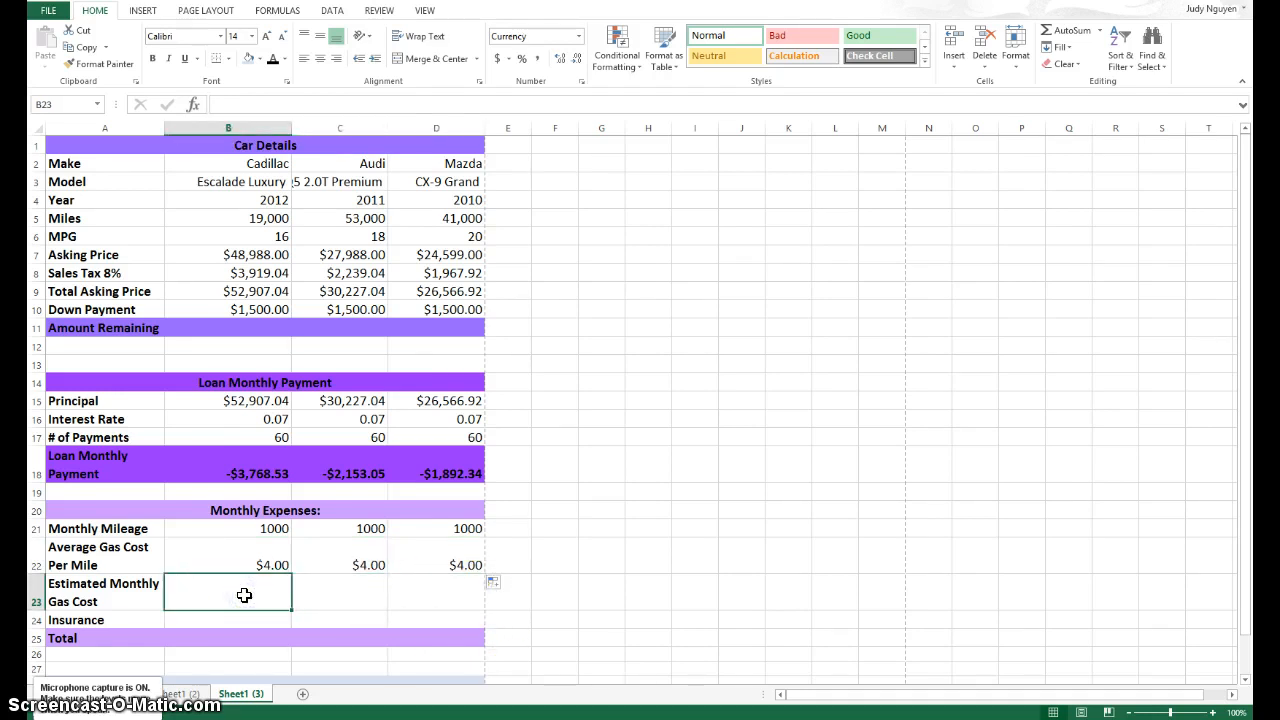
Step: Change the Average Gas Cost Per Mile in B22 to -4 and fill it across to D22
left_click(224, 470)
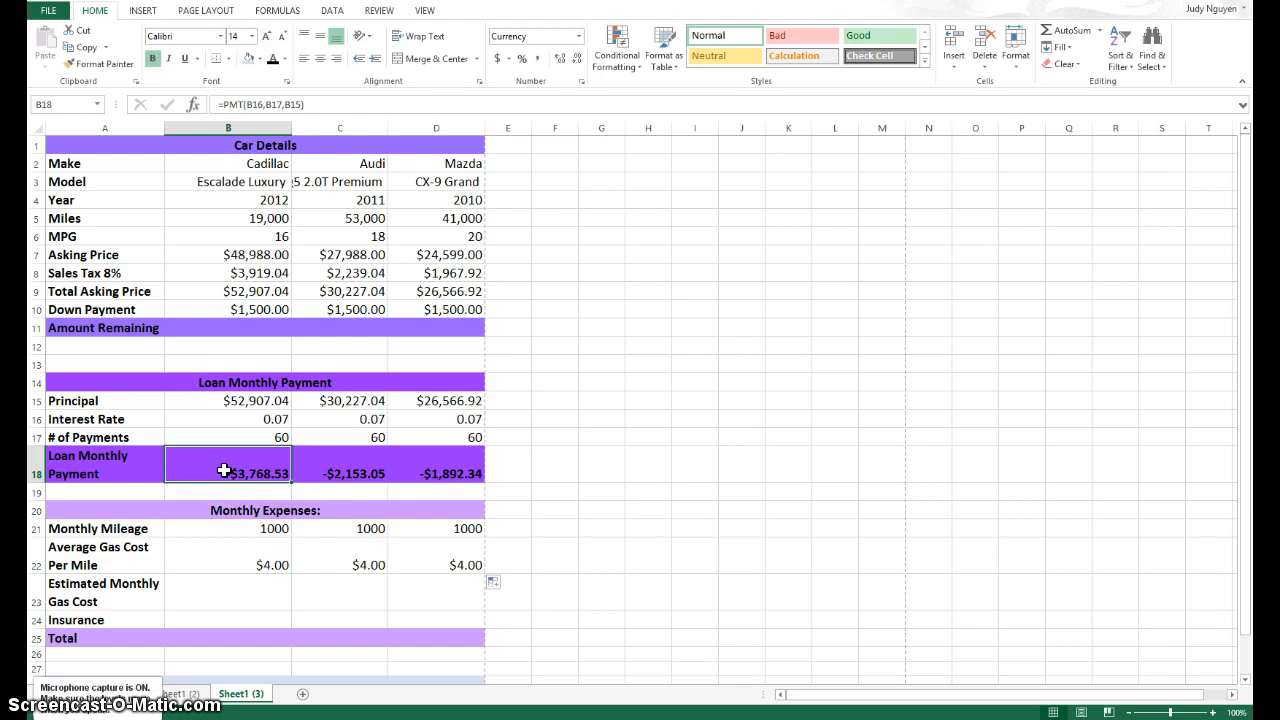
left_click(251, 566)
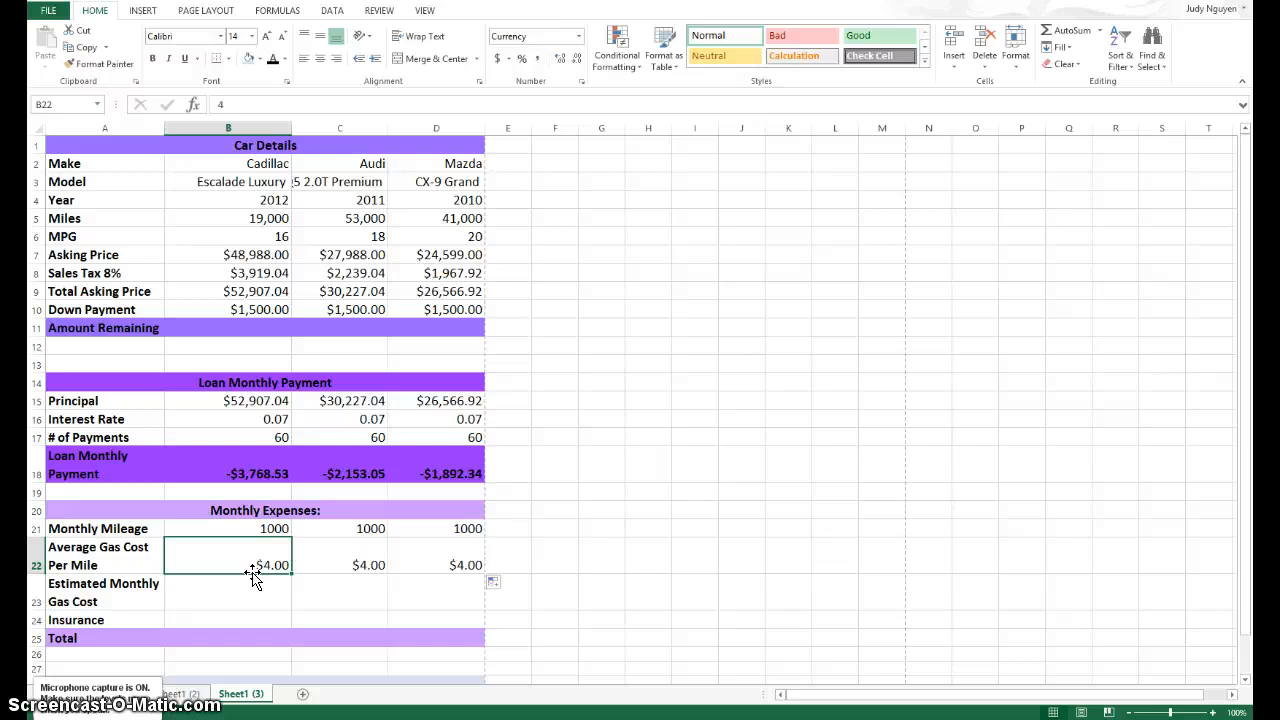
type("-")
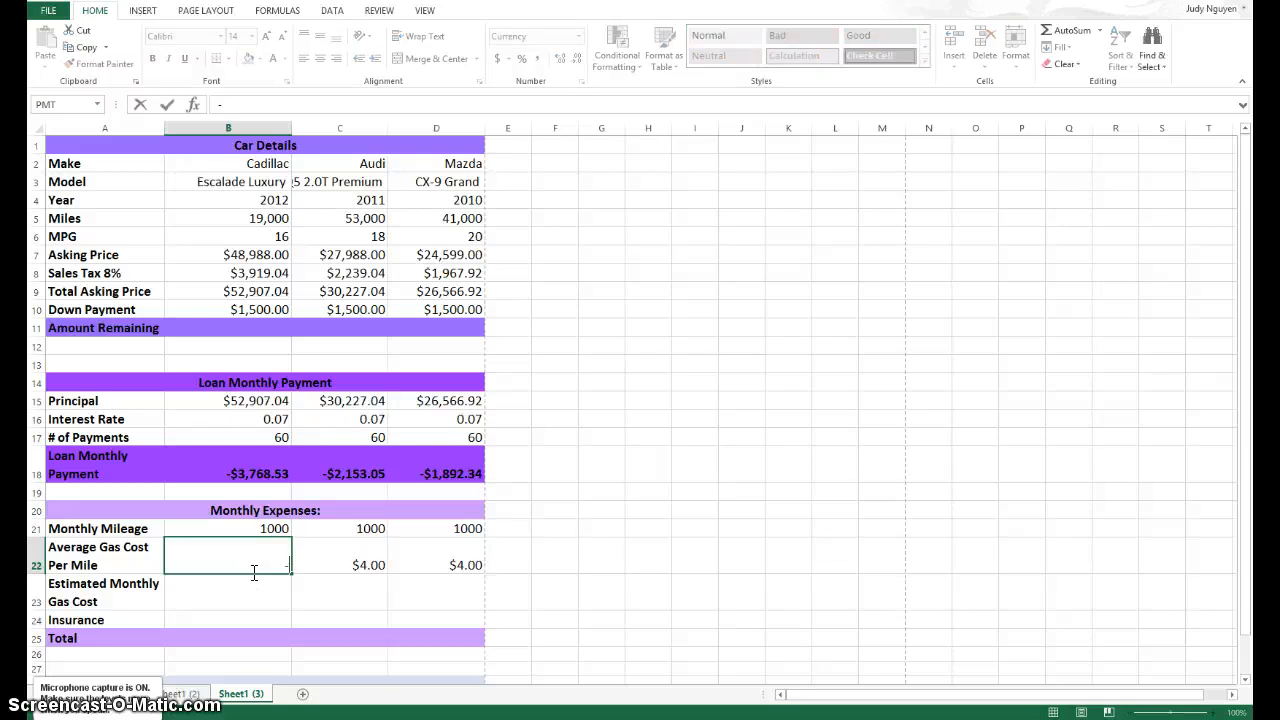
type("4")
key("Return")
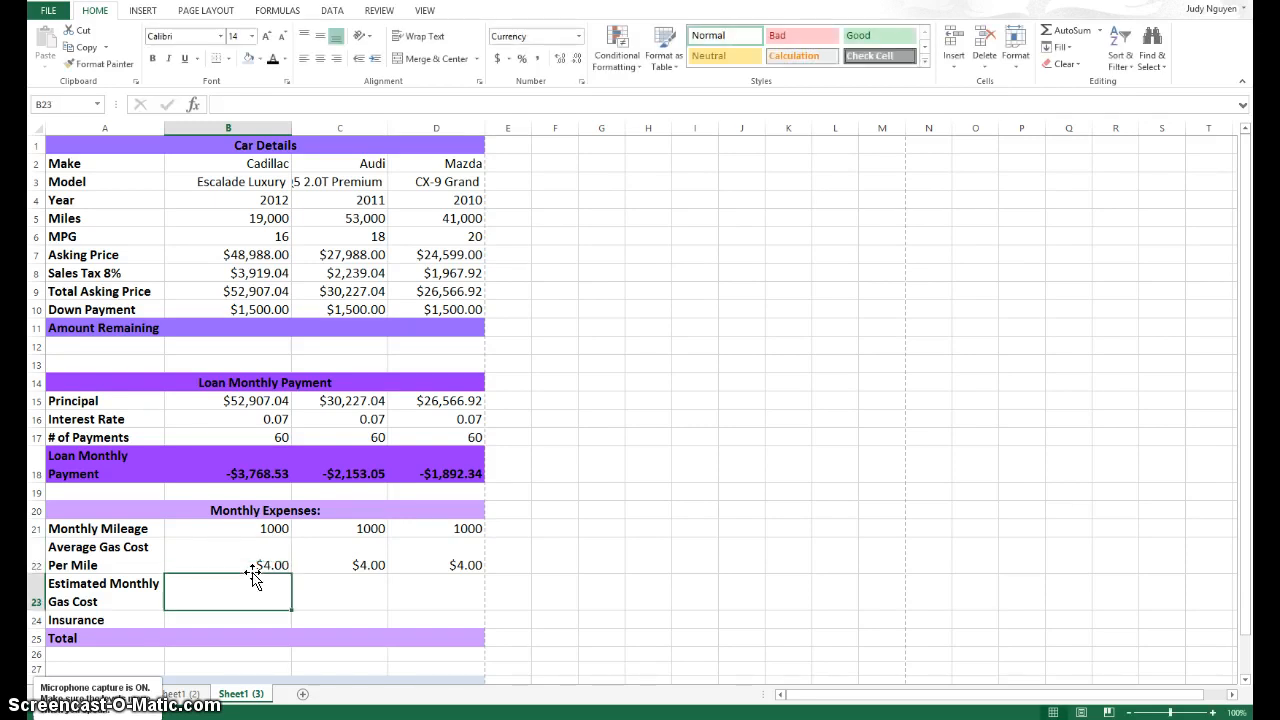
left_click(258, 560)
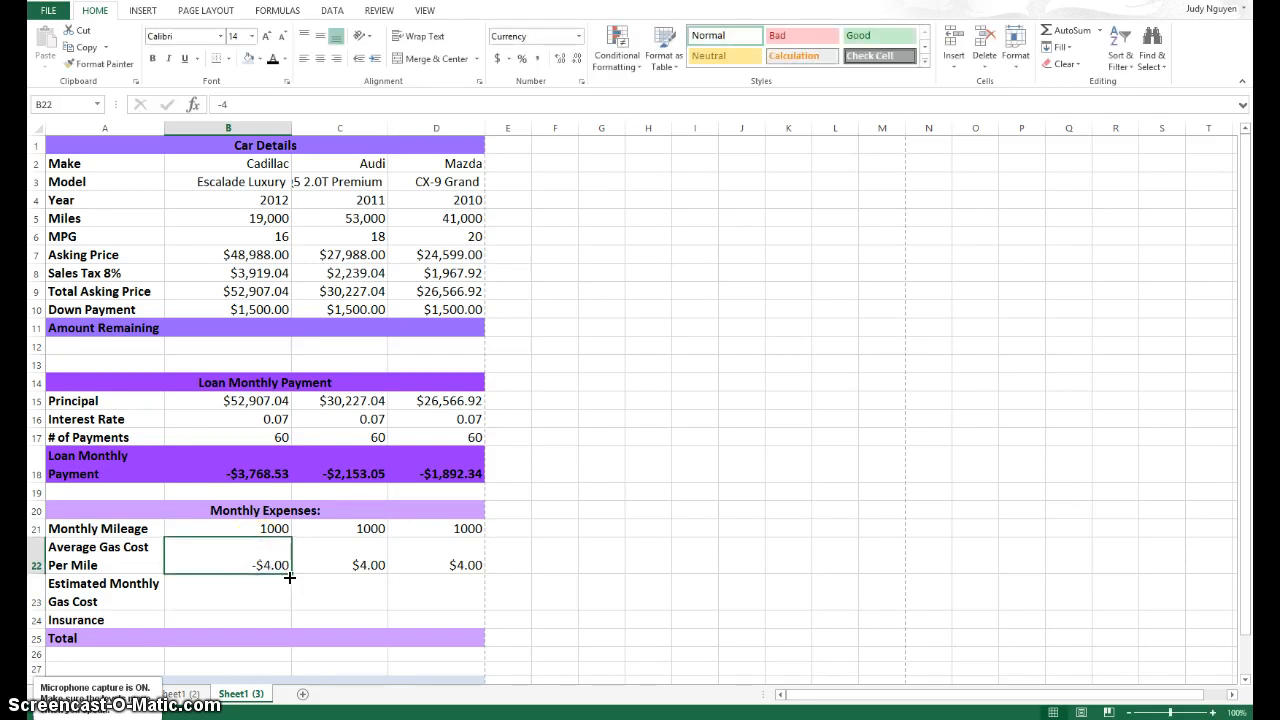
left_click_drag(289, 577, 443, 574)
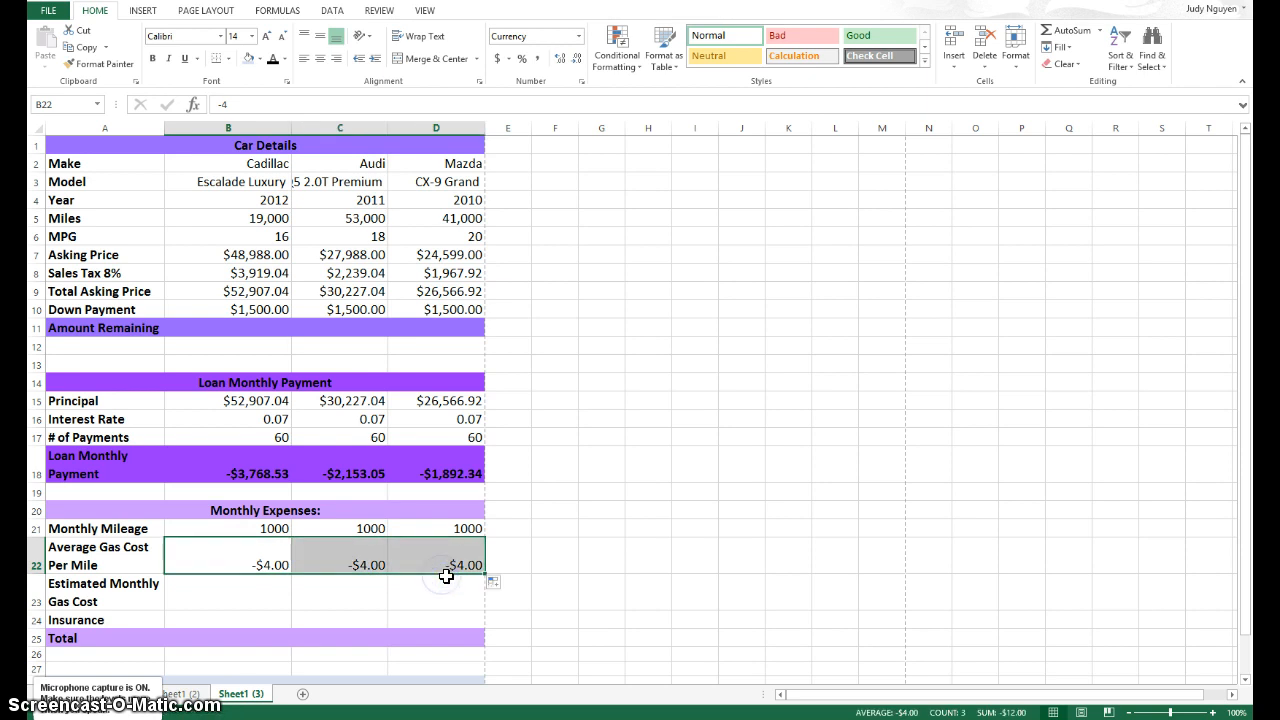
Step: Calculate the Estimated Monthly Gas Cost in B23 with =B21/B6*B22 and fill the formula across to D23
left_click(222, 590)
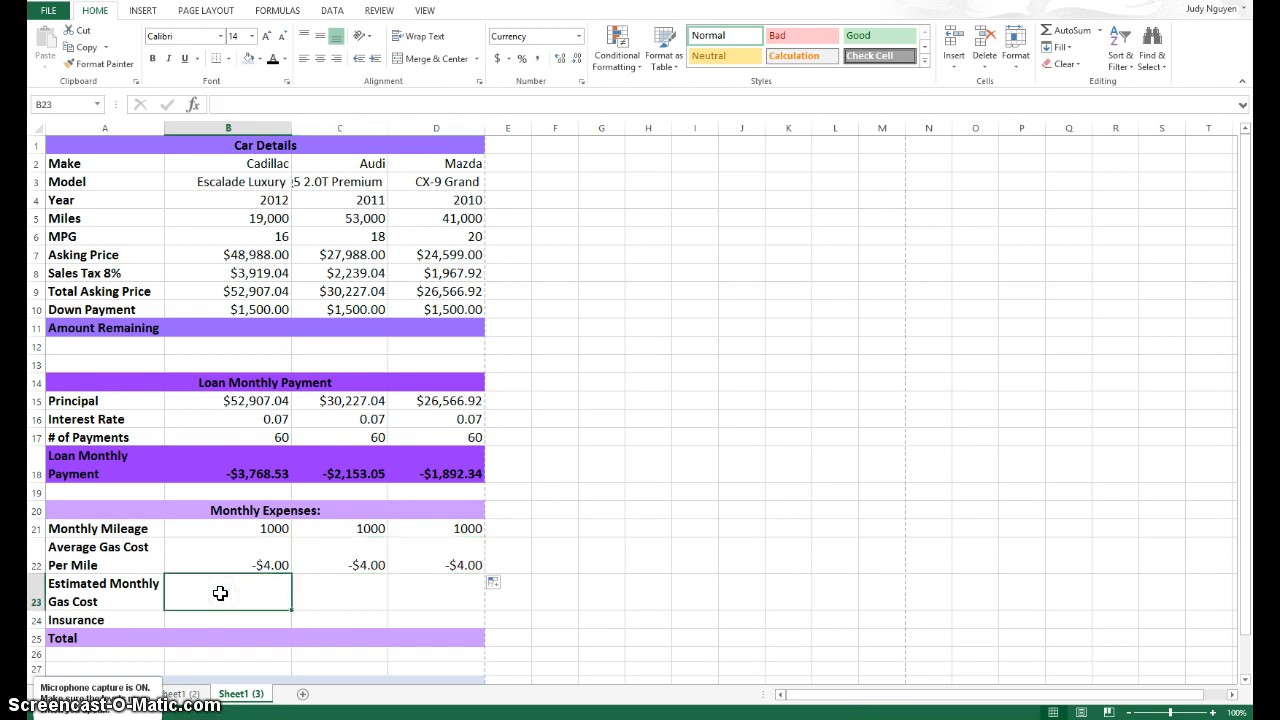
type("=")
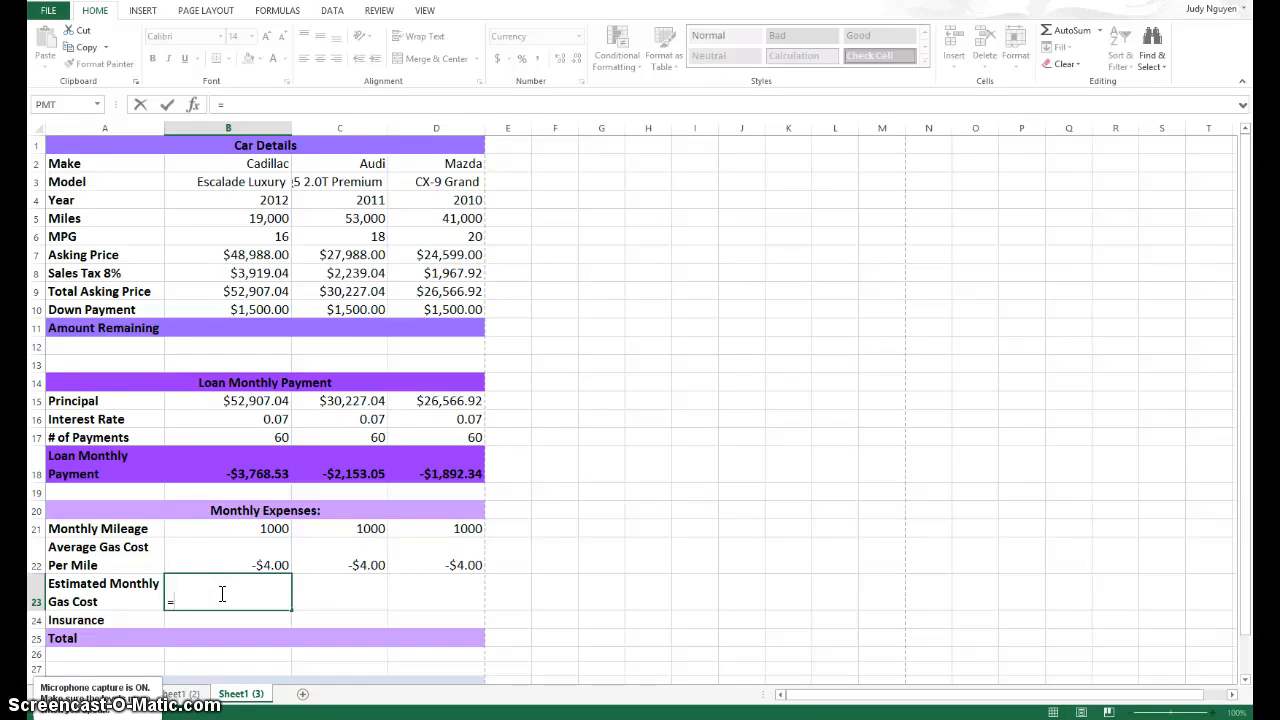
left_click(232, 593)
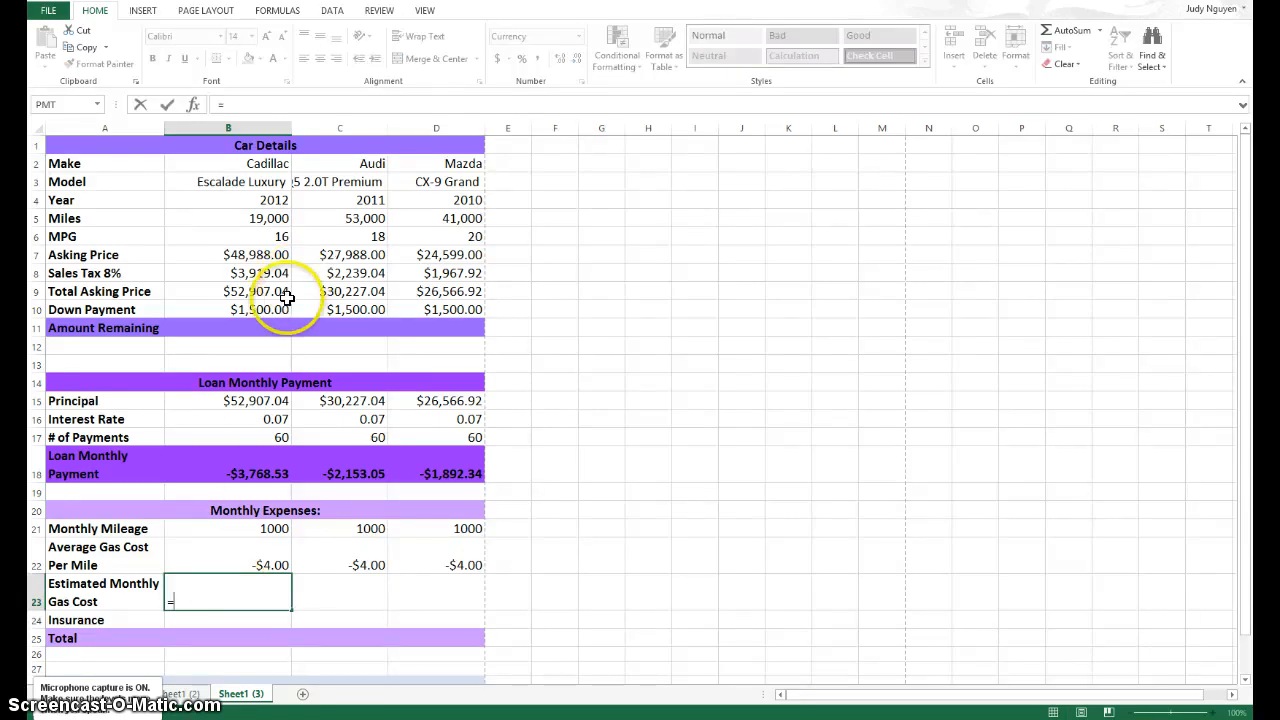
left_click(251, 527)
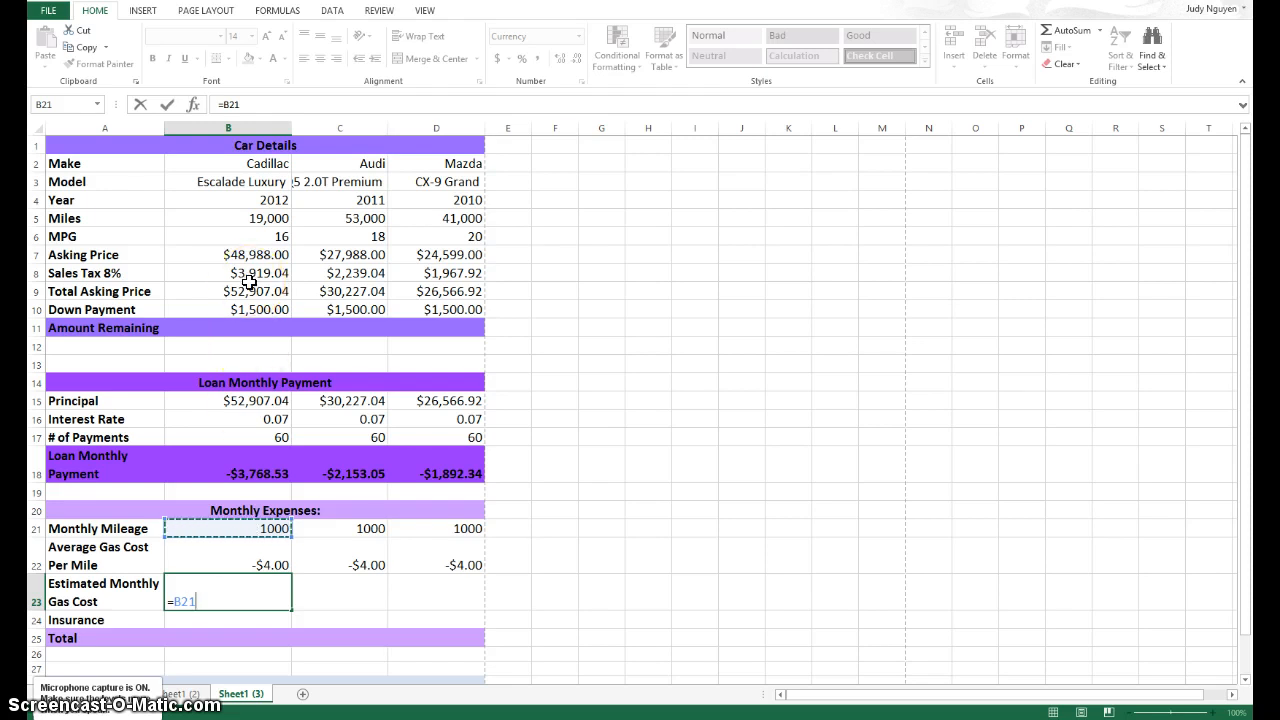
type("/")
left_click(268, 237)
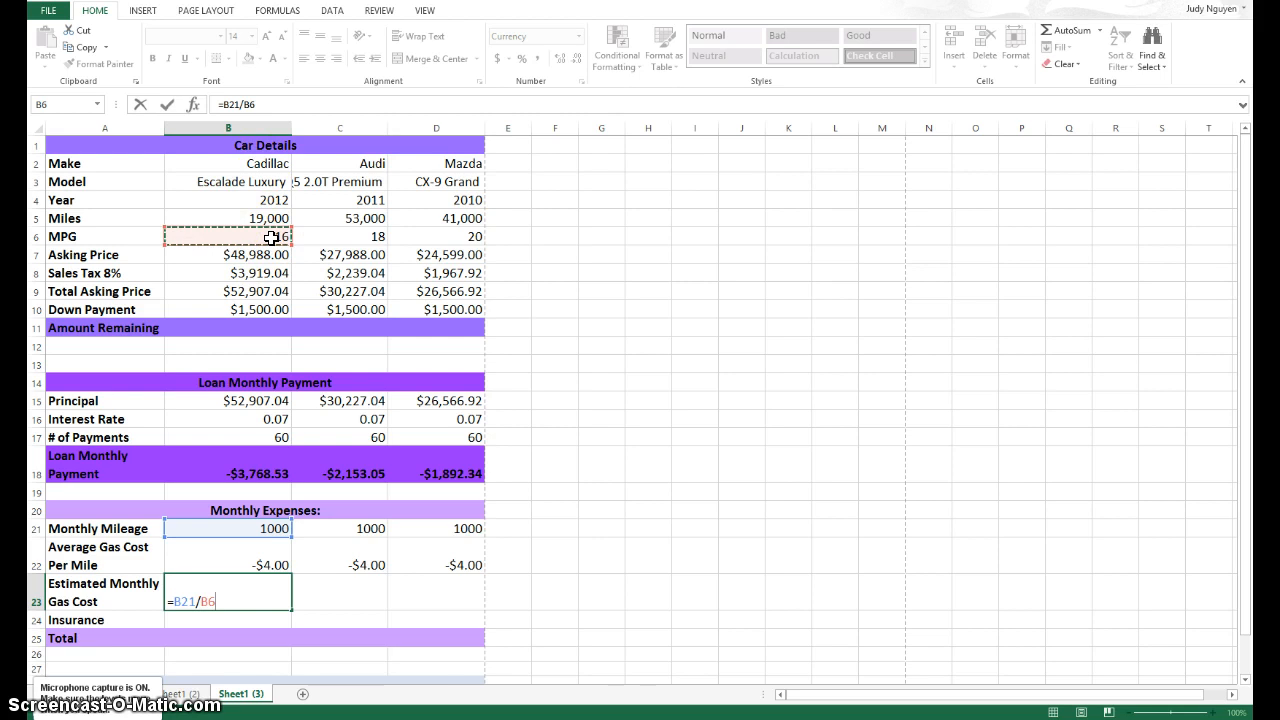
type("*")
left_click(268, 563)
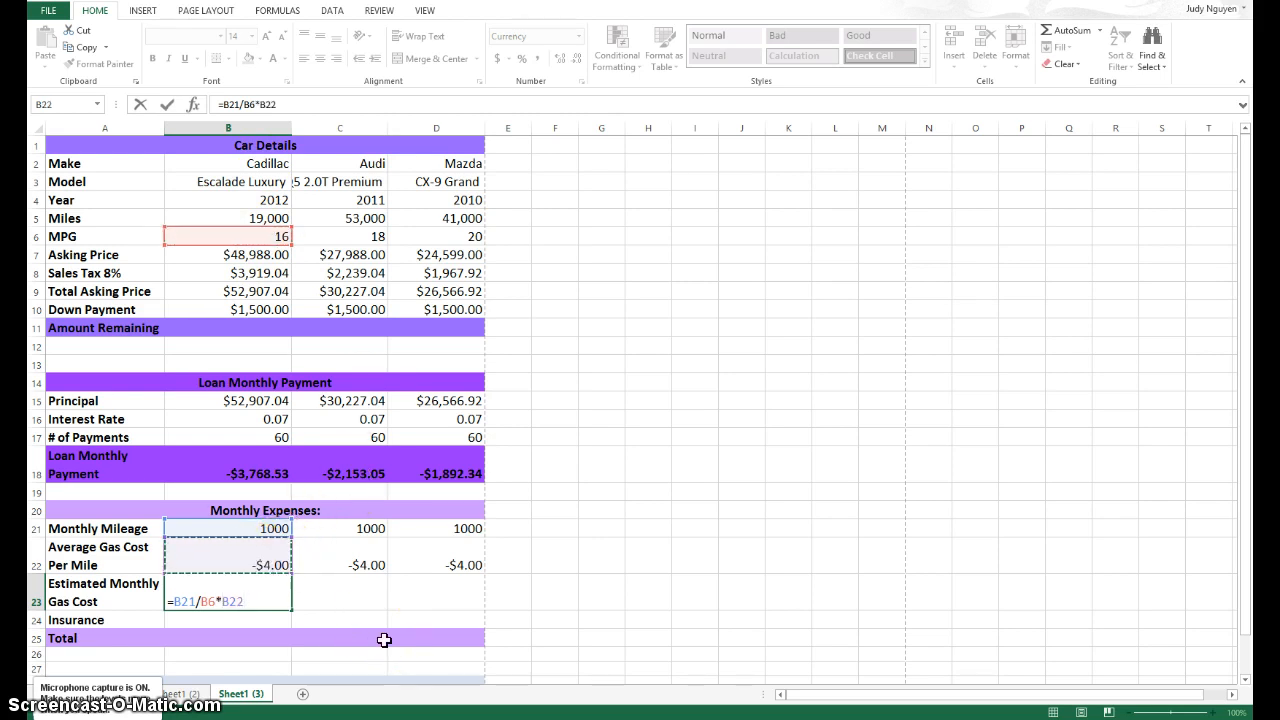
key("Return")
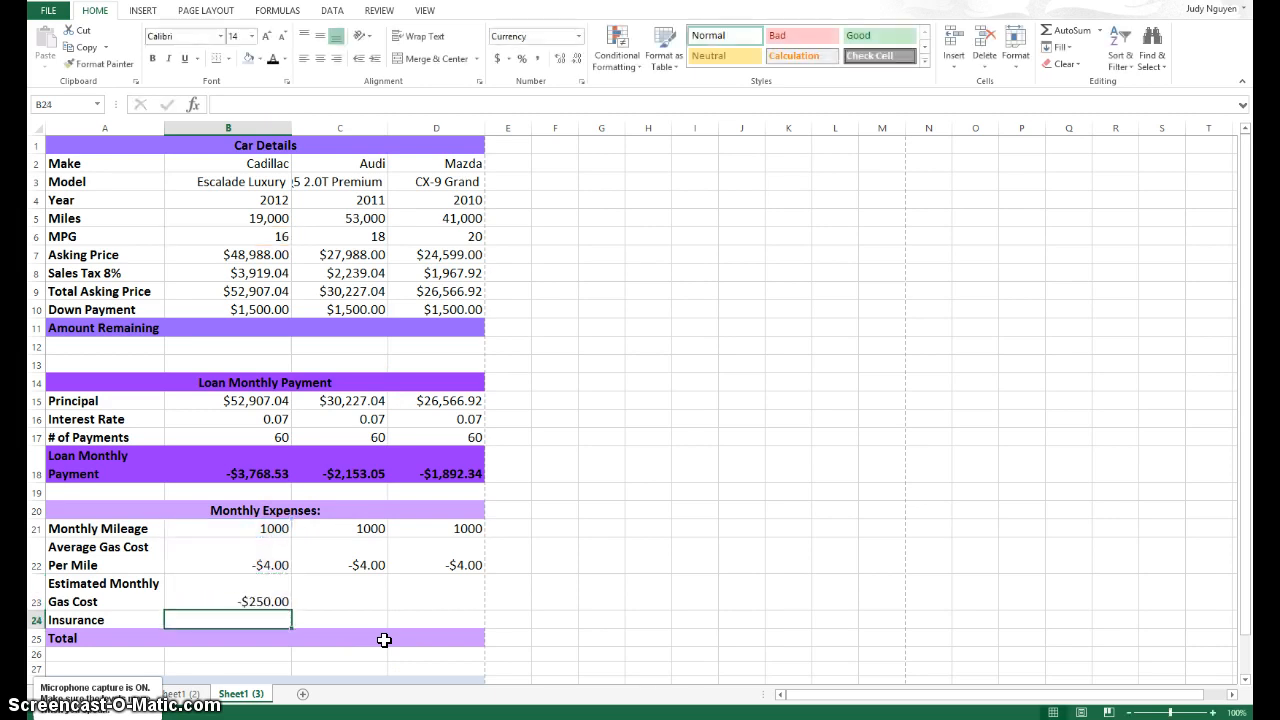
left_click(288, 602)
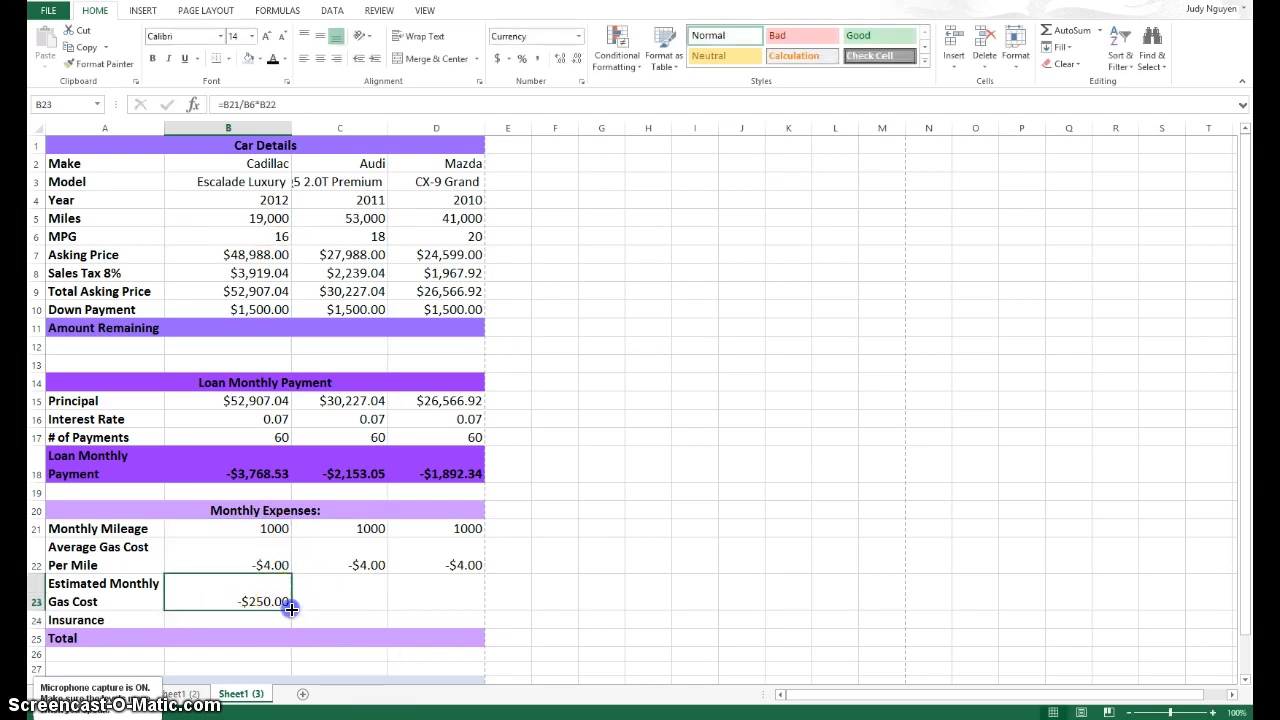
left_click_drag(290, 607, 455, 607)
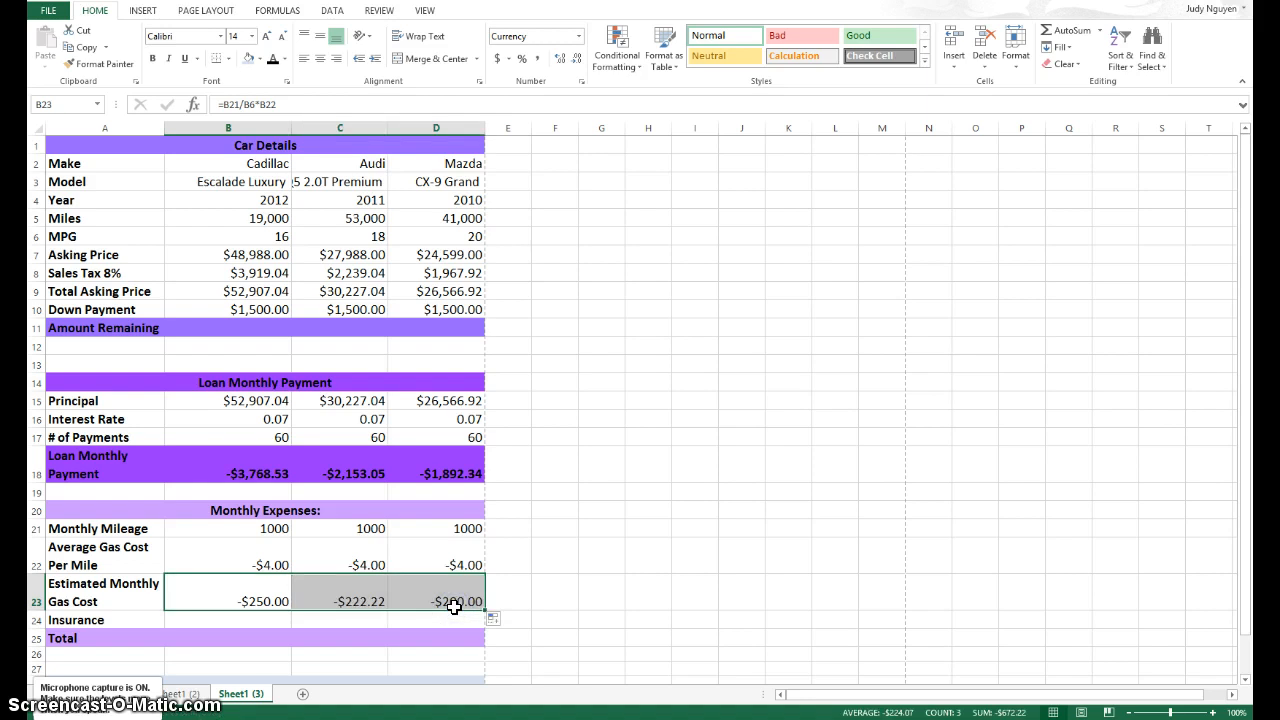
Step: Enter an Insurance cost of 100 for each of the three cars in B24, C24 and D24
left_click(247, 620)
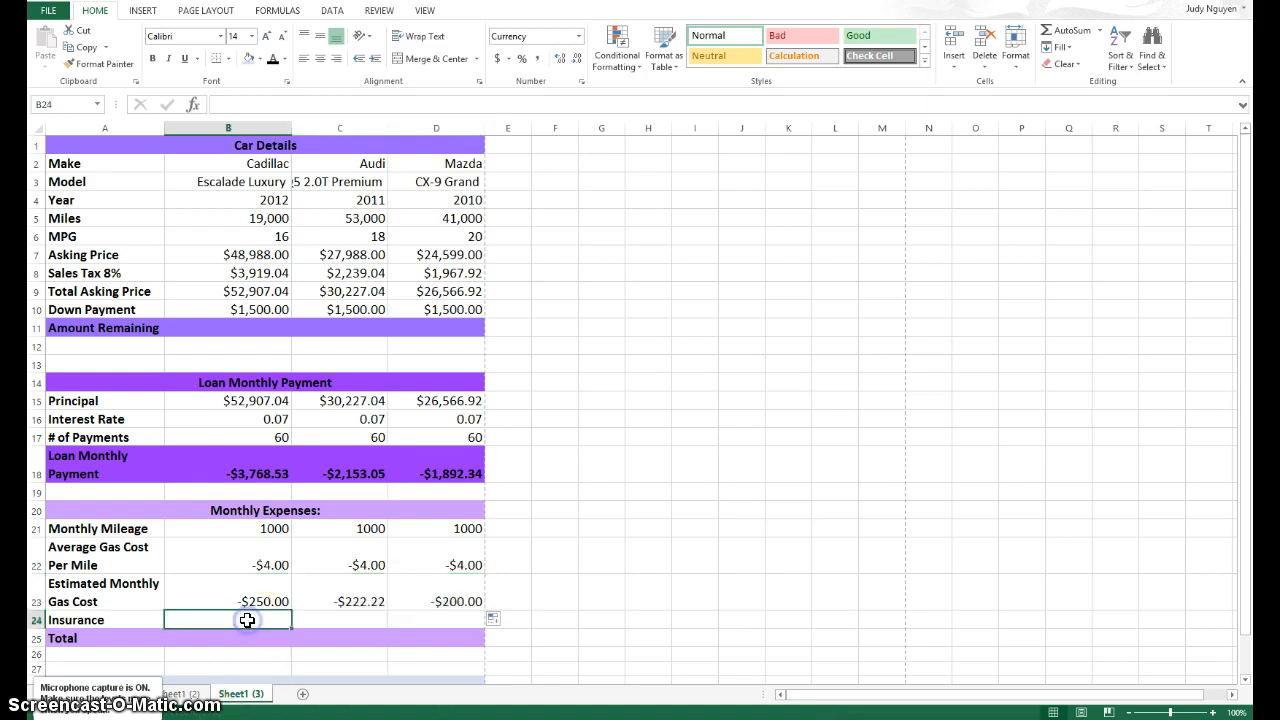
type("100")
key("Tab")
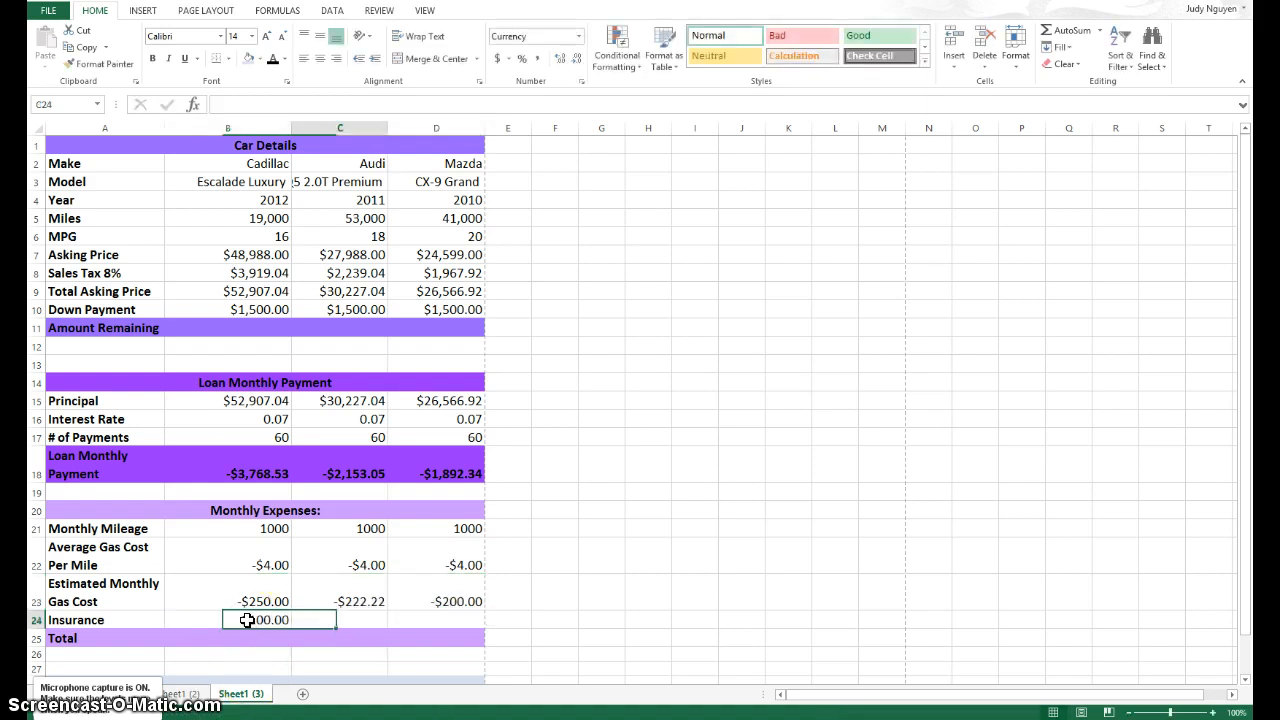
type("100")
key("Tab")
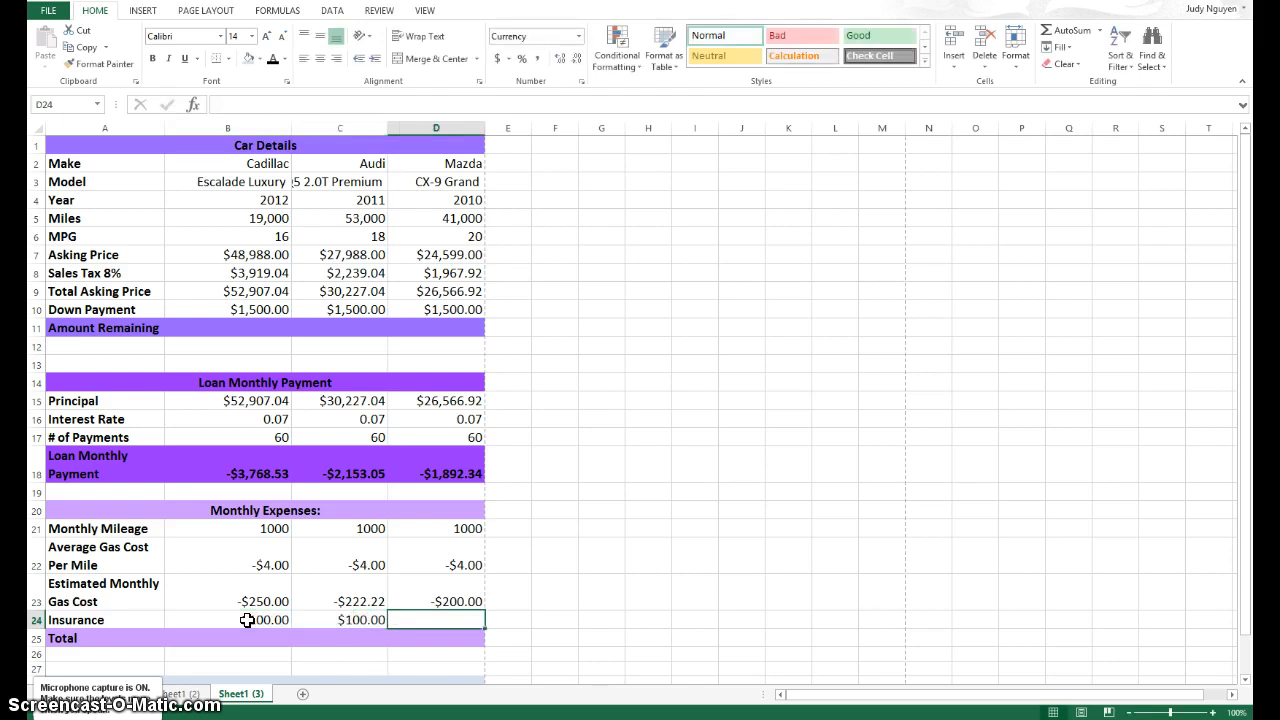
type("100")
key("Tab")
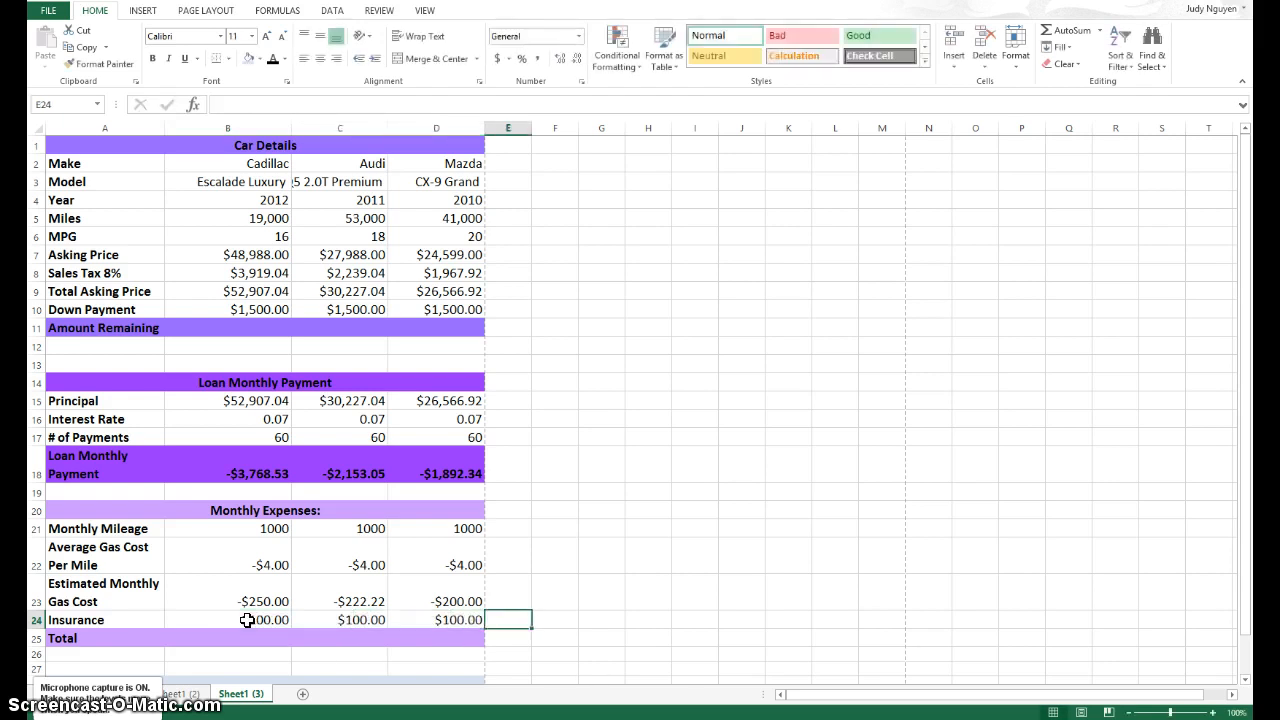
Step: Set the Cadillac's Insurance in B24 to -100 and fill it across to D24
left_click(247, 620)
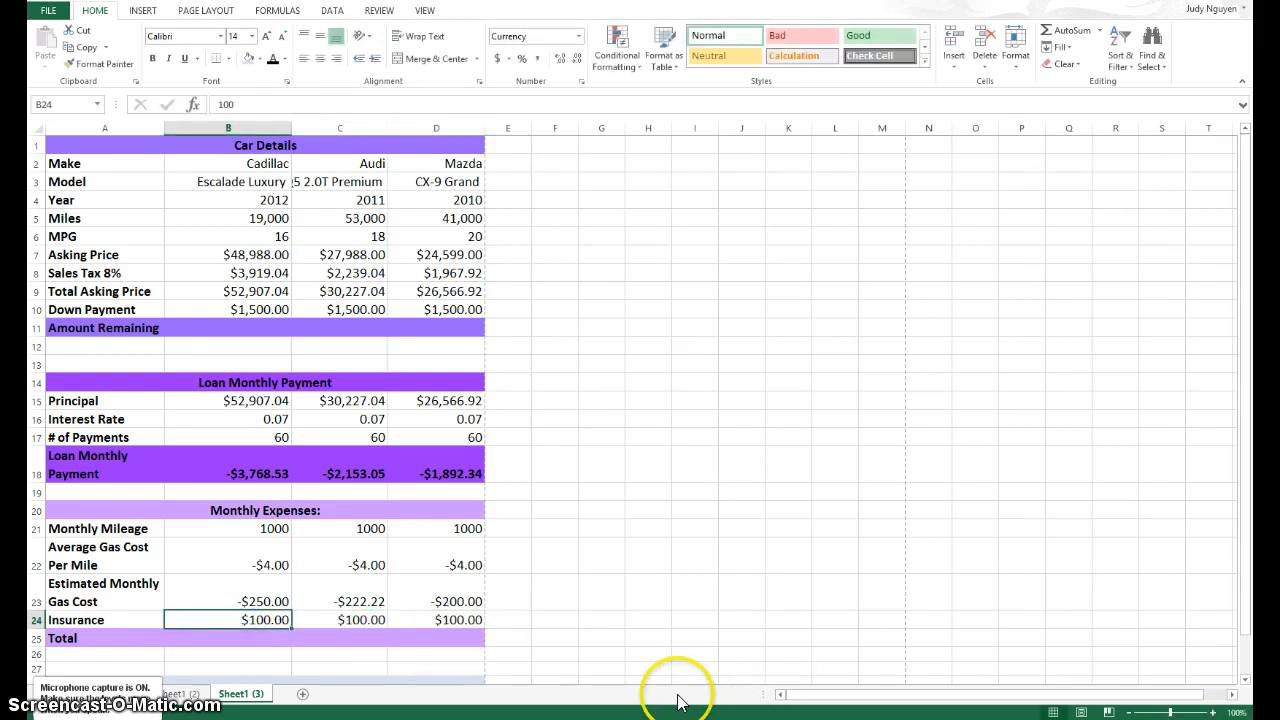
left_click(220, 642)
scroll(224, 640, "down", 2)
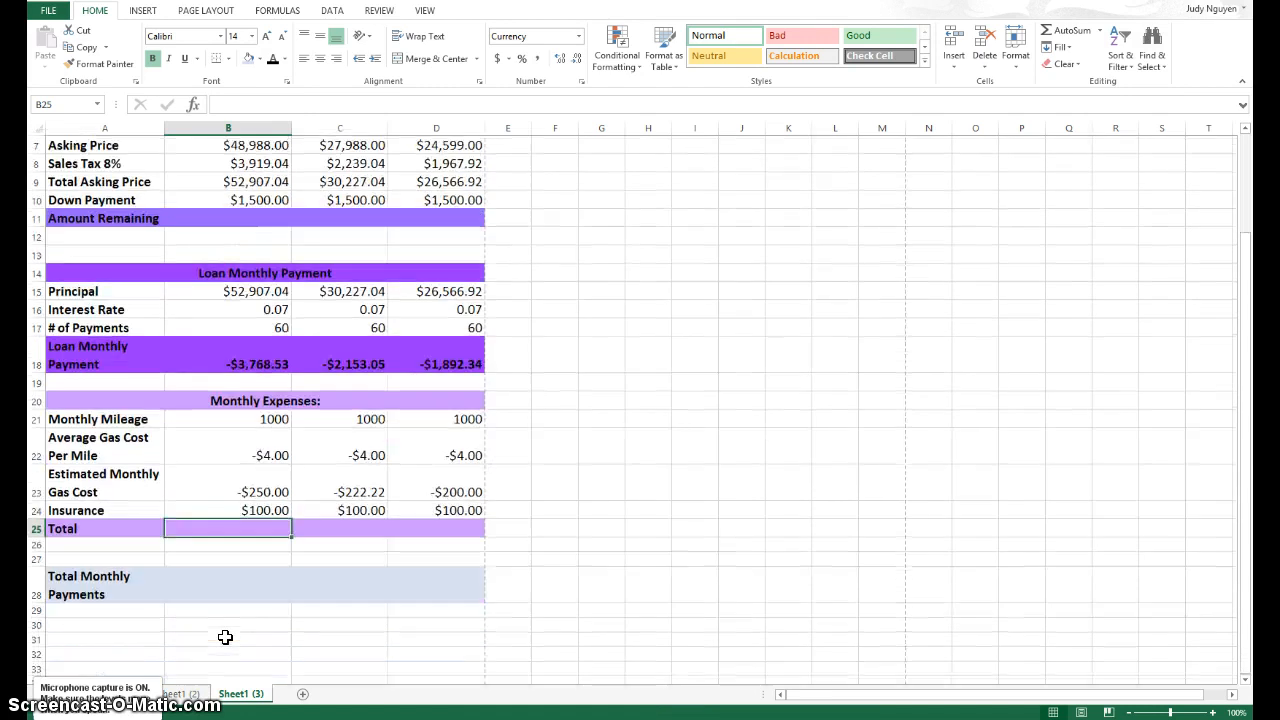
left_click(241, 485)
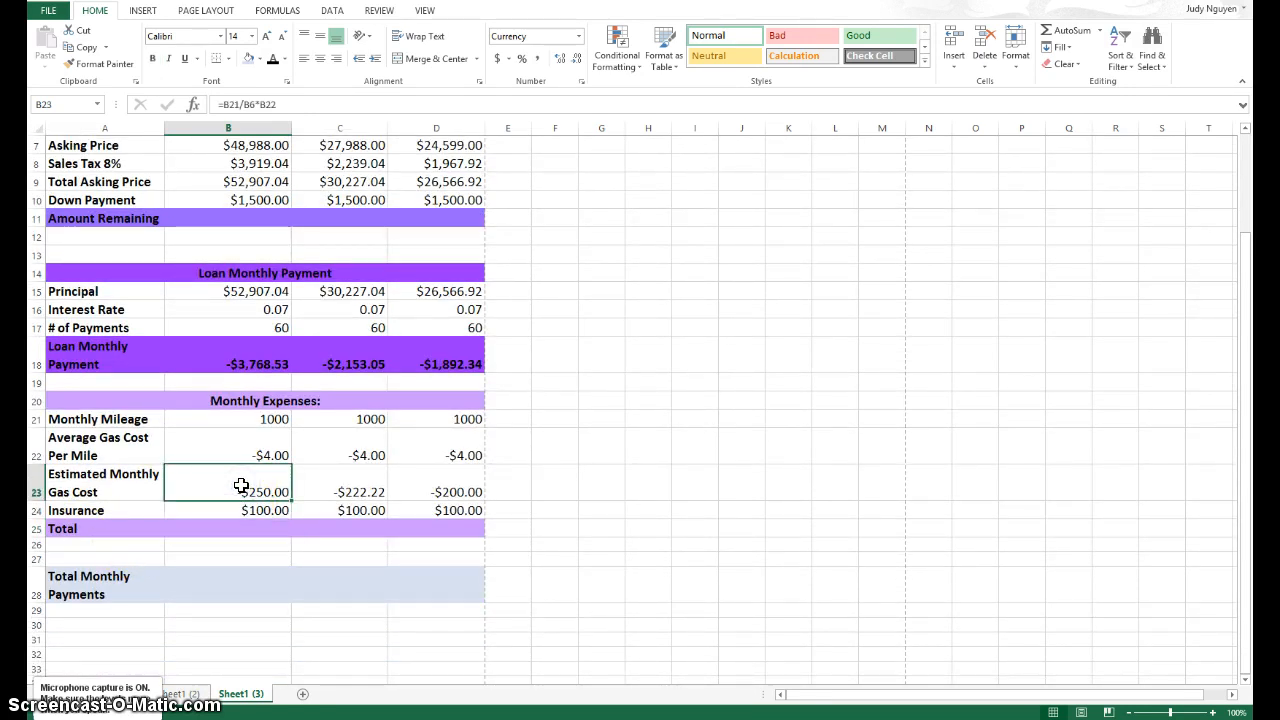
left_click(262, 508)
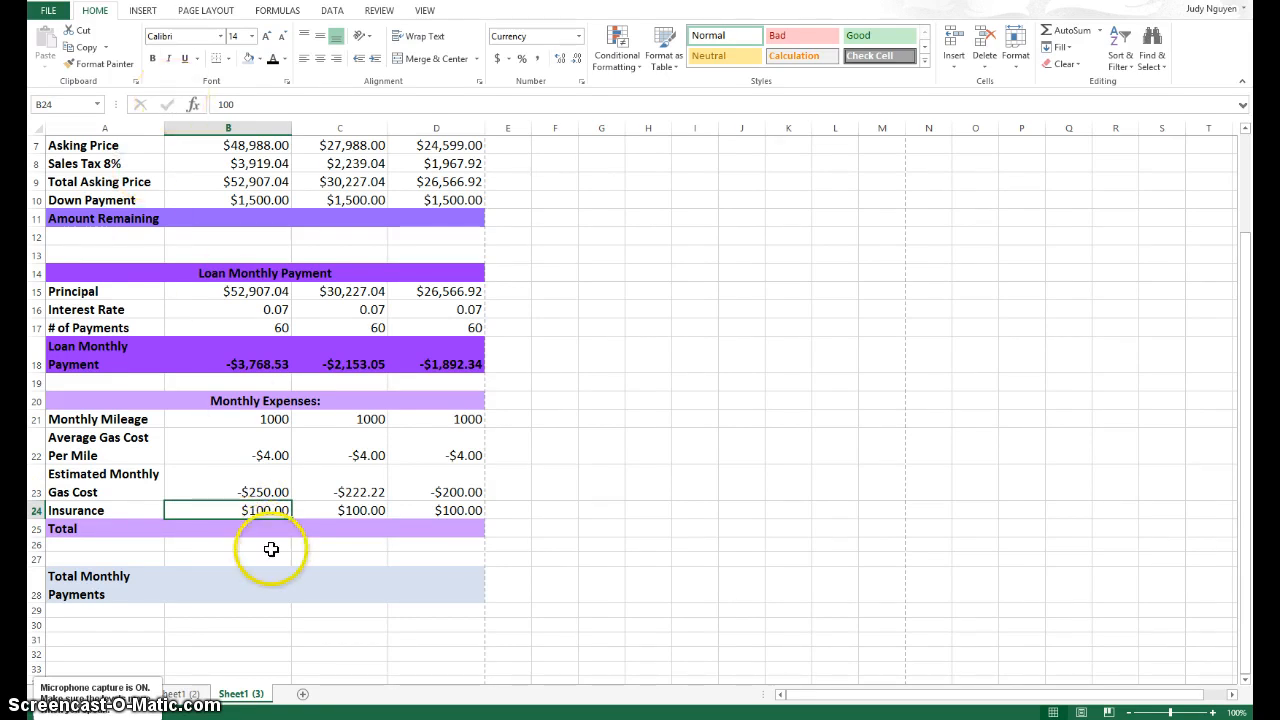
type("-100")
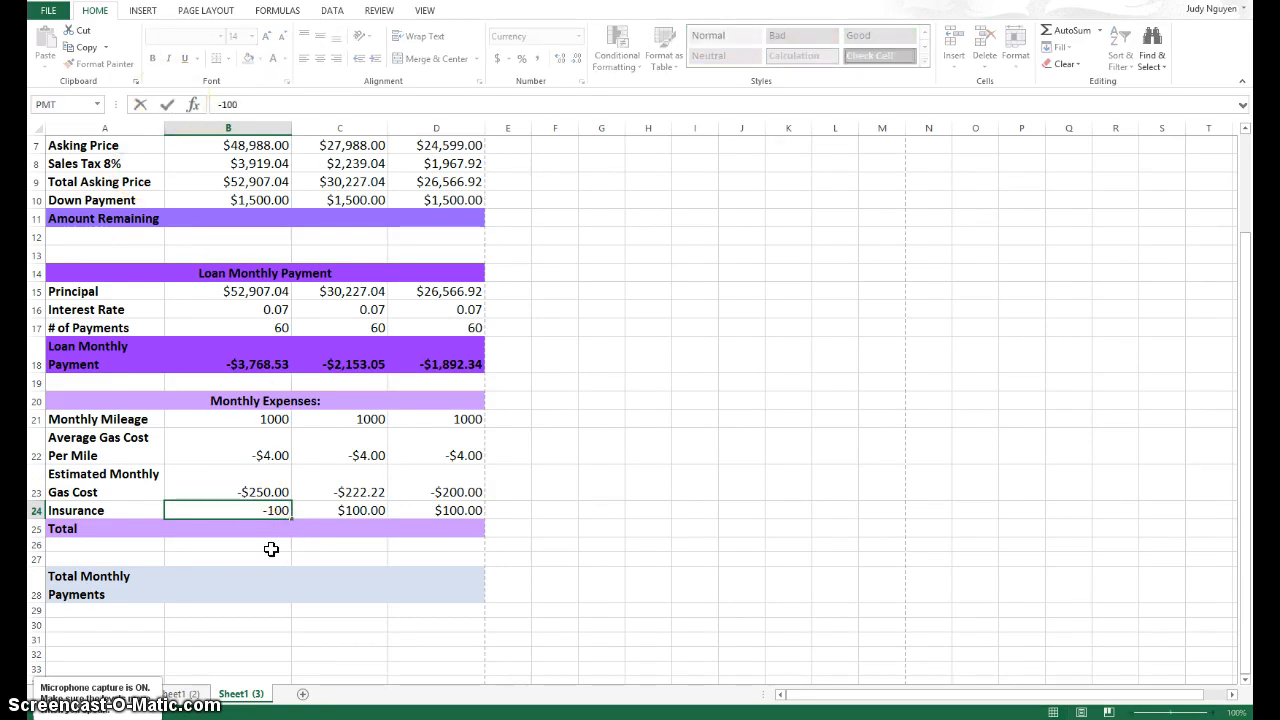
key("Return")
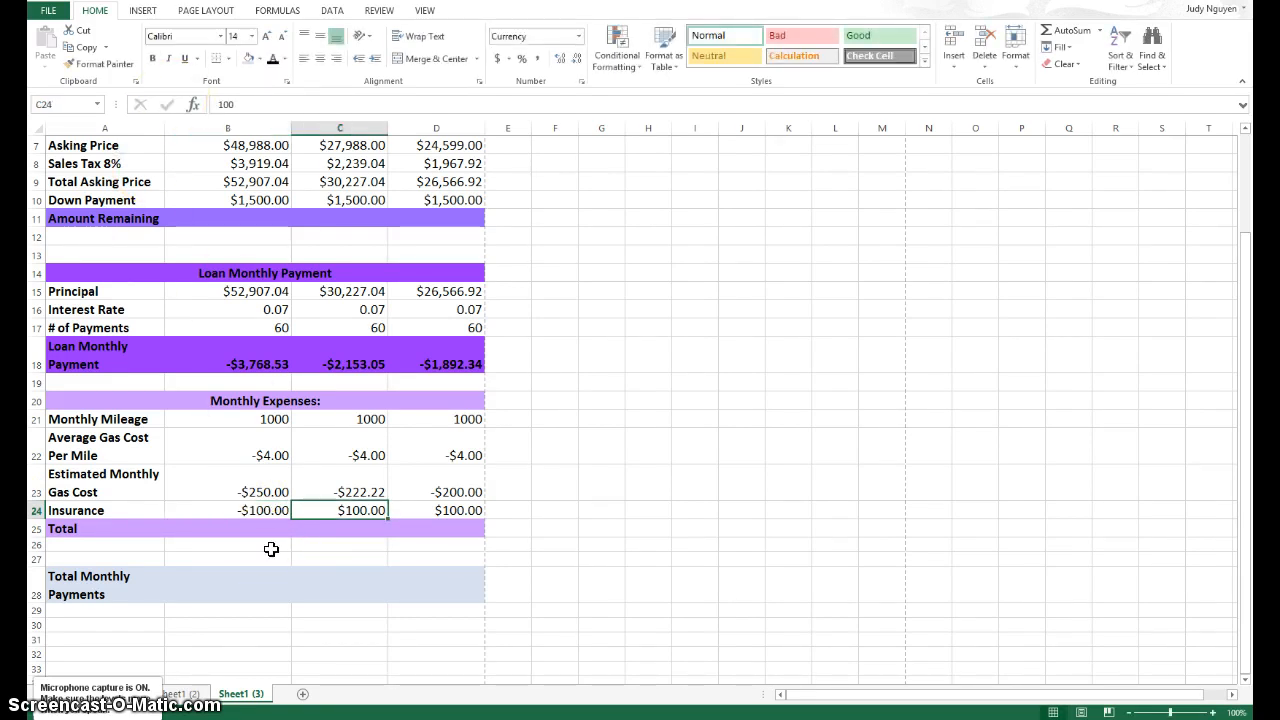
left_click(266, 511)
left_click_drag(289, 519, 486, 516)
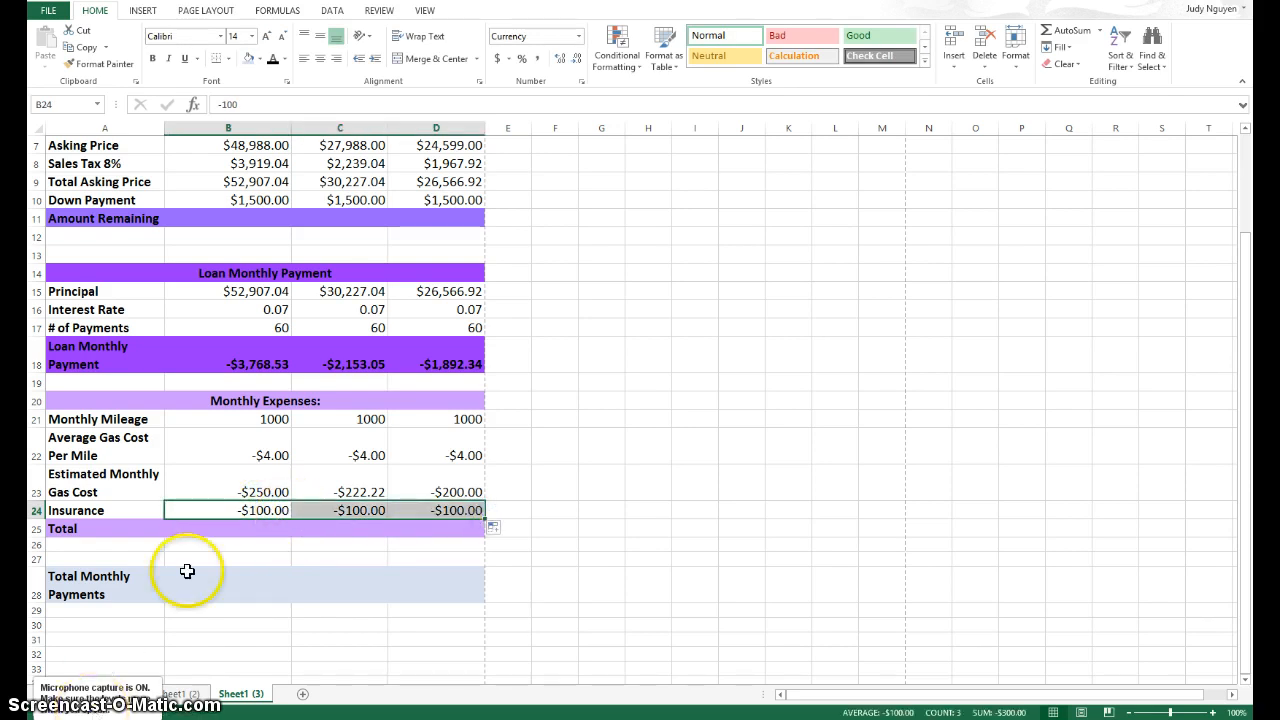
Step: Calculate the Cadillac's Total Monthly Payments in B28 with =B18+B25 and check the two referenced cells
left_click(259, 368)
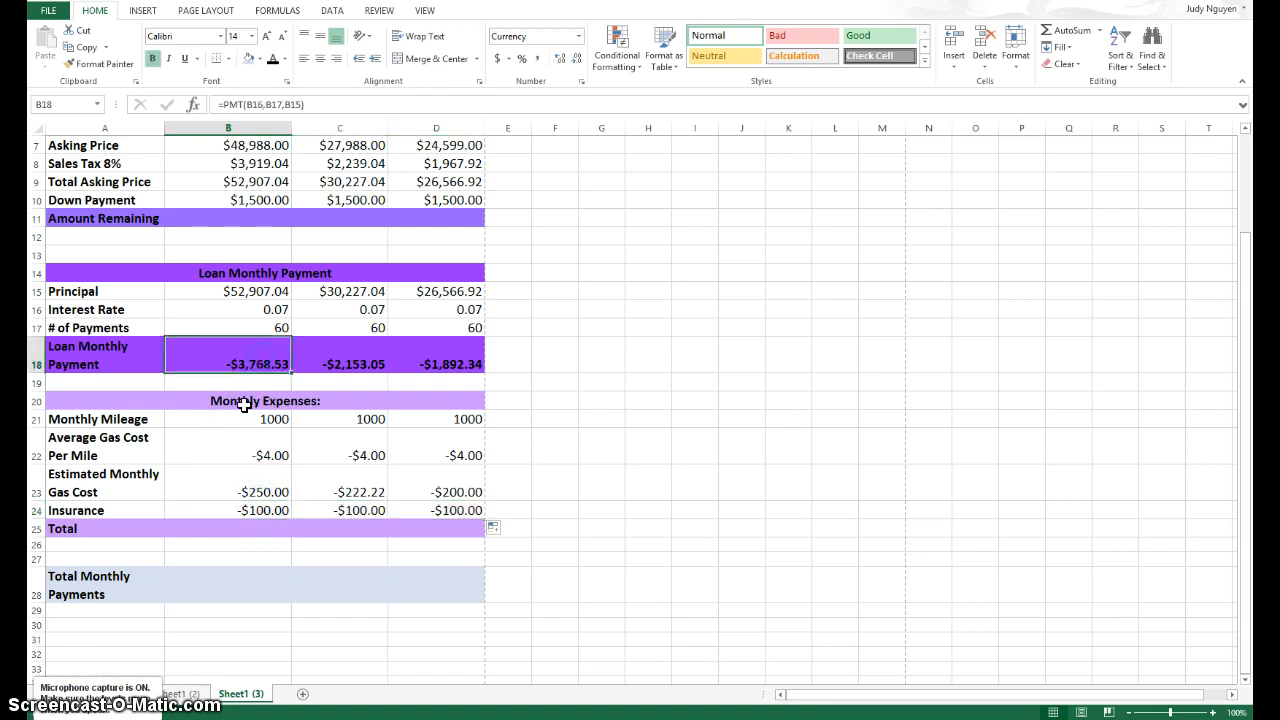
left_click(263, 492)
left_click(260, 527)
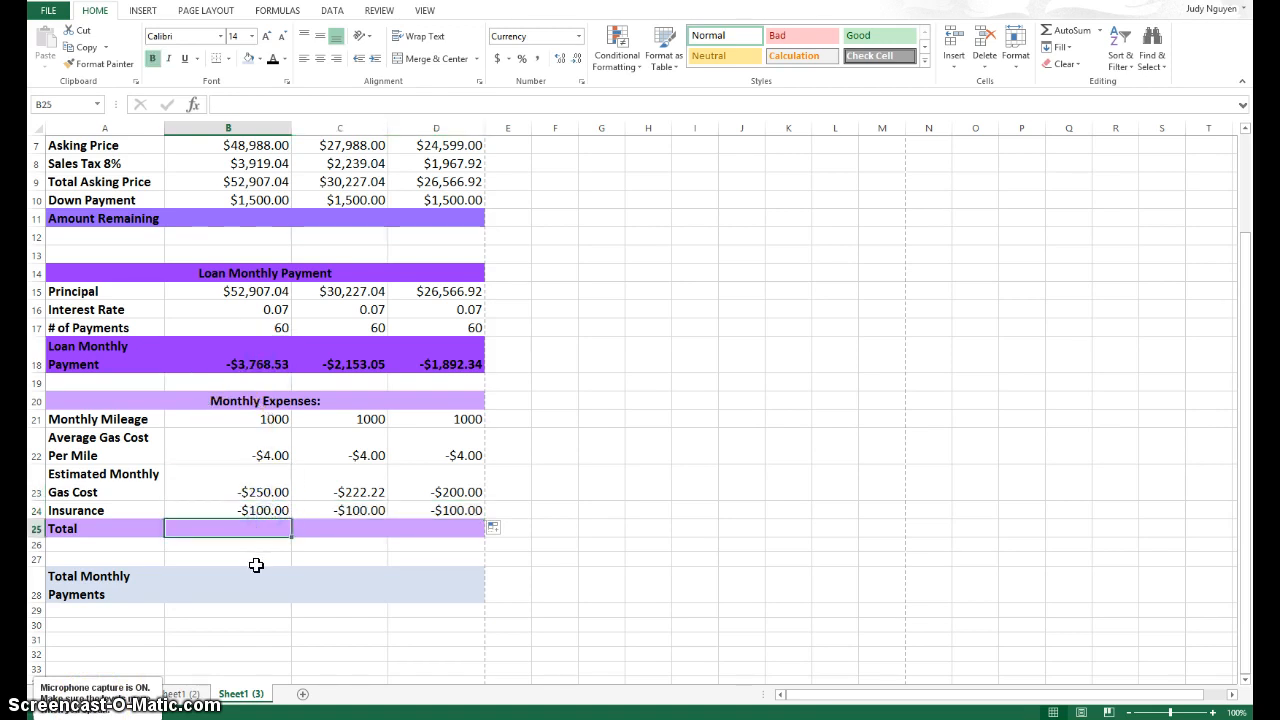
left_click(228, 593)
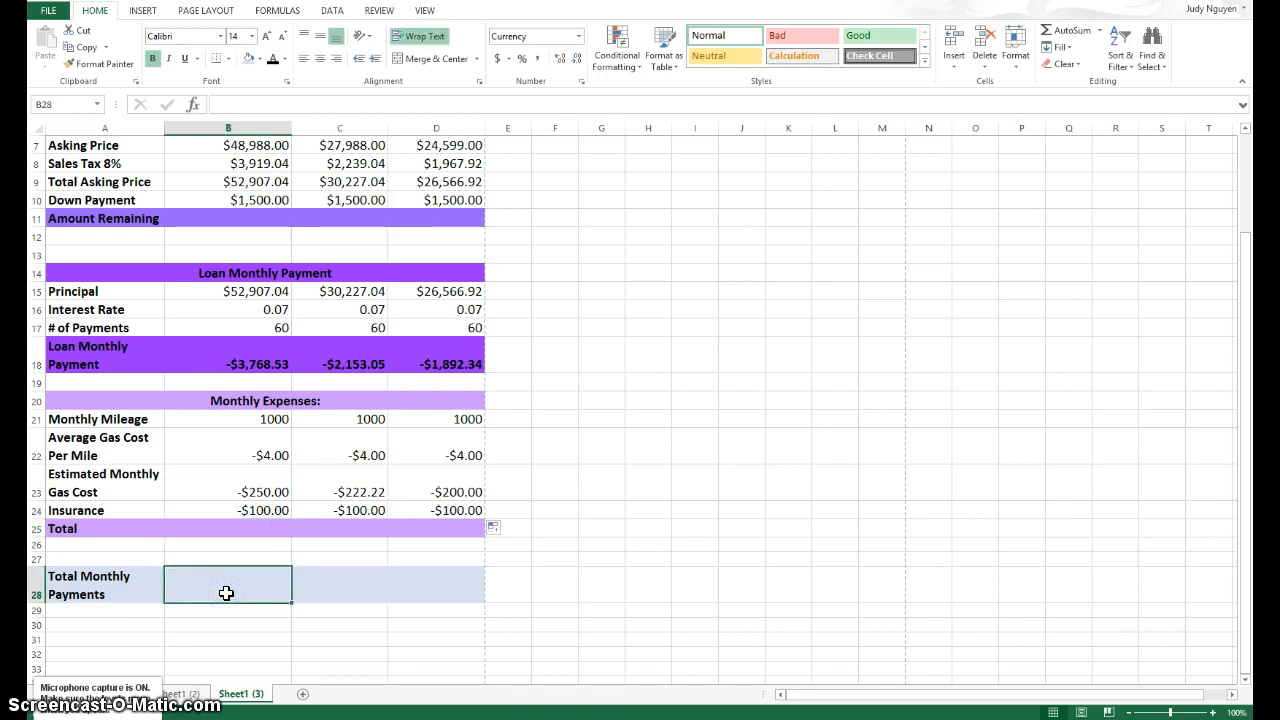
type("=")
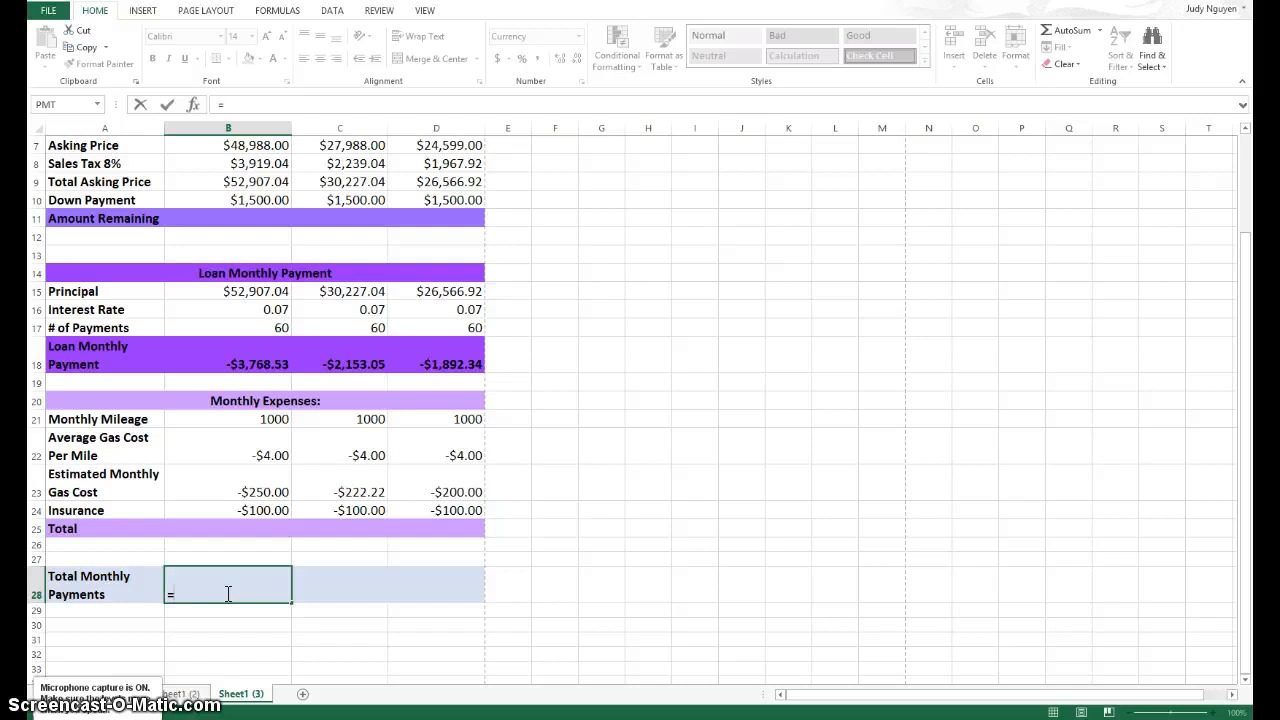
left_click(242, 358)
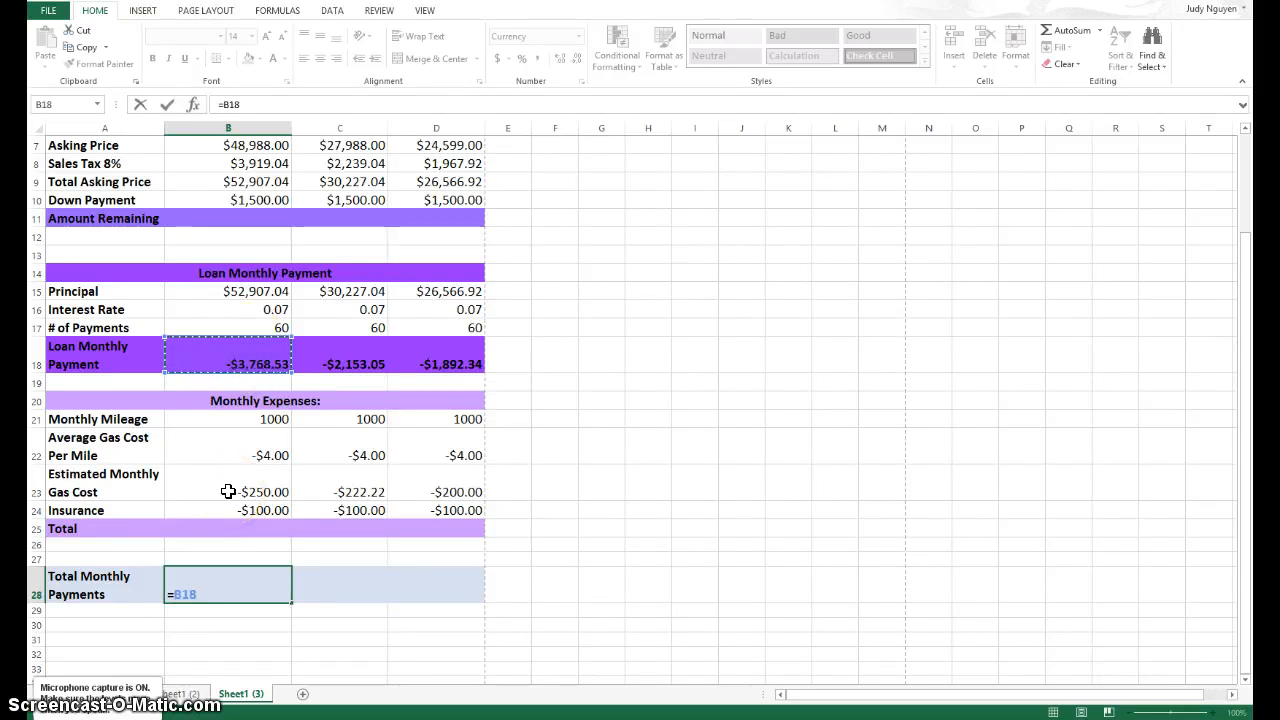
type("+")
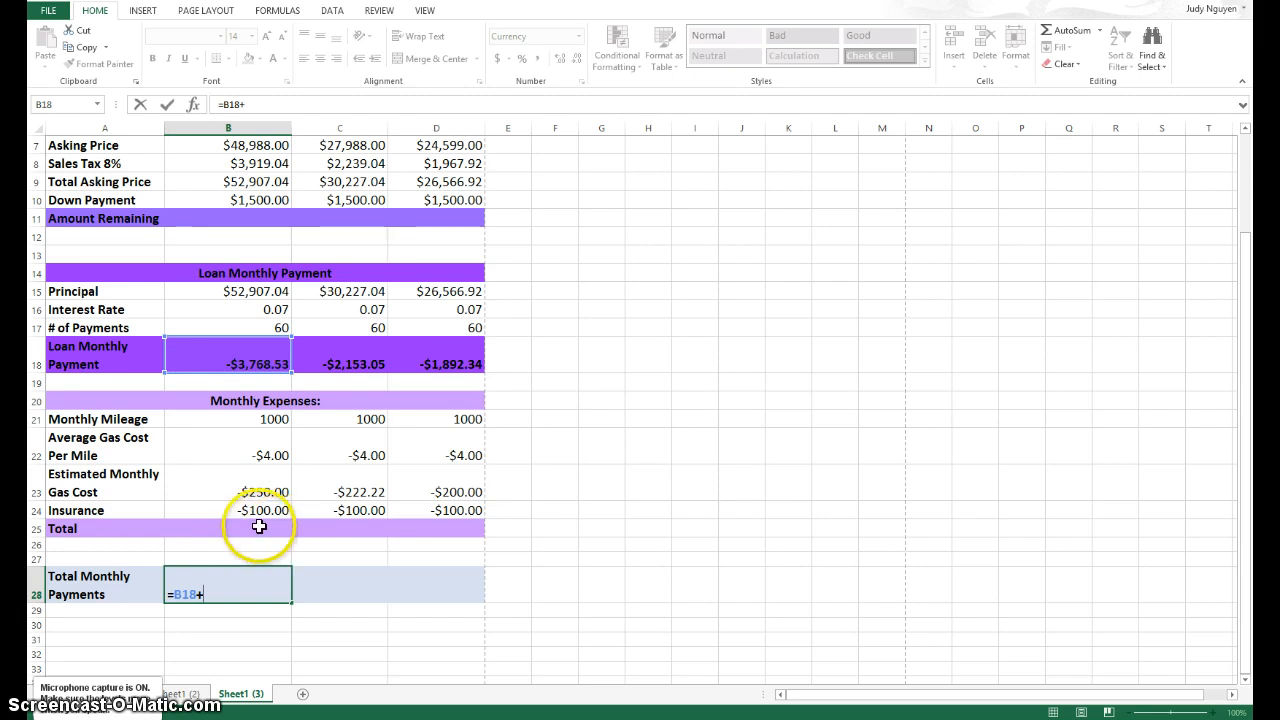
left_click(259, 526)
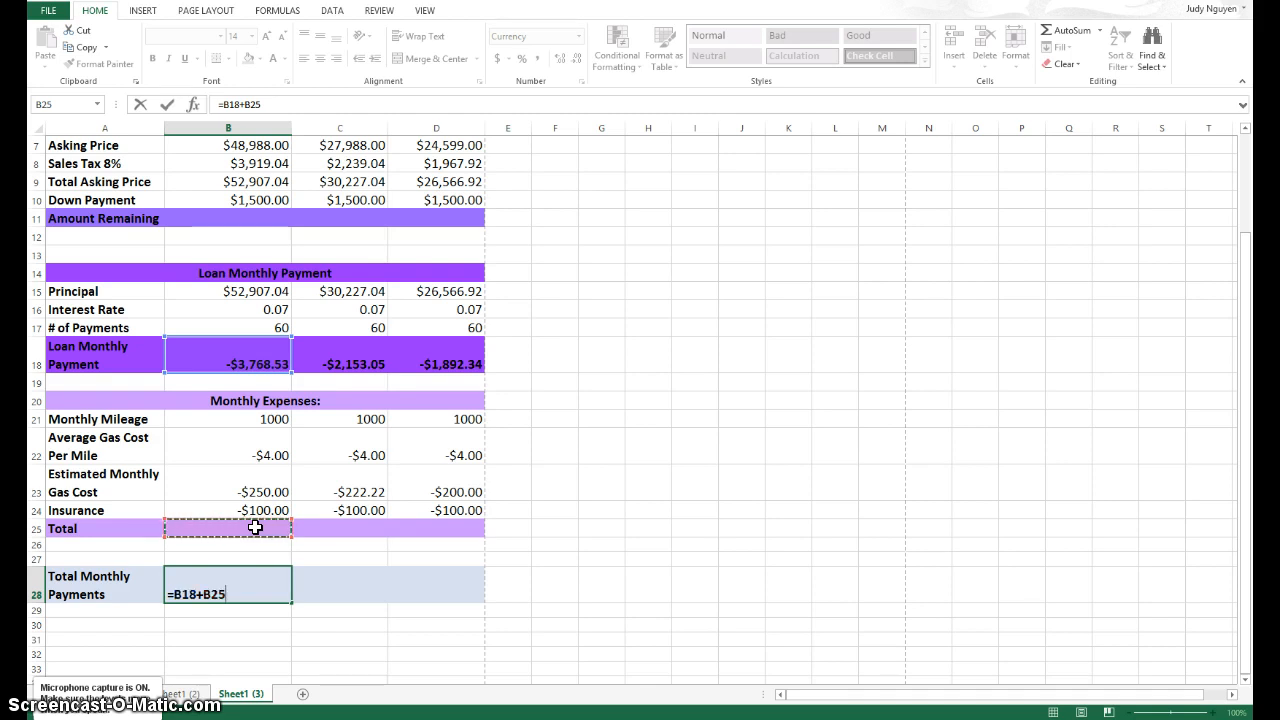
key("Return")
left_click(251, 594)
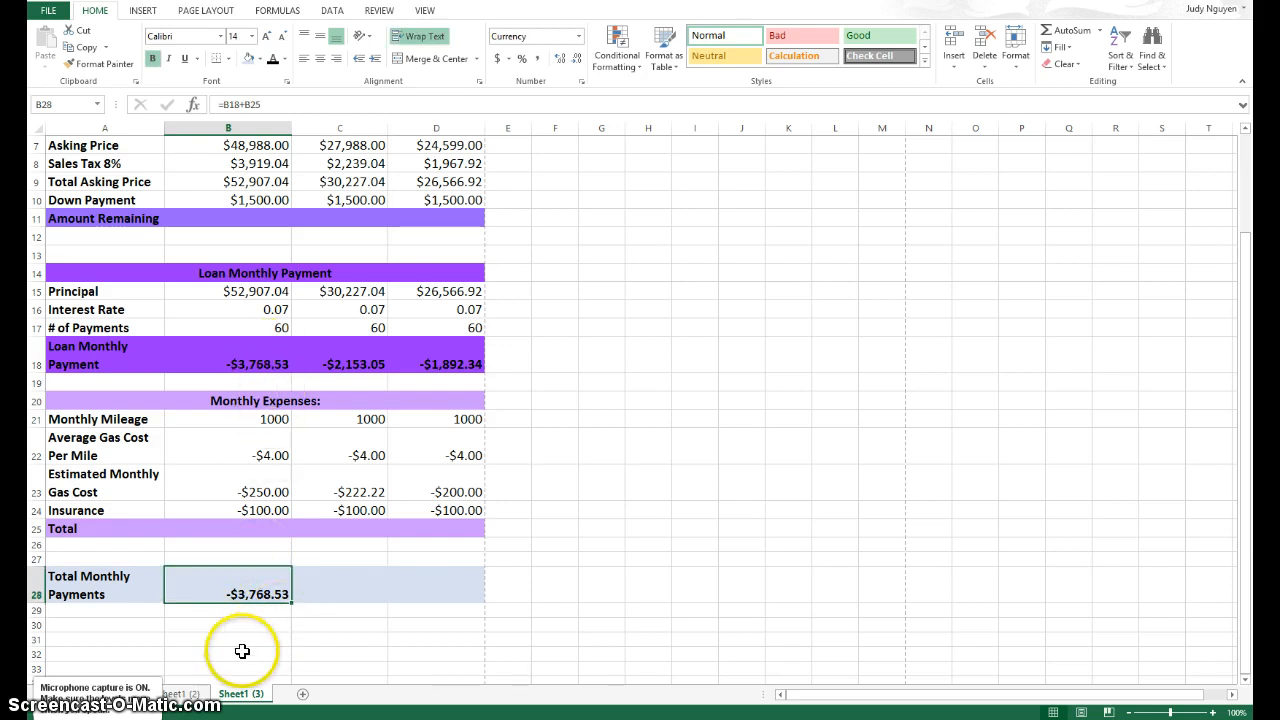
left_click(225, 364)
left_click(251, 530)
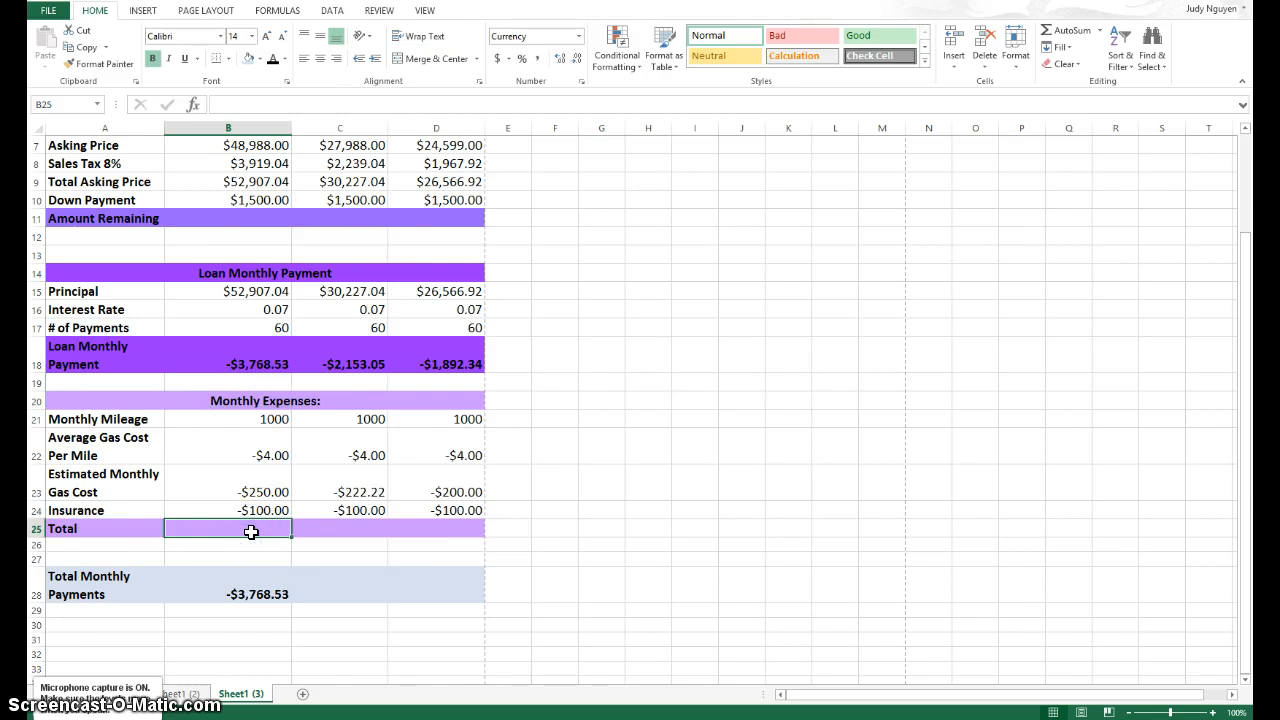
Step: Total the Cadillac's gas and insurance costs in B25 with =SUM(B23:B24) and fill the formula across to D25
left_click(1062, 30)
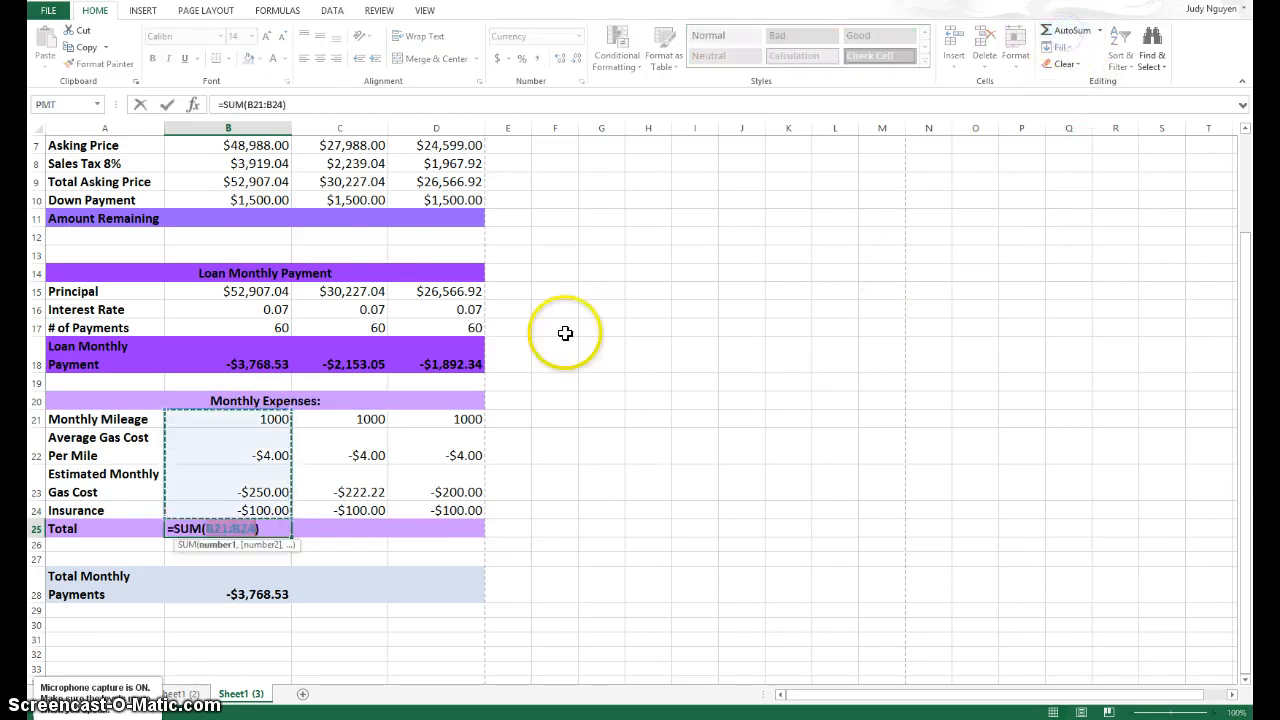
left_click_drag(286, 491, 288, 514)
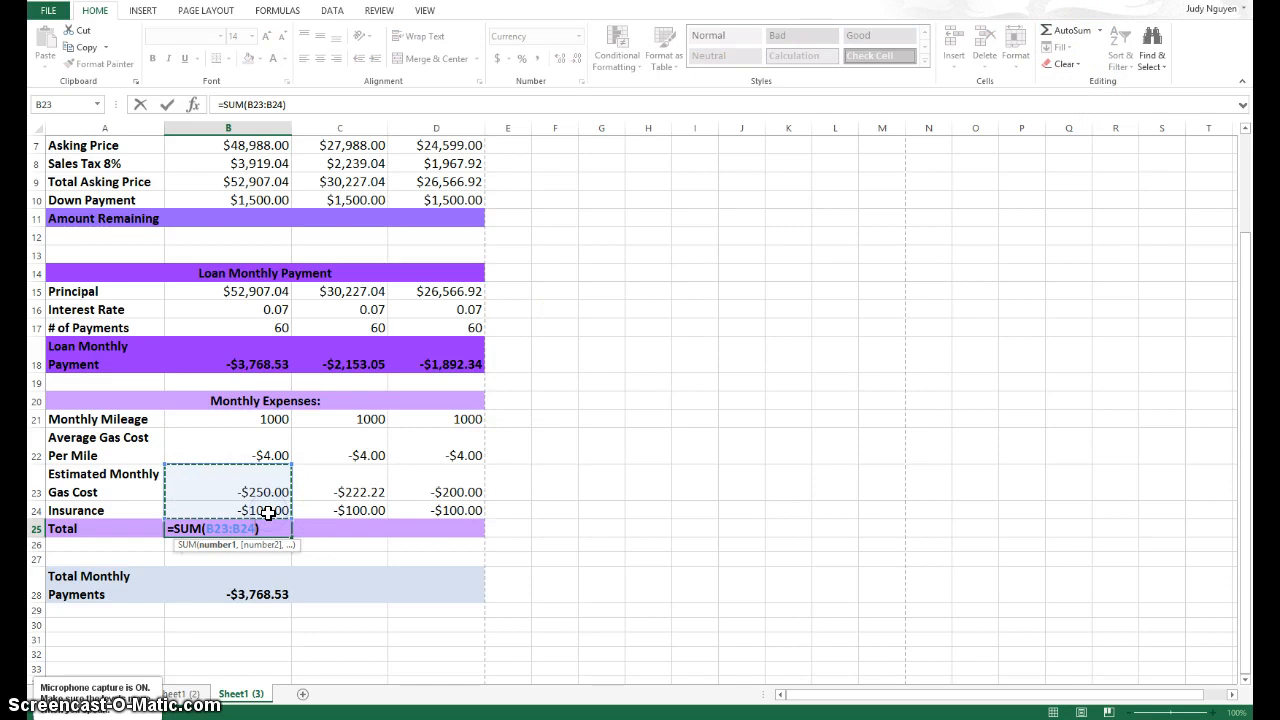
key("Return")
left_click(264, 527)
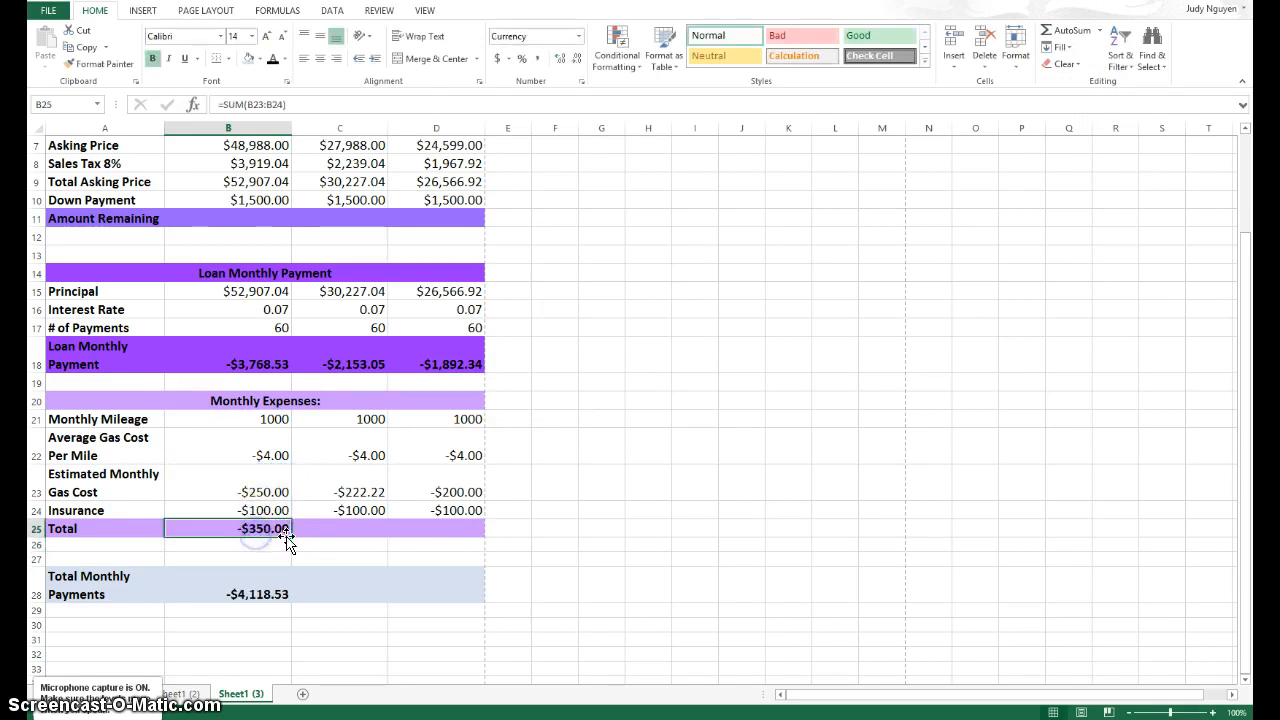
left_click_drag(290, 535, 440, 542)
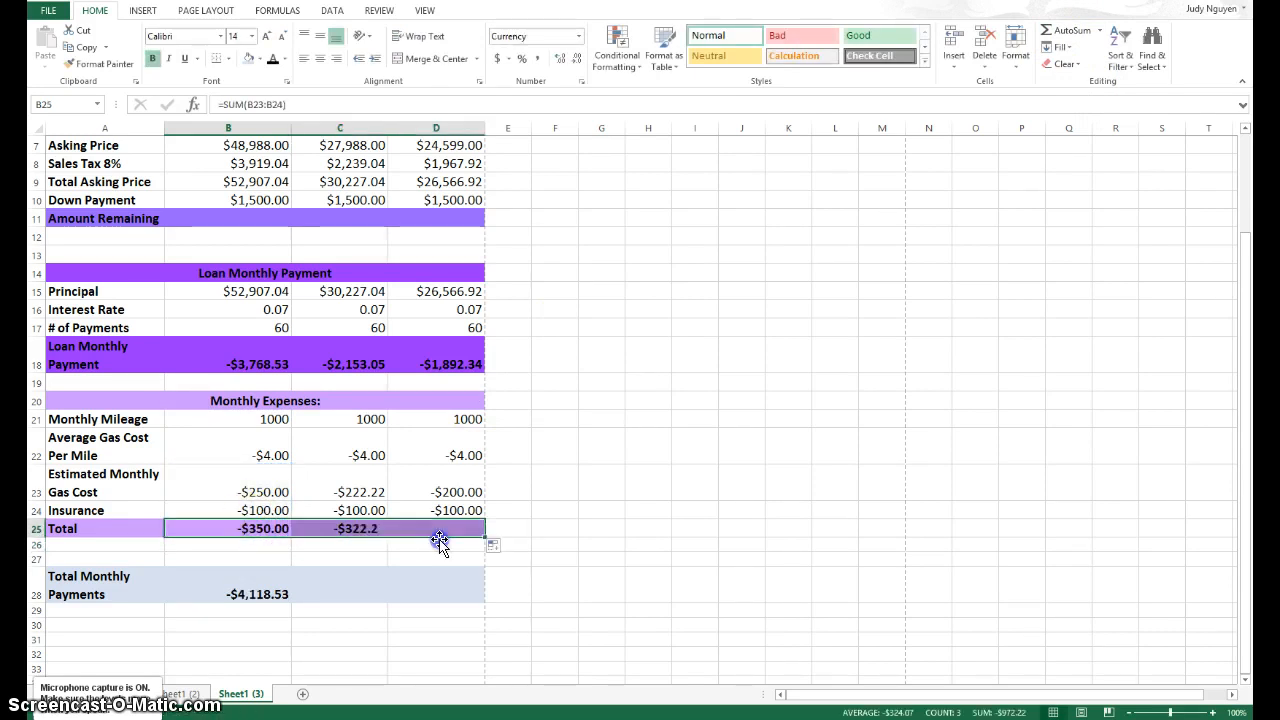
Step: Fill the Cadillac's Total Monthly Payments formula from B28 across to D28 for the other two cars
left_click(245, 592)
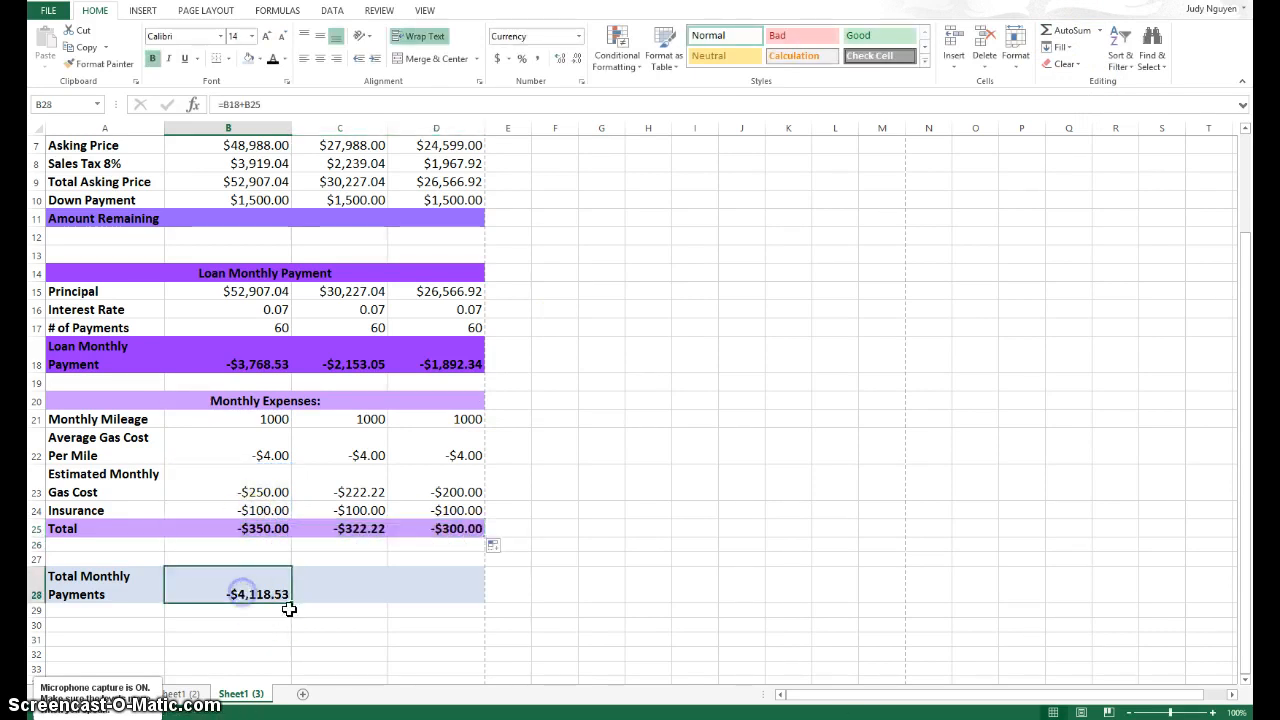
left_click_drag(292, 605, 446, 606)
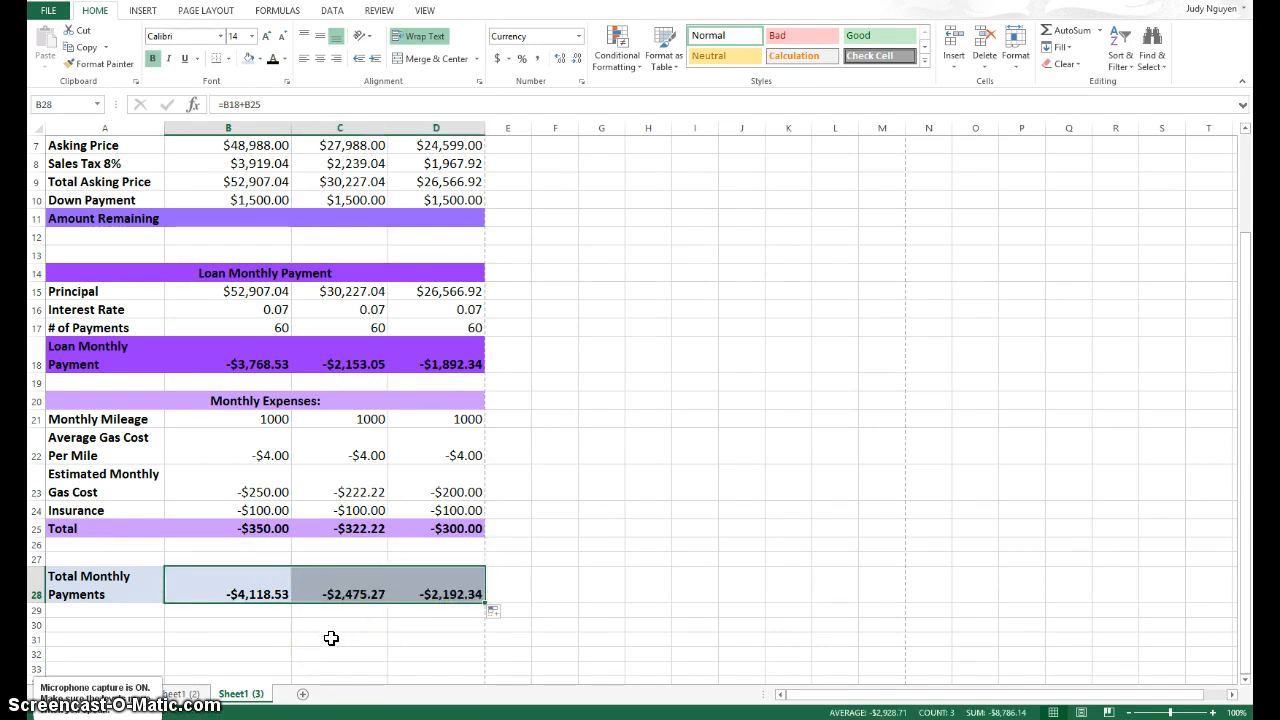
Step: Calculate the Cadillac's Amount Remaining in B11 with =B9-B10 and fill the formula across to D11
left_click(268, 222)
scroll(268, 222, "up", 2)
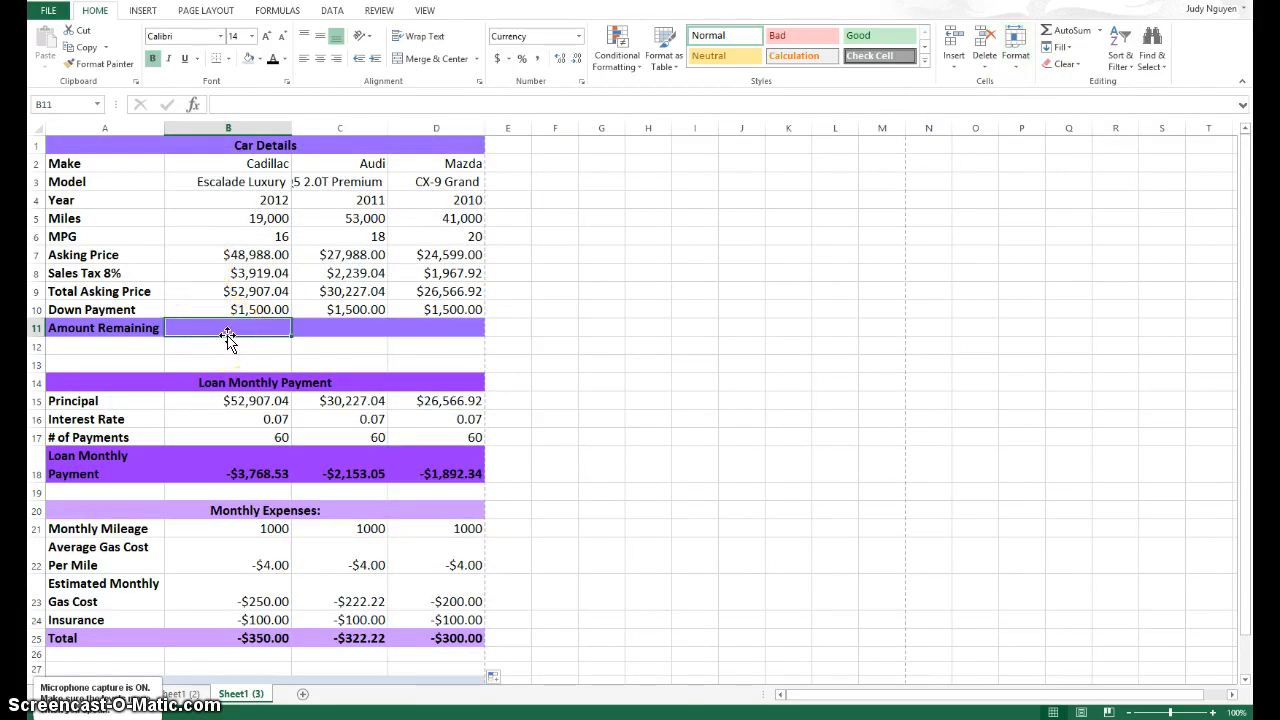
left_click(1101, 31)
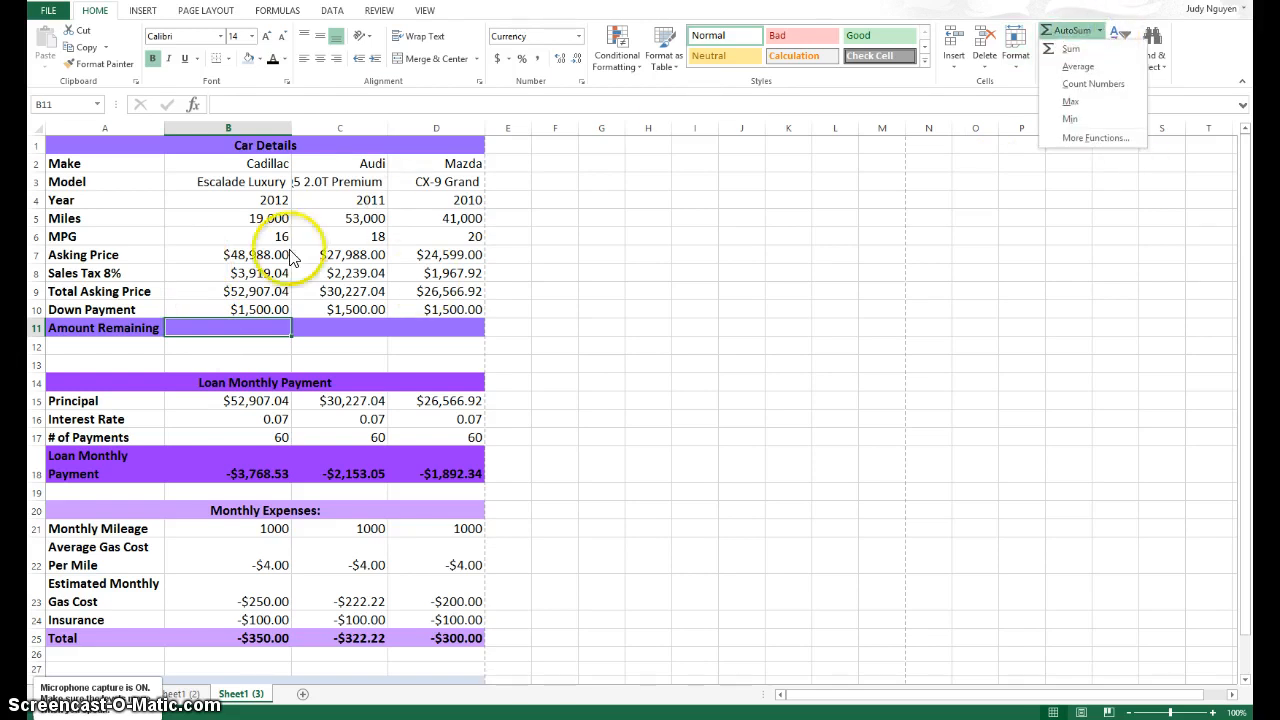
left_click(221, 328)
type("=")
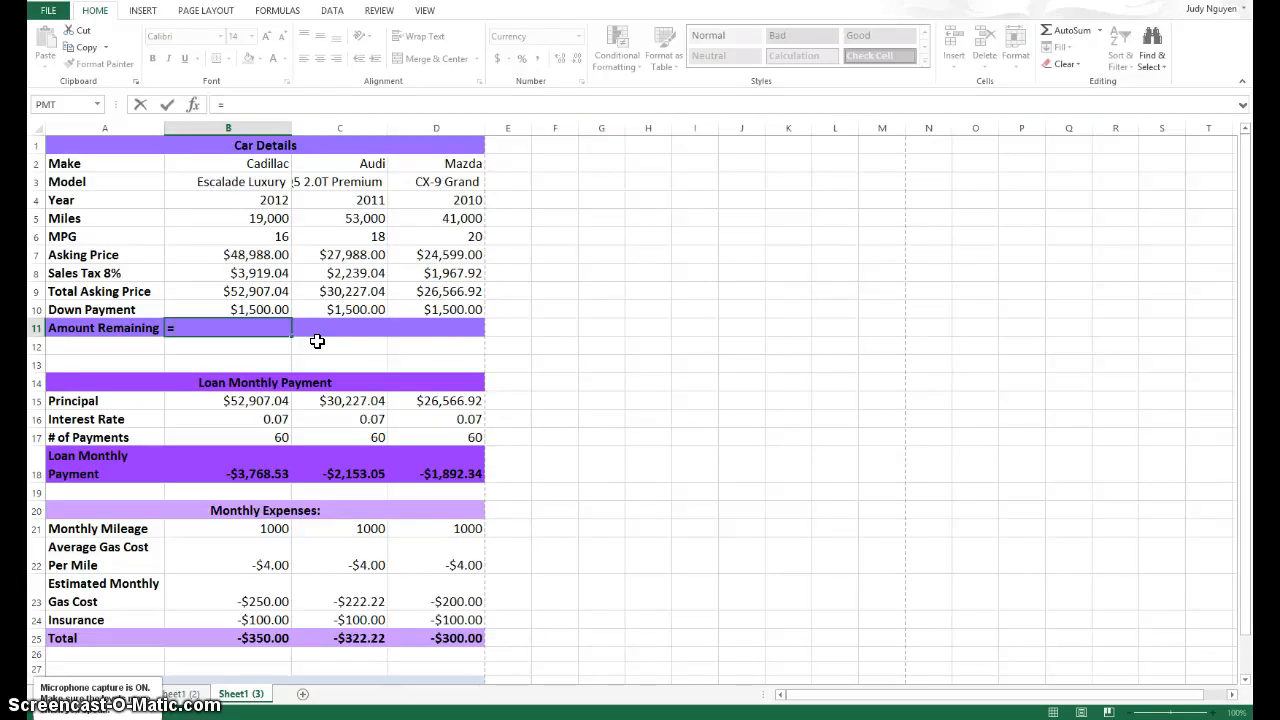
left_click(236, 292)
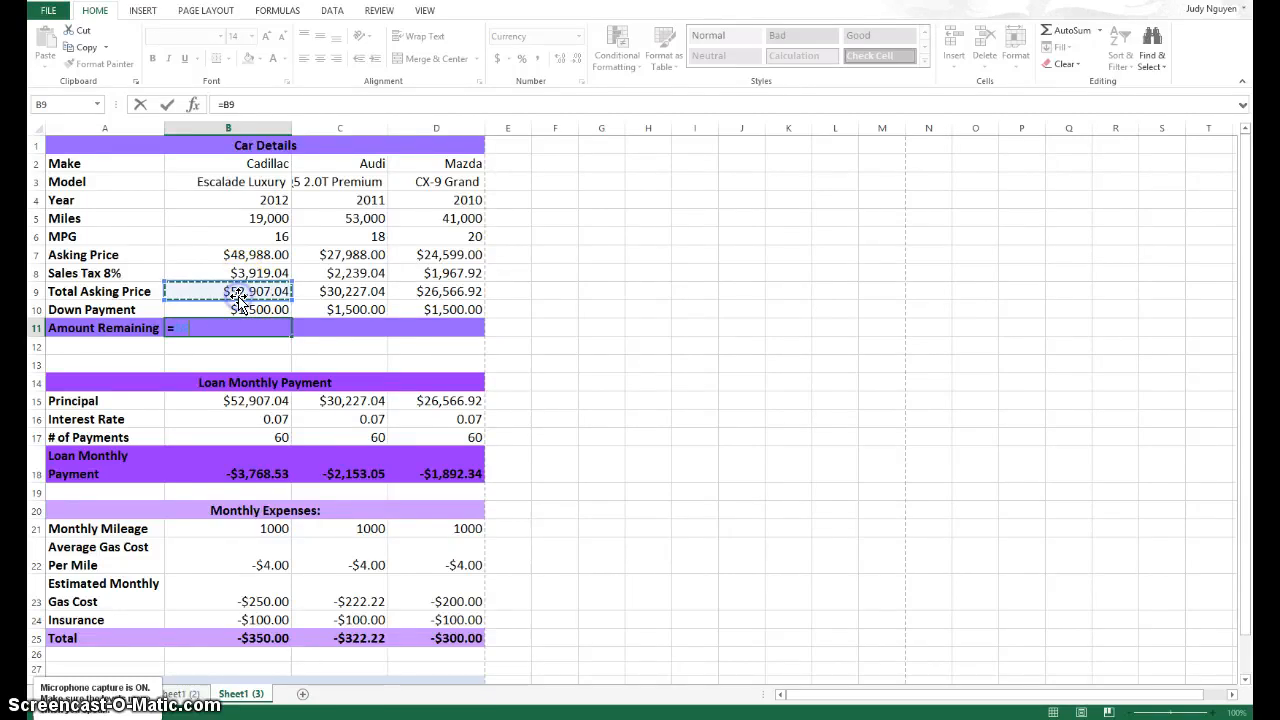
type("-")
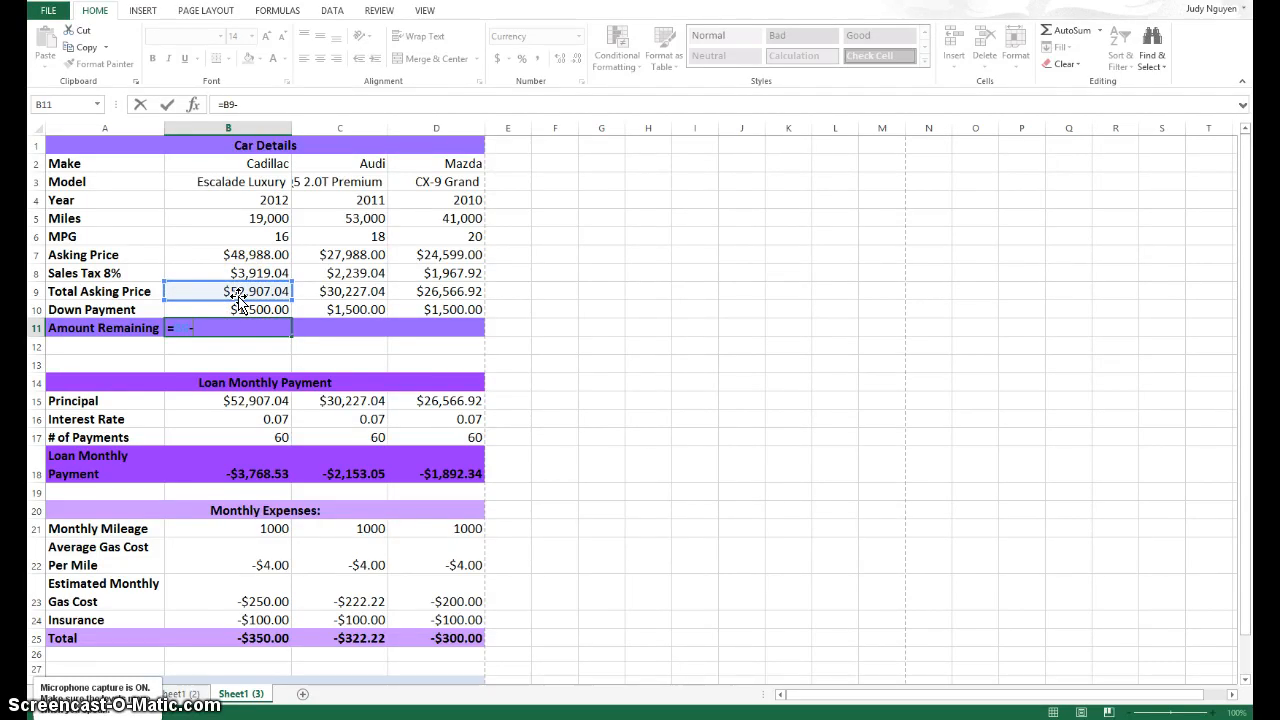
left_click(243, 311)
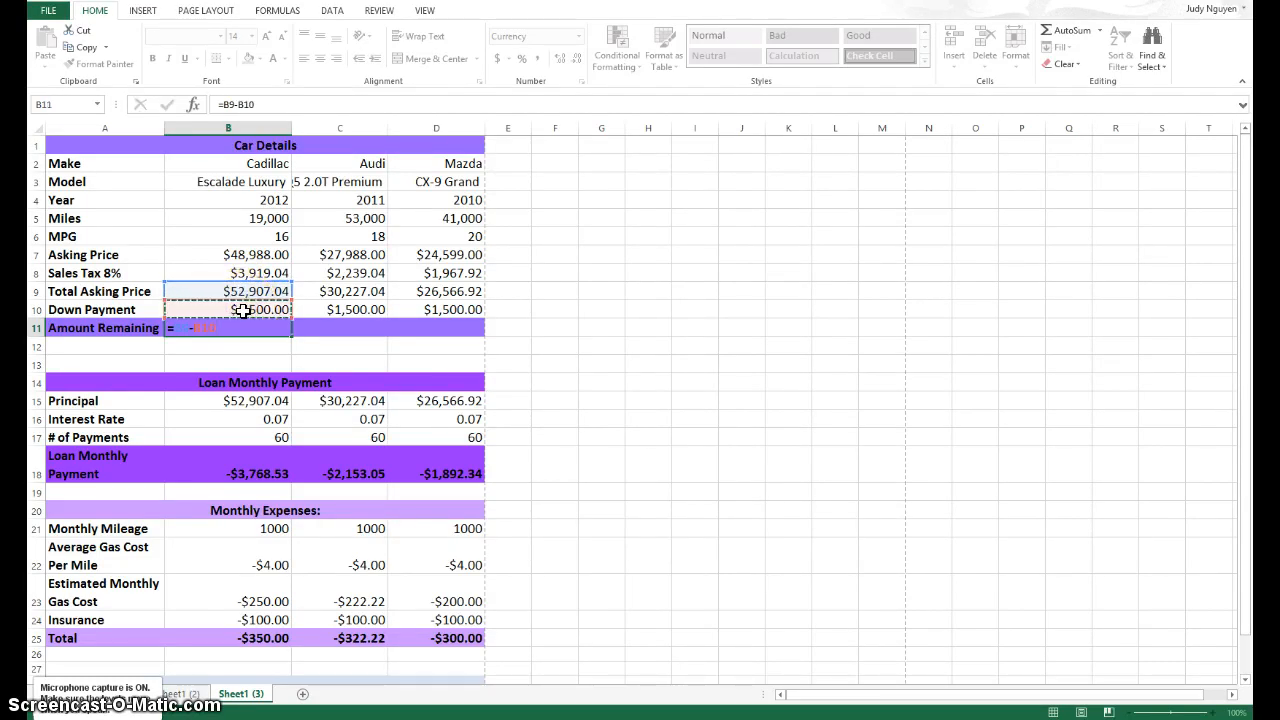
key("Return")
left_click(243, 329)
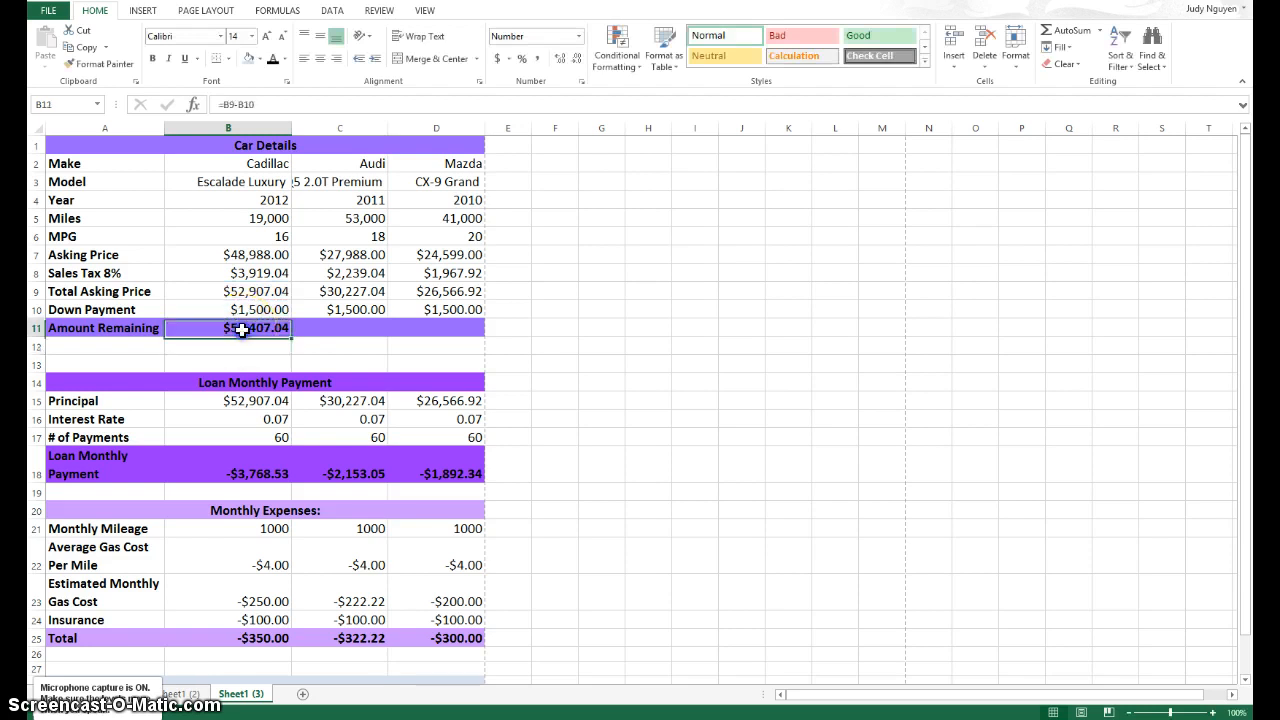
left_click_drag(291, 337, 461, 342)
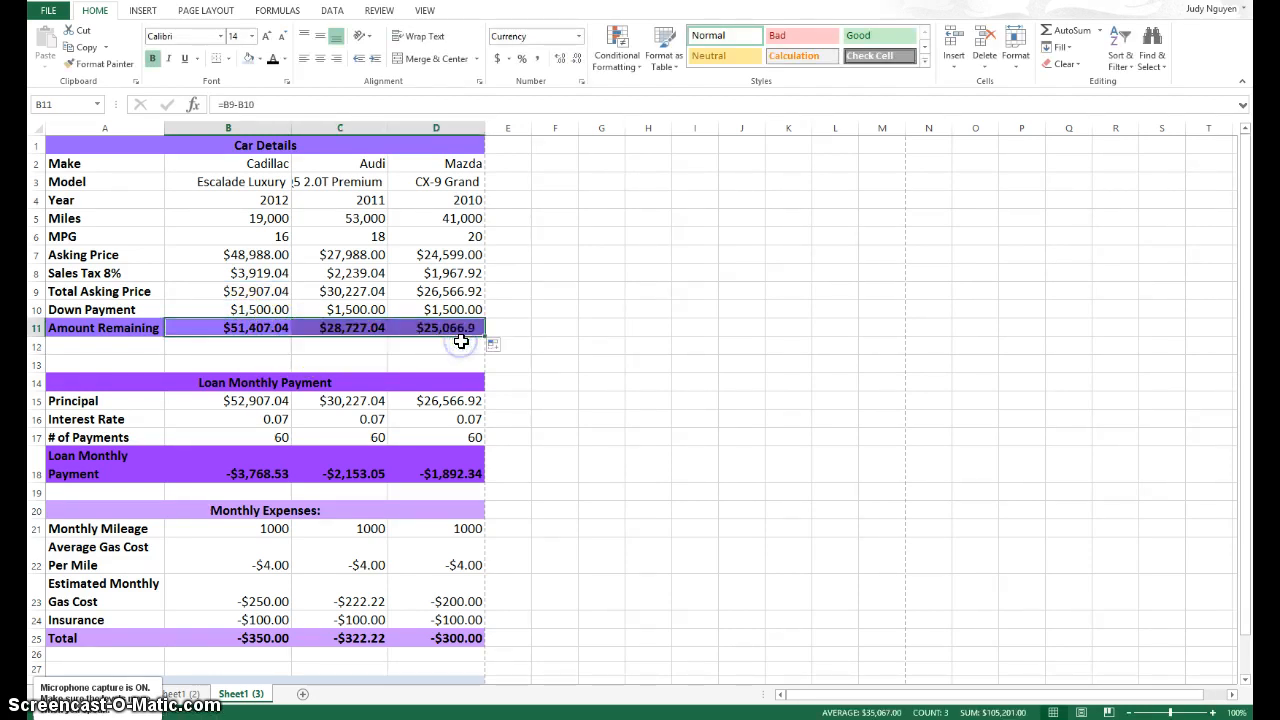
Step: Change the Cadillac's Principal in B15 to =B11 and fill the formula across to D15
left_click(230, 400)
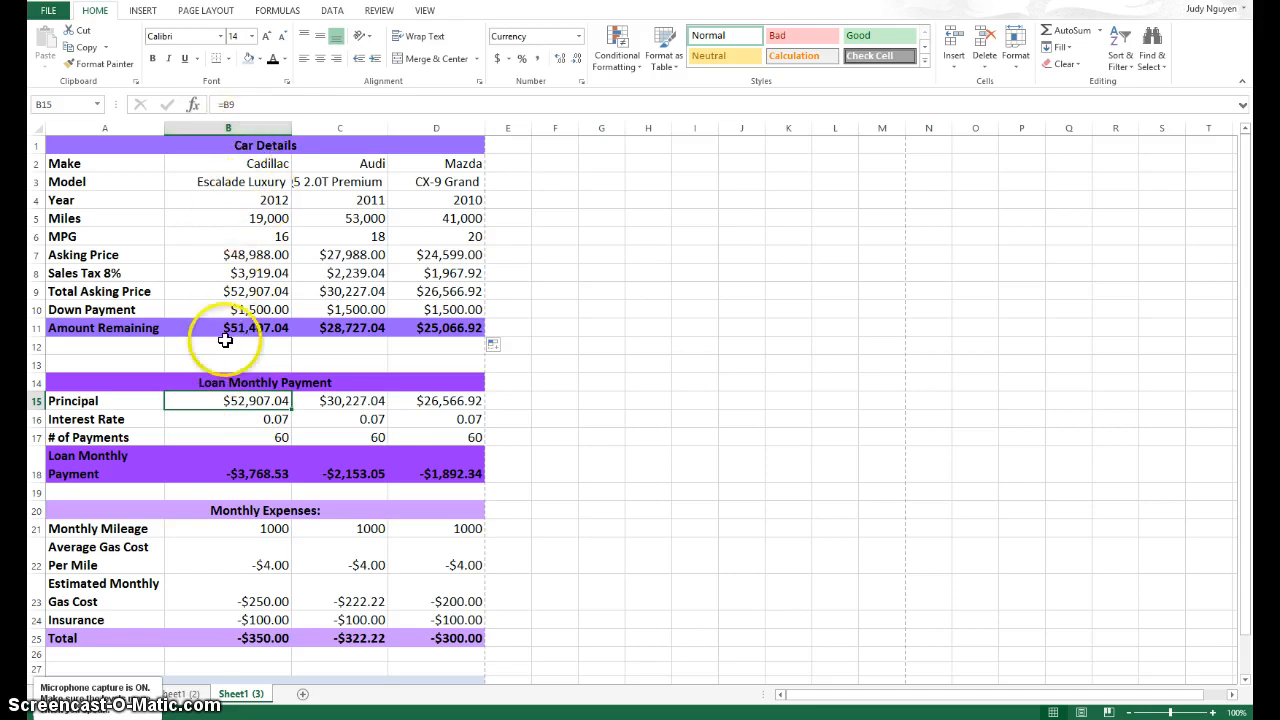
left_click(229, 104)
type("11")
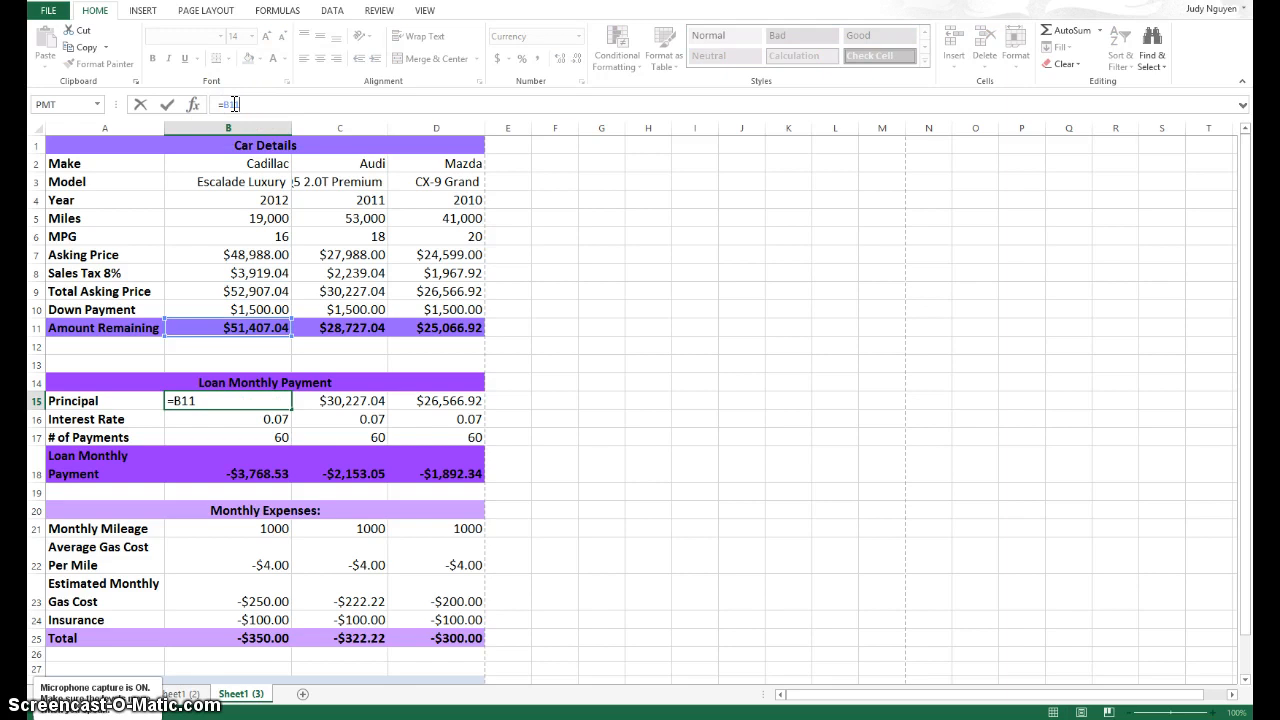
key("Return")
left_click(229, 400)
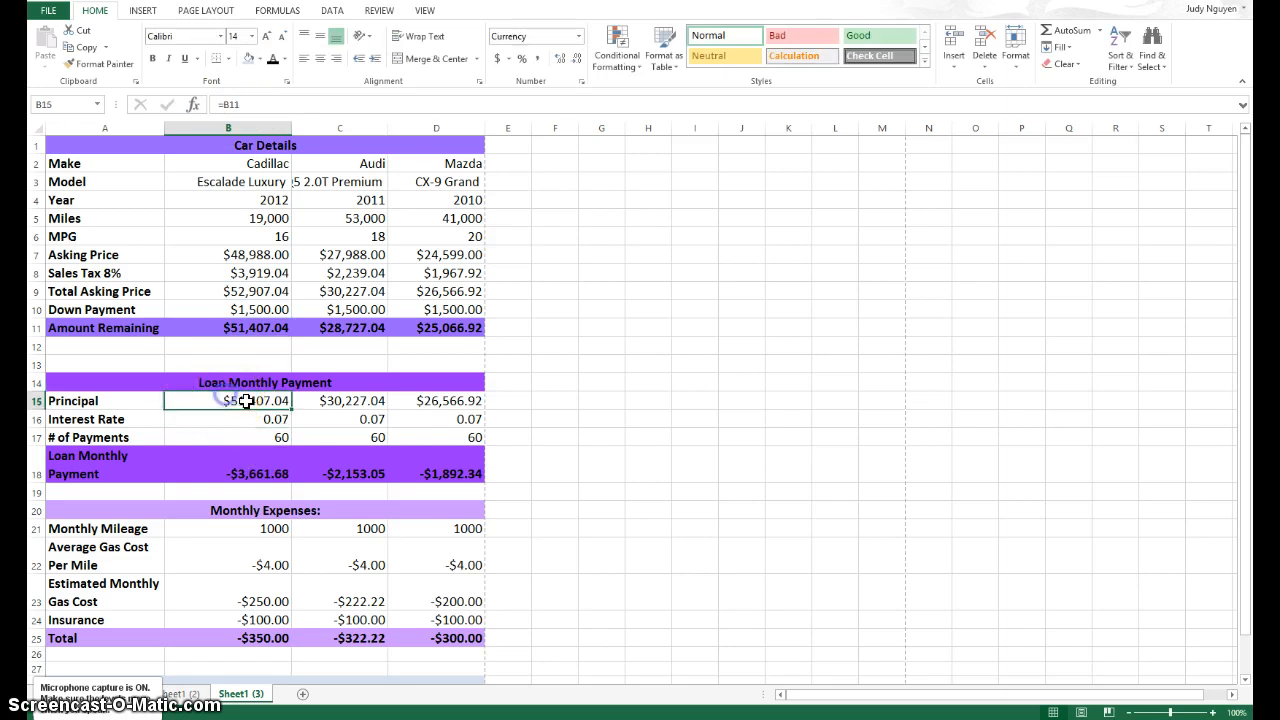
left_click_drag(290, 408, 441, 410)
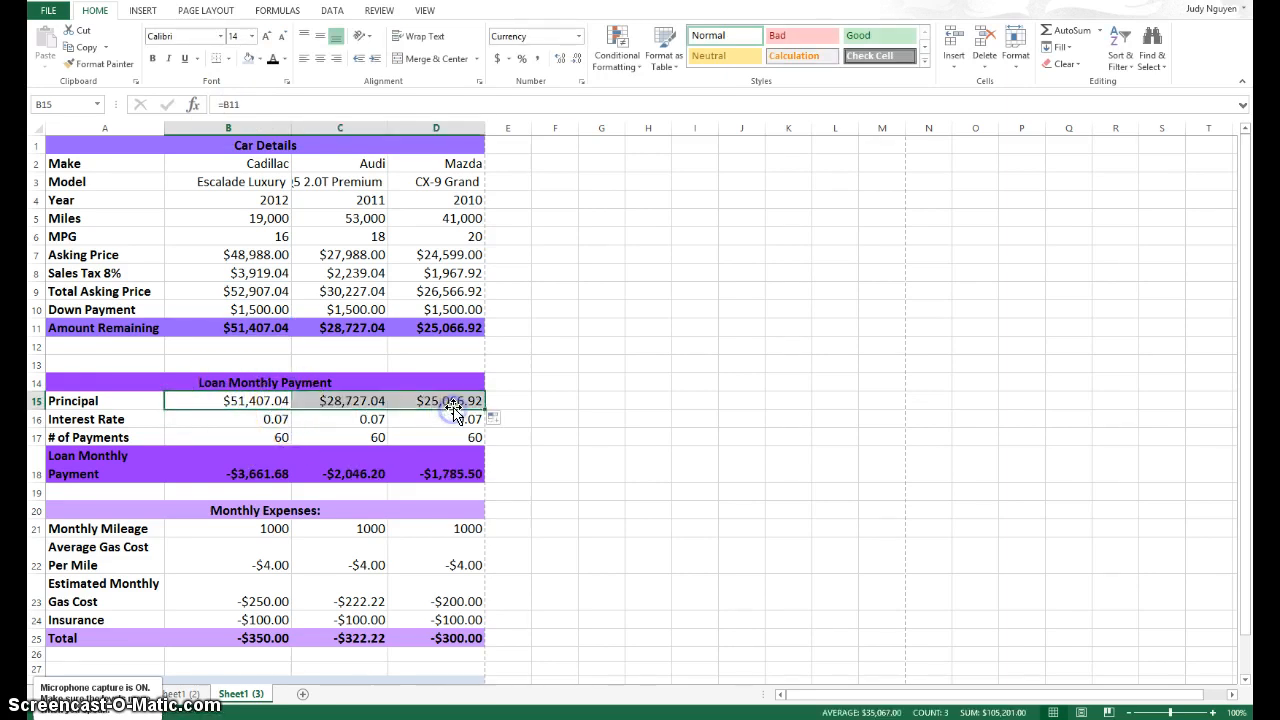
Step: Check the Loan Monthly Payment of each car in row 18 and the Total Monthly Payments in row 28
left_click(264, 466)
left_click(358, 474)
left_click(457, 474)
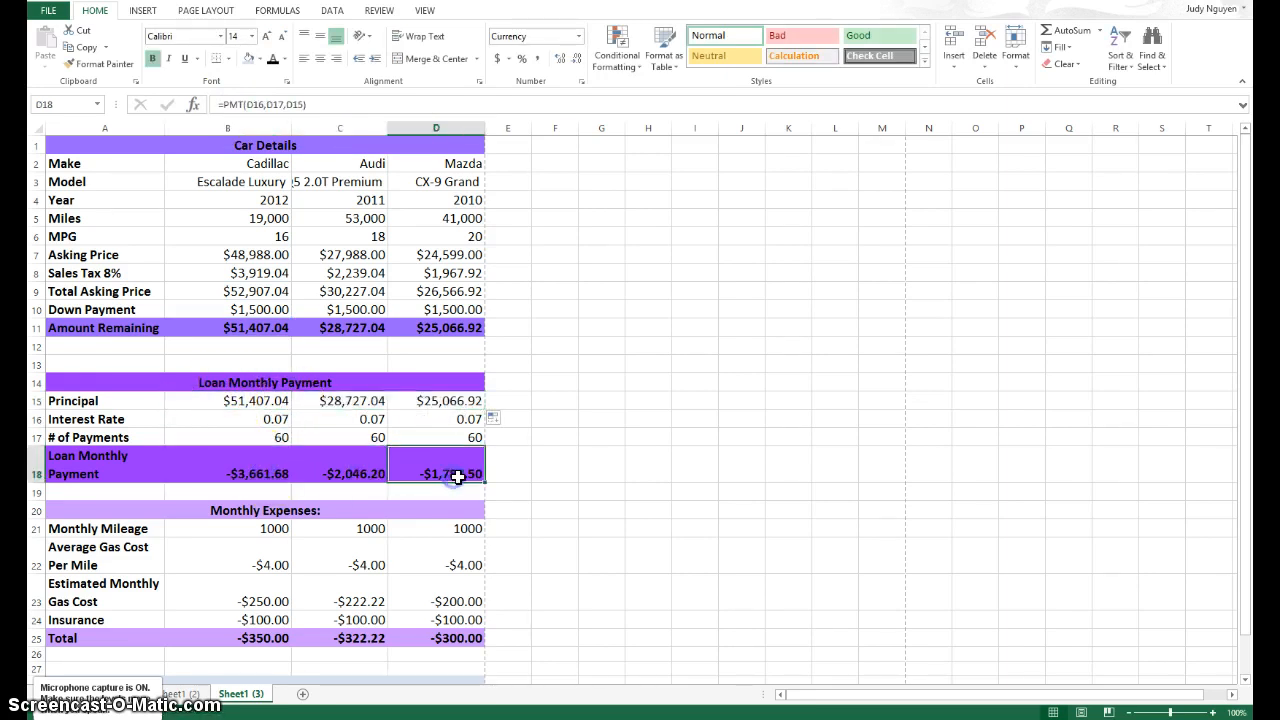
scroll(400, 500, "down", 1)
scroll(338, 597, "down", 4)
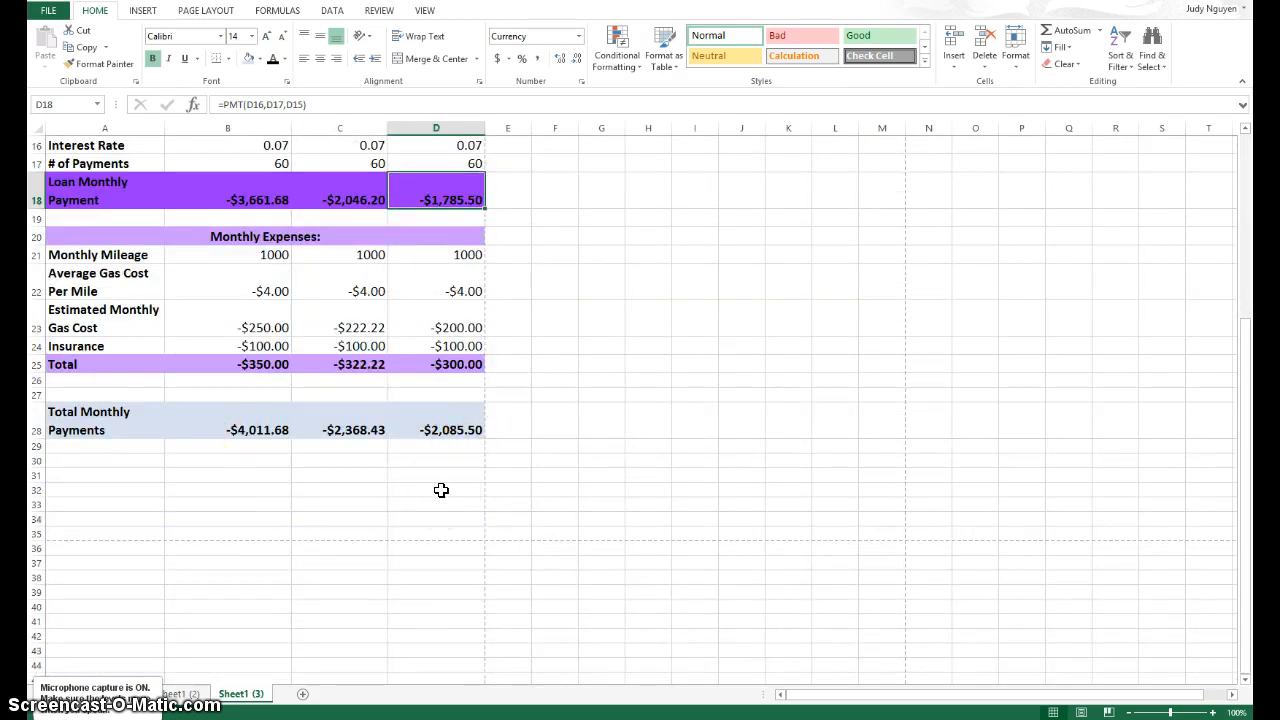
scroll(441, 490, "up", 5)
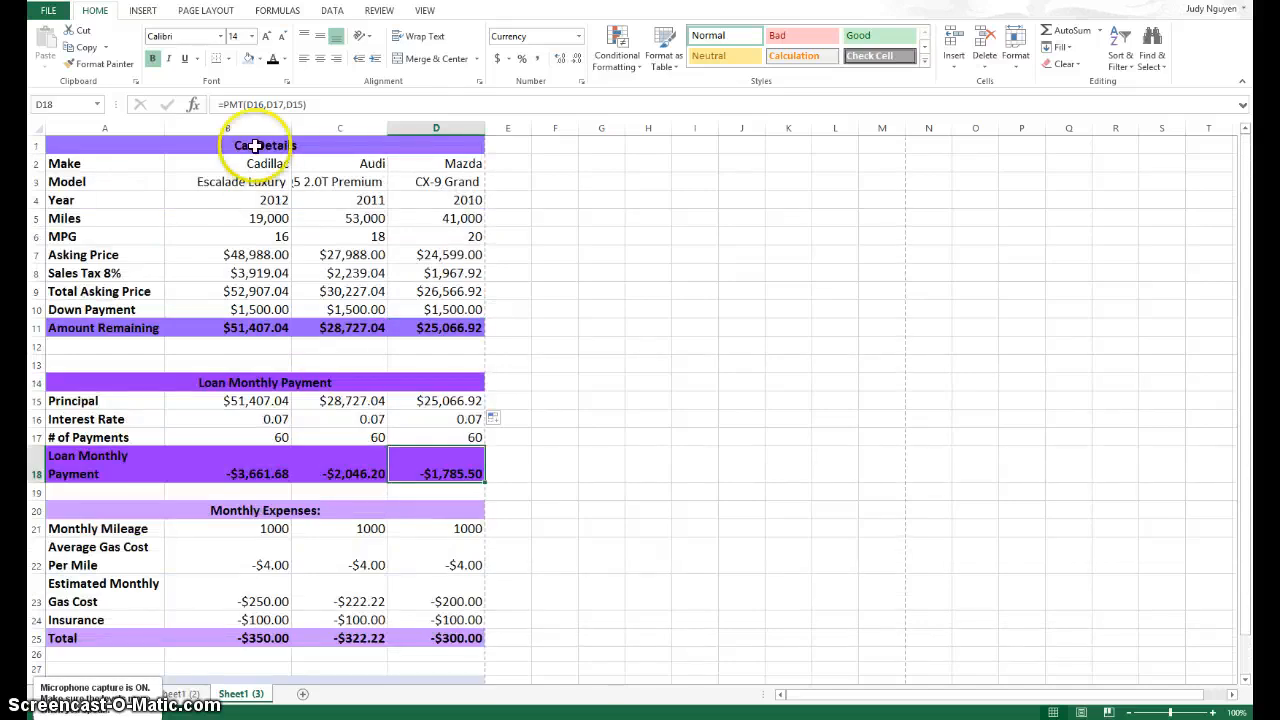
Step: Review the Cadillac's Asking Price, Sales Tax, Total Asking Price, Down Payment and Amount Remaining entries in B7 through B11
left_click(251, 258)
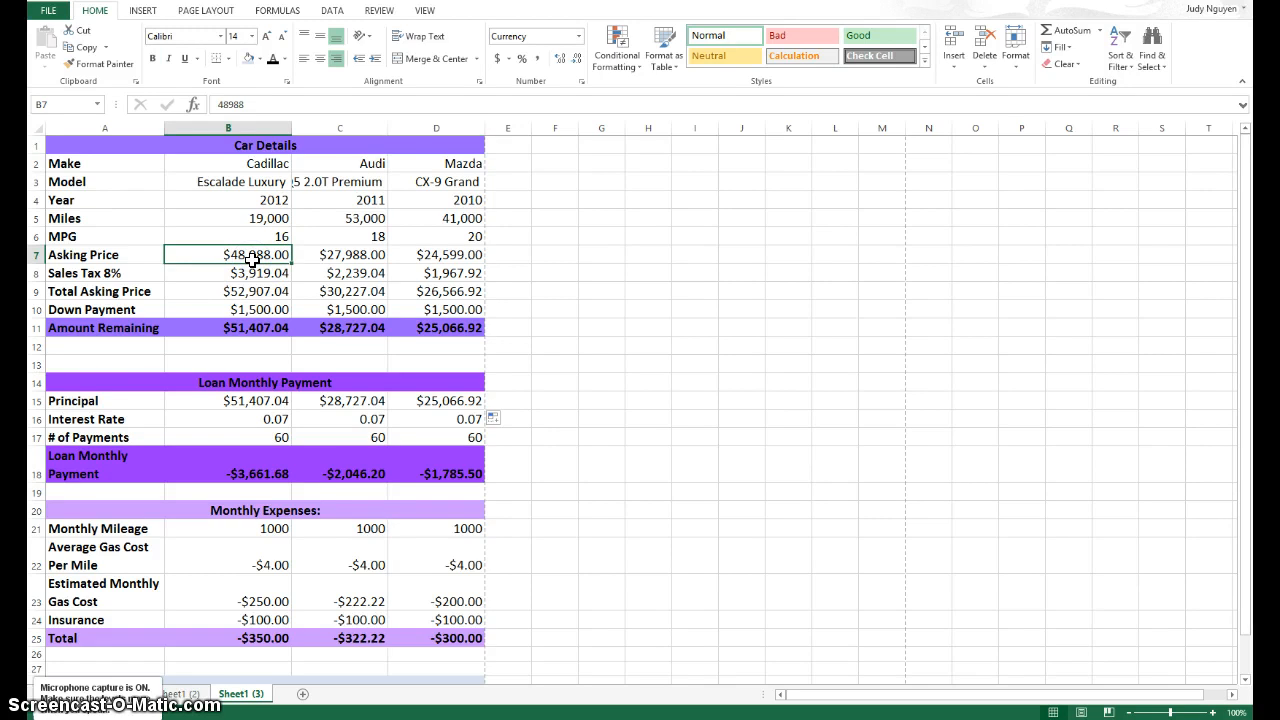
left_click(251, 276)
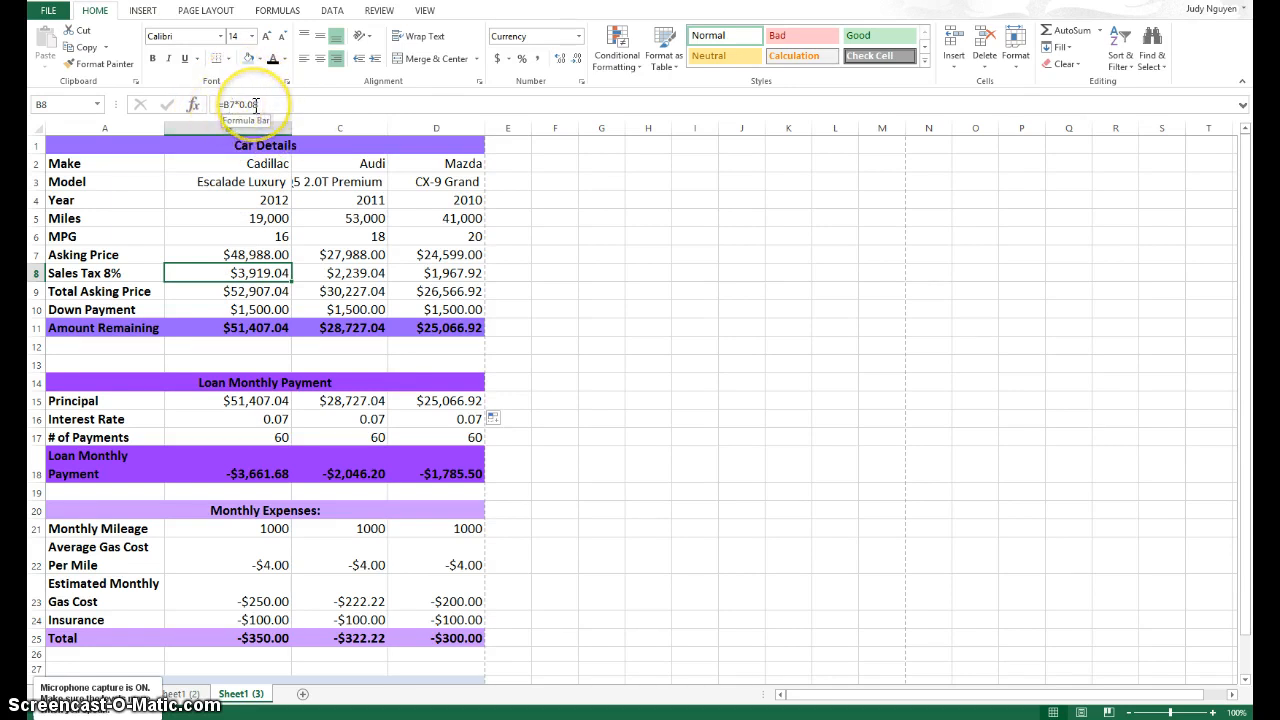
left_click(240, 291)
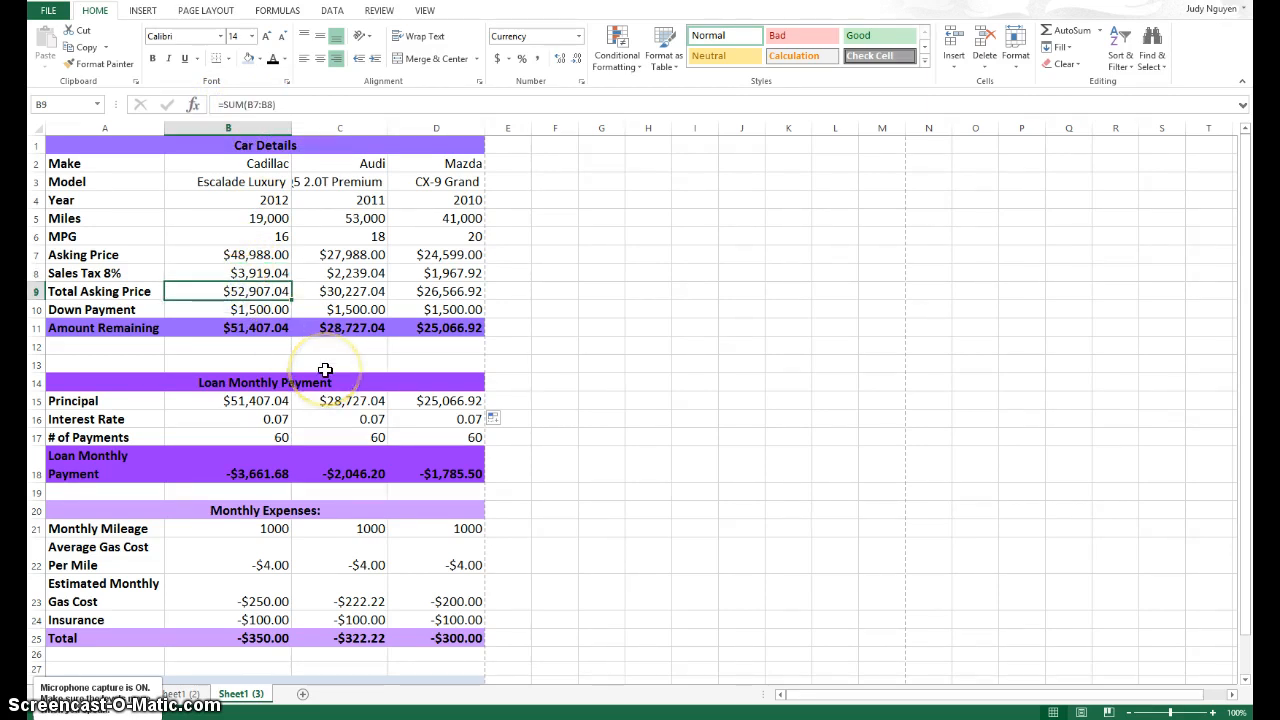
left_click(269, 309)
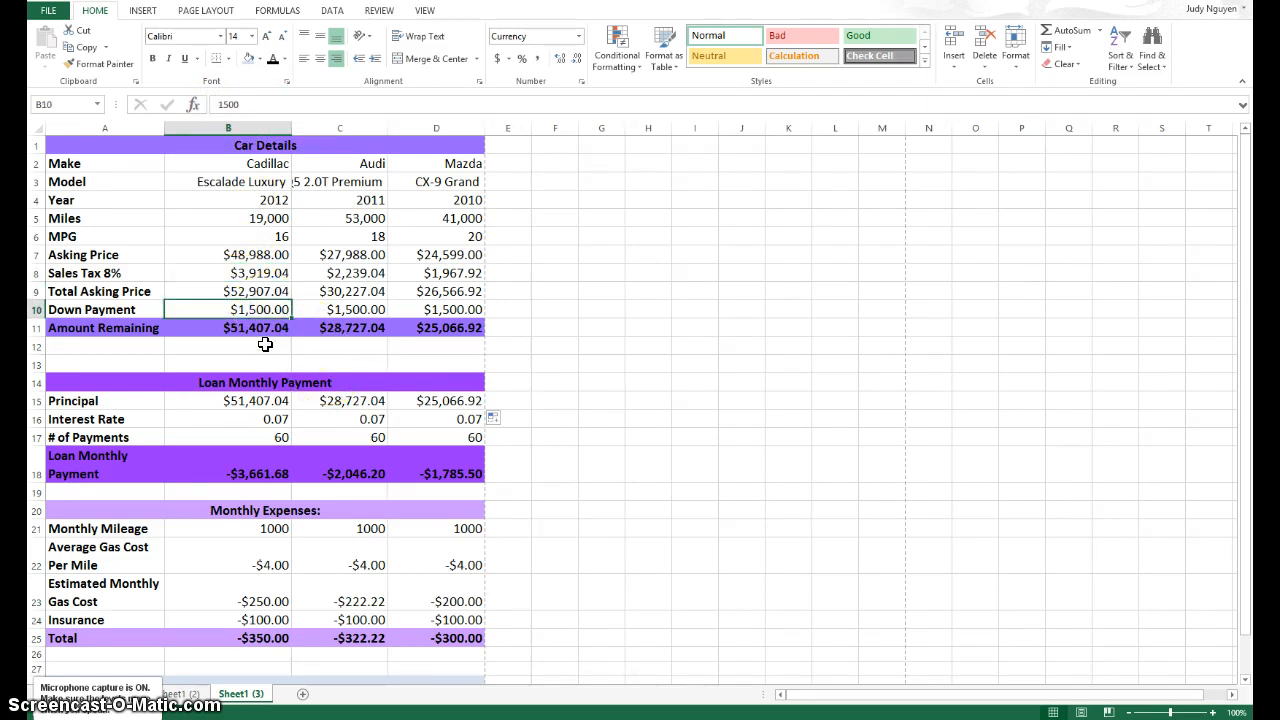
left_click(258, 328)
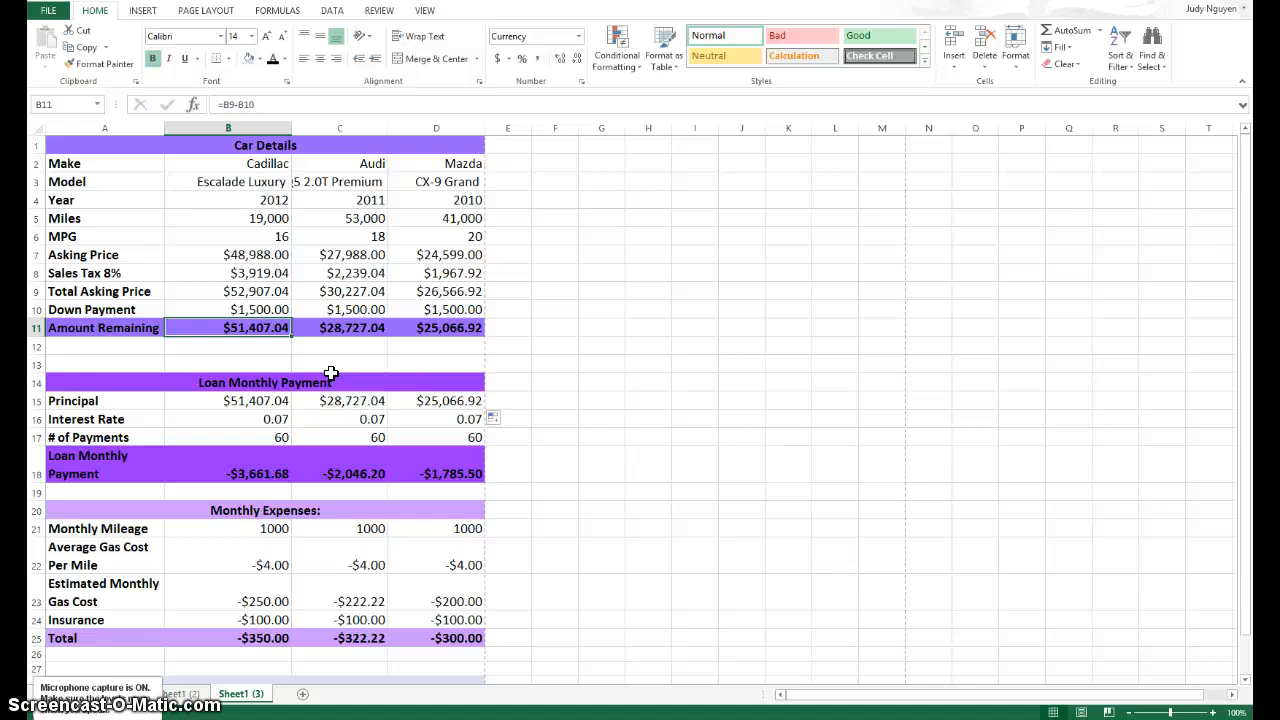
Step: Review the Cadillac's Principal in B15 against B11, along with its Interest Rate and # of Payments in B16 and B17
left_click(258, 417)
left_click(255, 328)
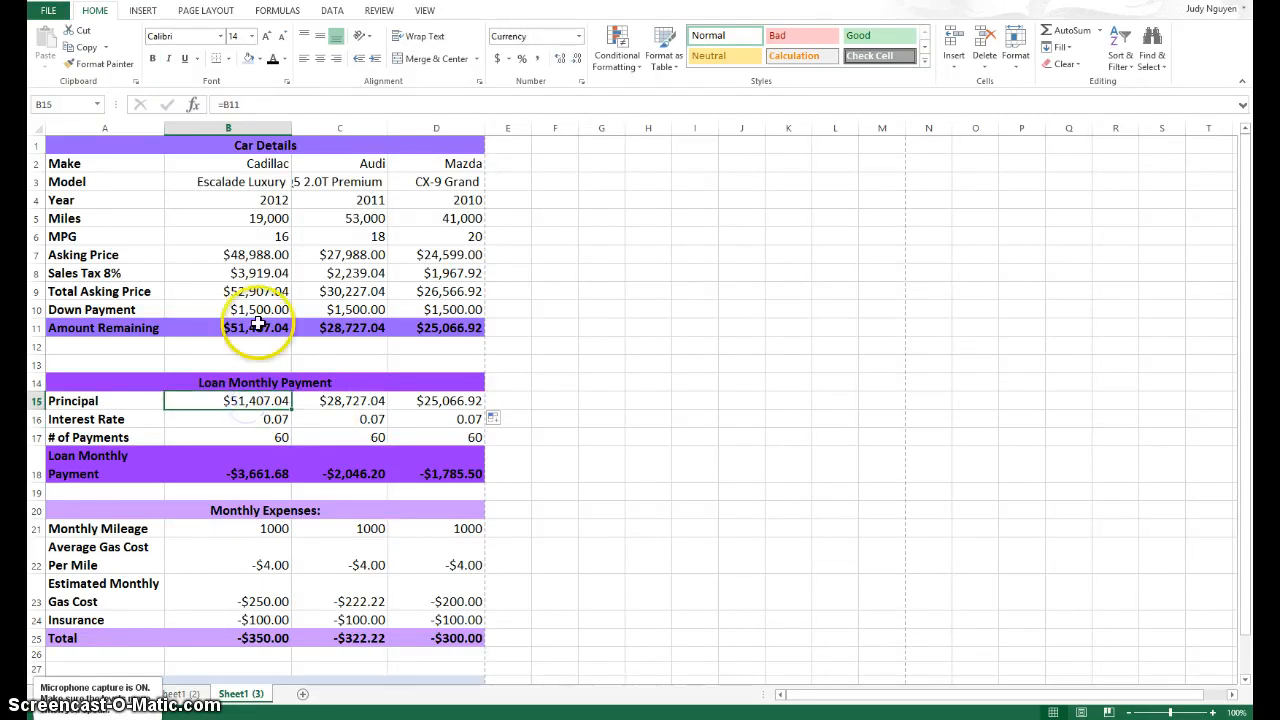
left_click(238, 401)
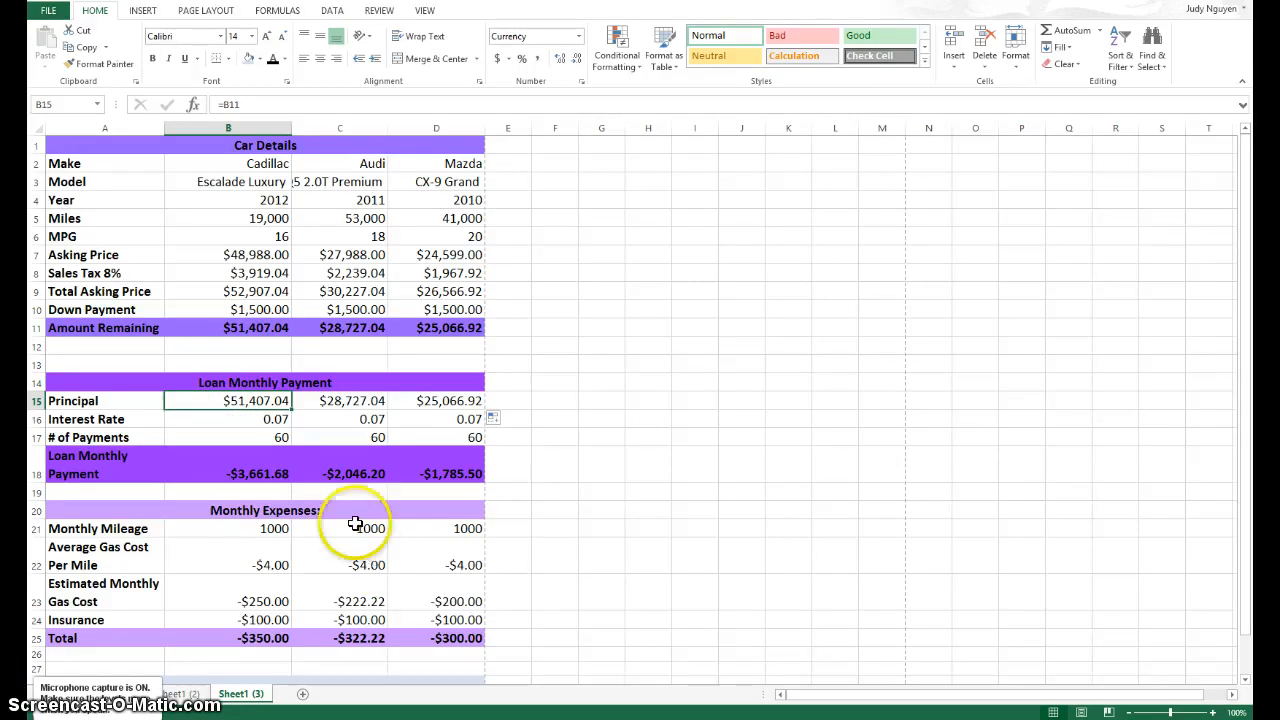
left_click(240, 420)
left_click(236, 428)
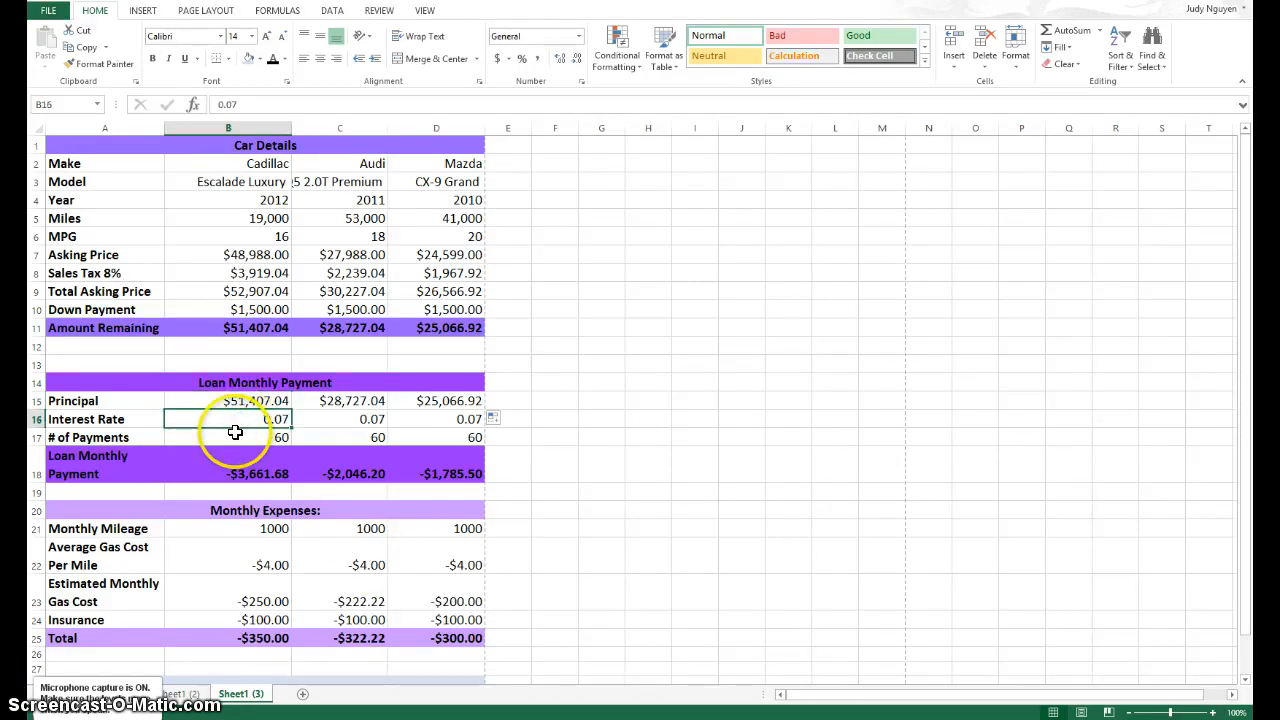
left_click(236, 432)
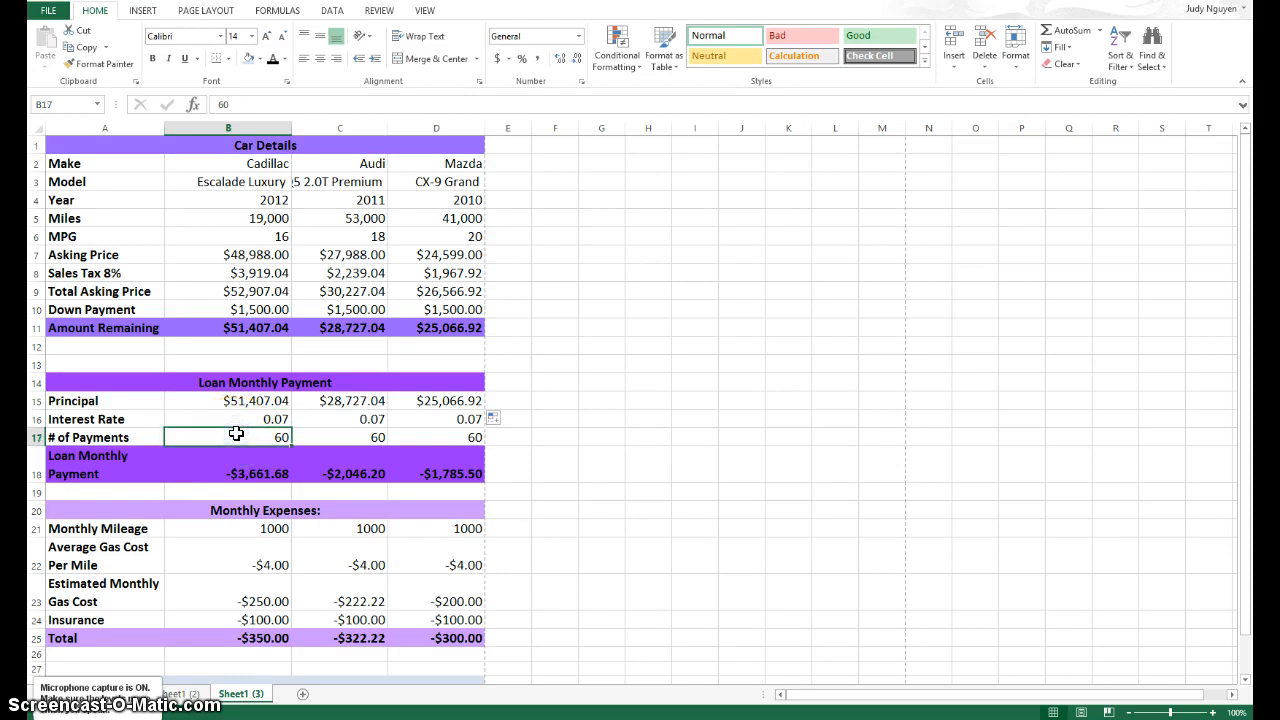
left_click(240, 420)
left_click(245, 437)
Step: Inspect the Rate, Nper and Pv arguments of the Cadillac's PMT function in B18 and close the arguments without changes
scroll(288, 460, "down", 2)
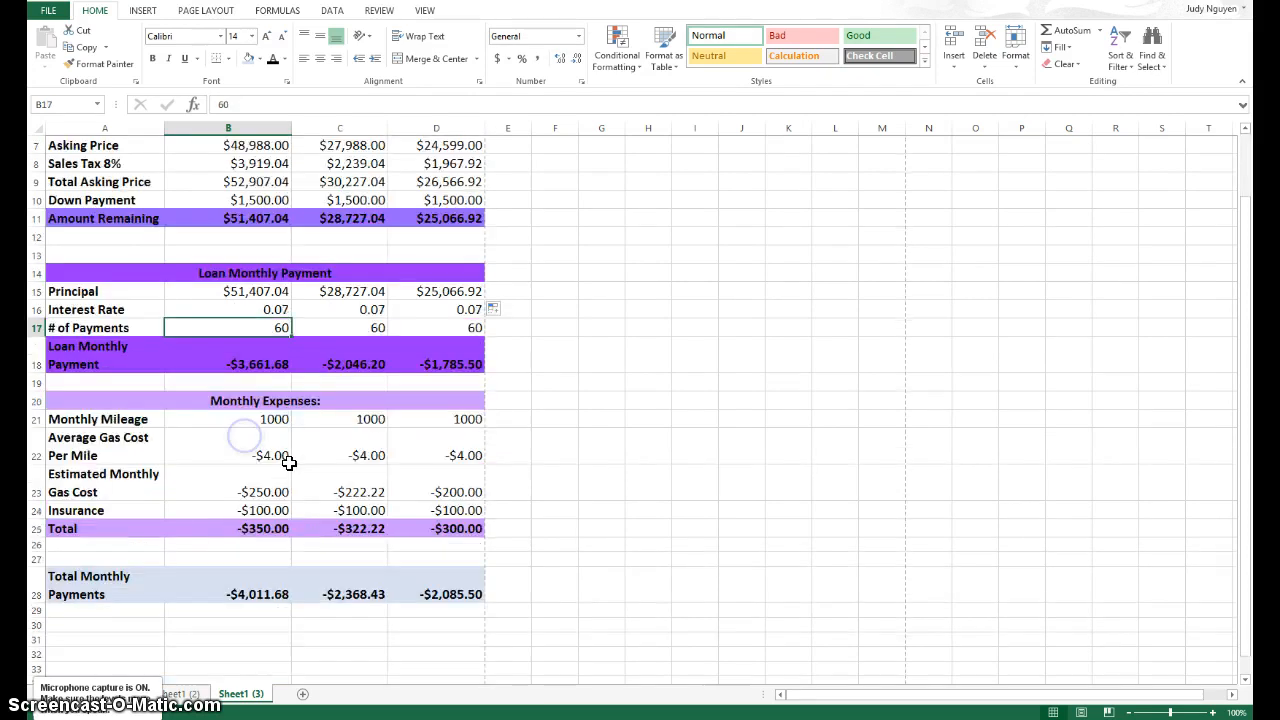
left_click(265, 360)
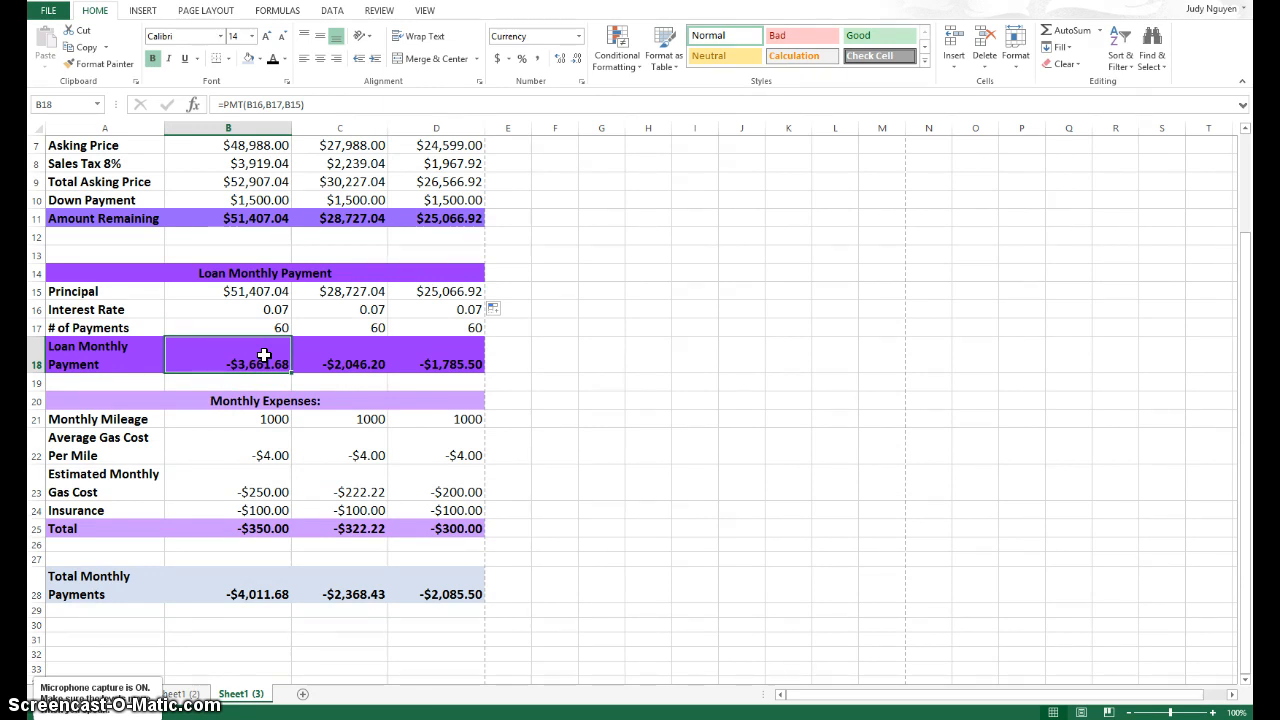
left_click(1099, 30)
left_click(1093, 139)
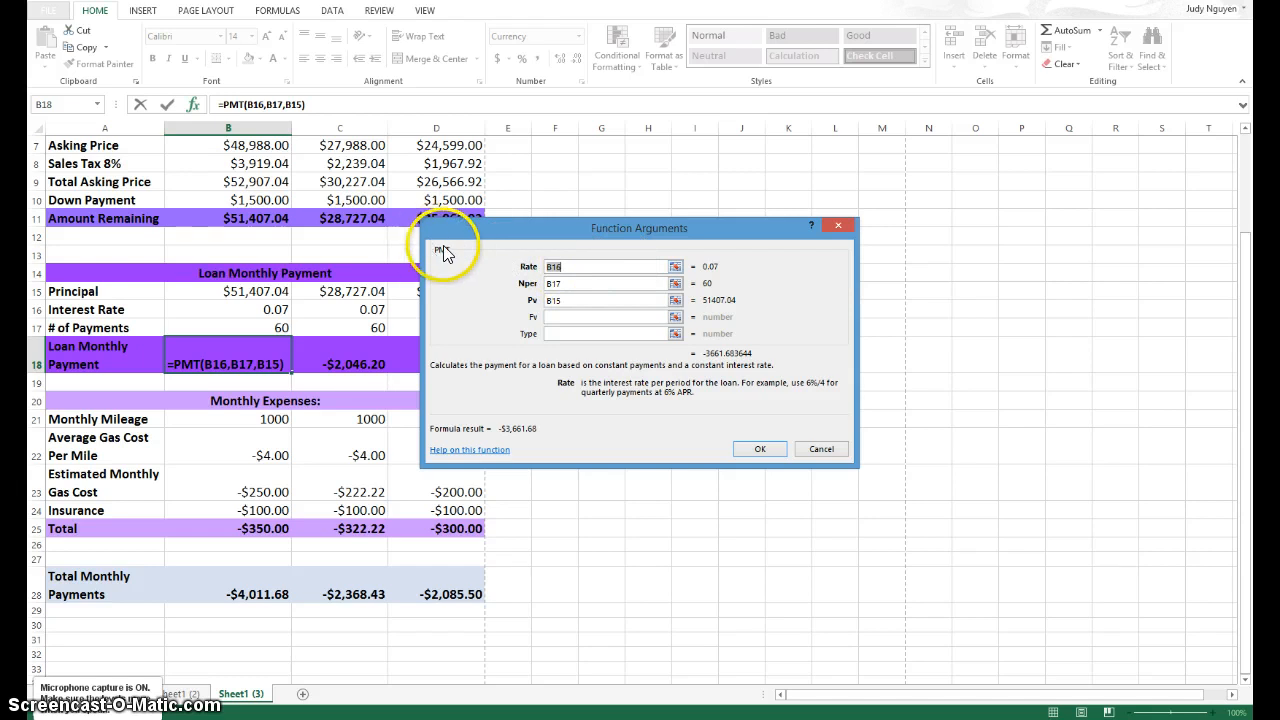
left_click(568, 267)
left_click(571, 283)
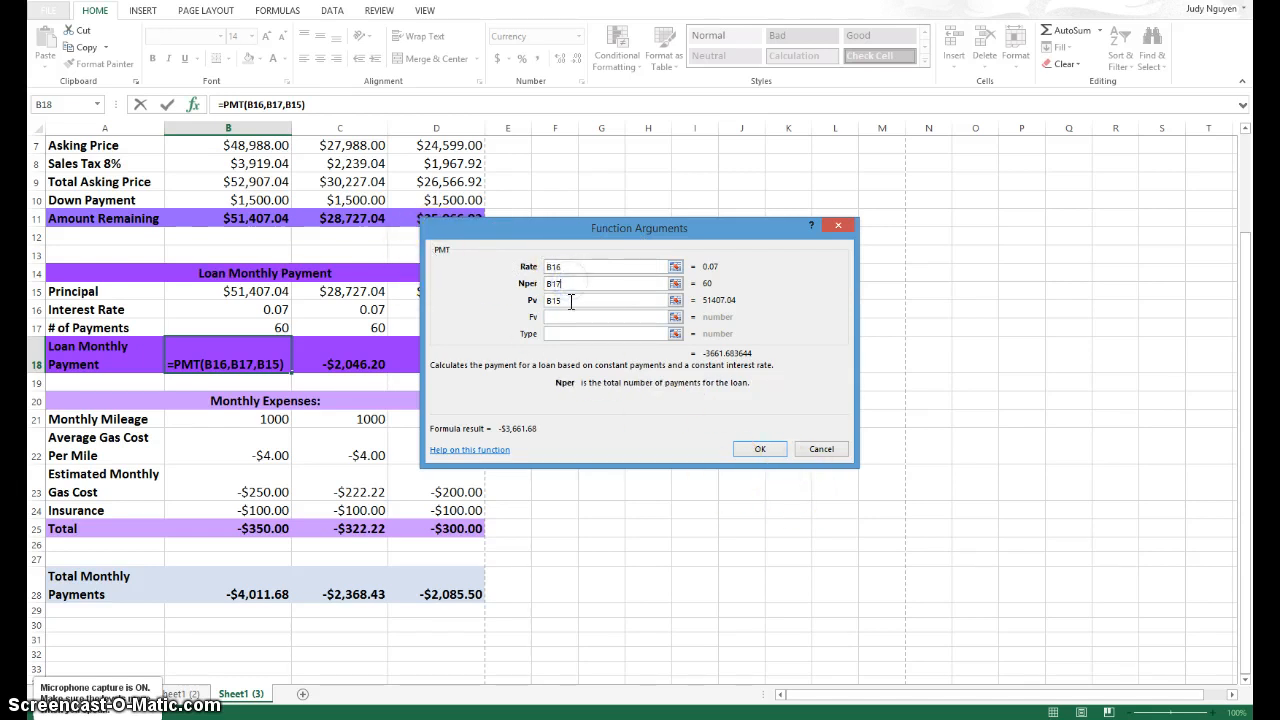
left_click(571, 300)
left_click(761, 449)
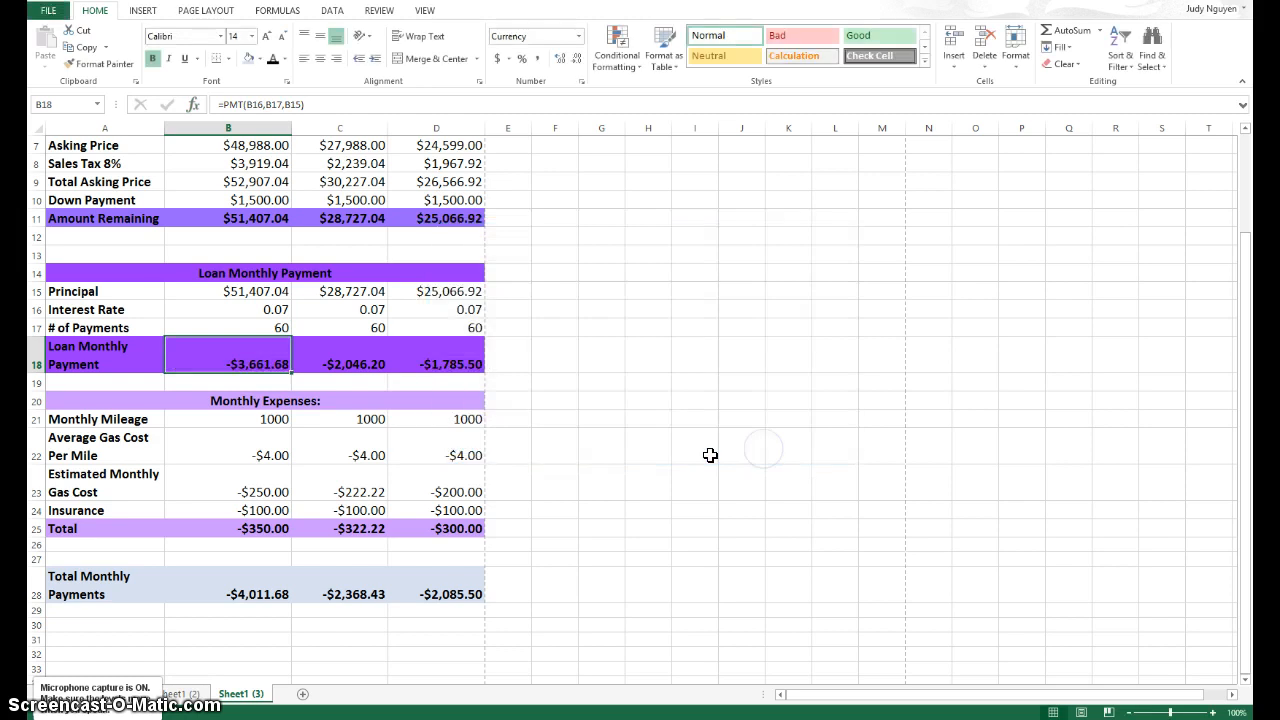
Step: Review the Cadillac's Monthly Mileage and Average Gas Cost Per Mile in B21 and B22, and the Estimated Monthly Gas Cost formula in B23
scroll(700, 452, "down", 1)
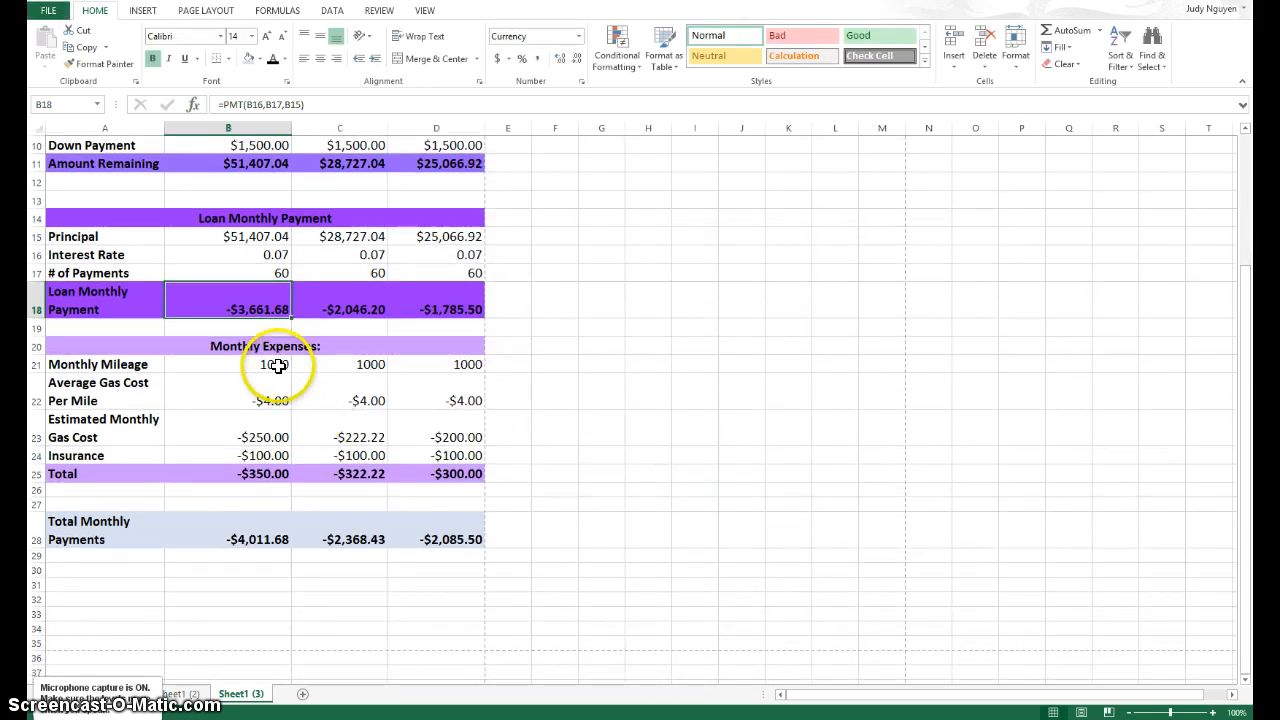
left_click(277, 366)
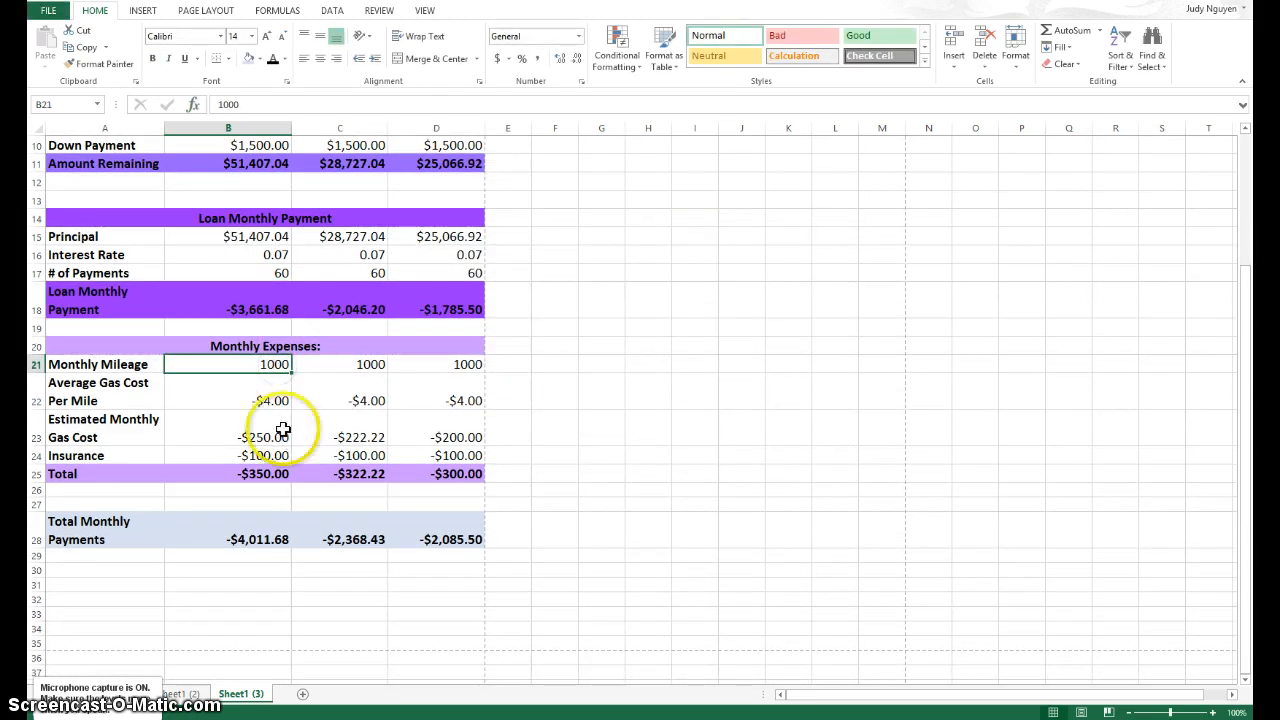
left_click(277, 398)
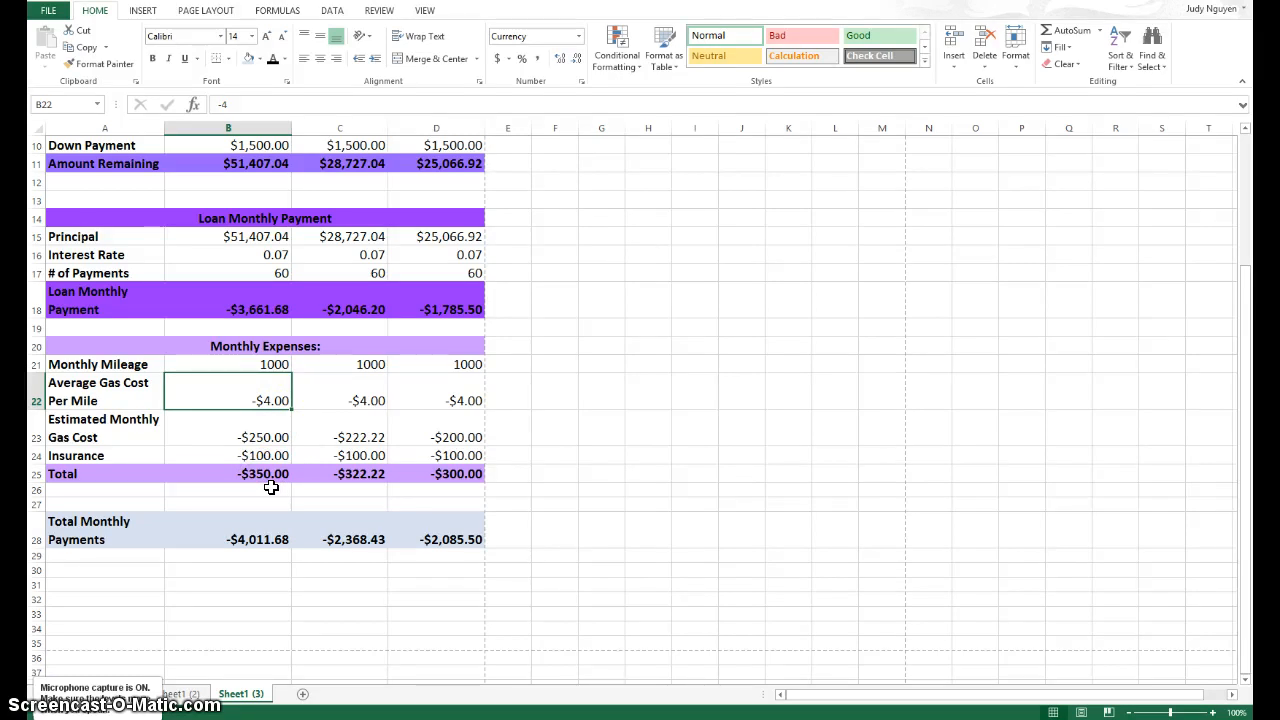
left_click(262, 414)
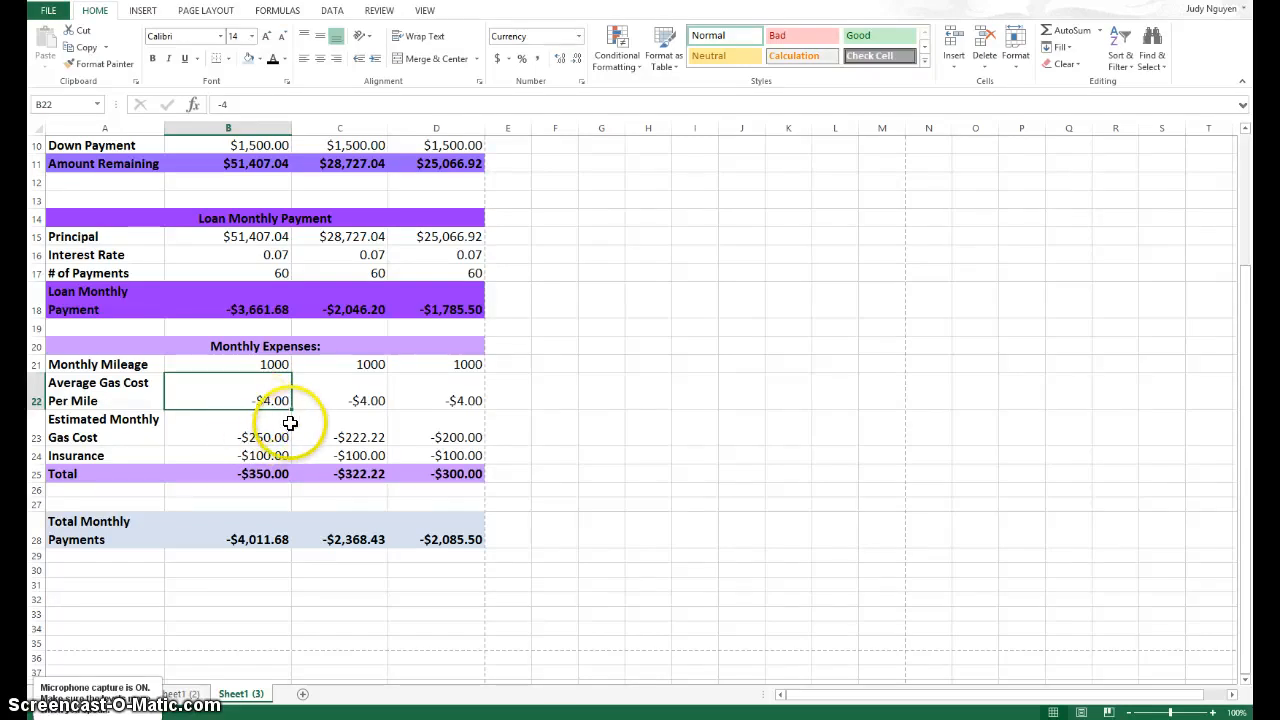
left_click(277, 393)
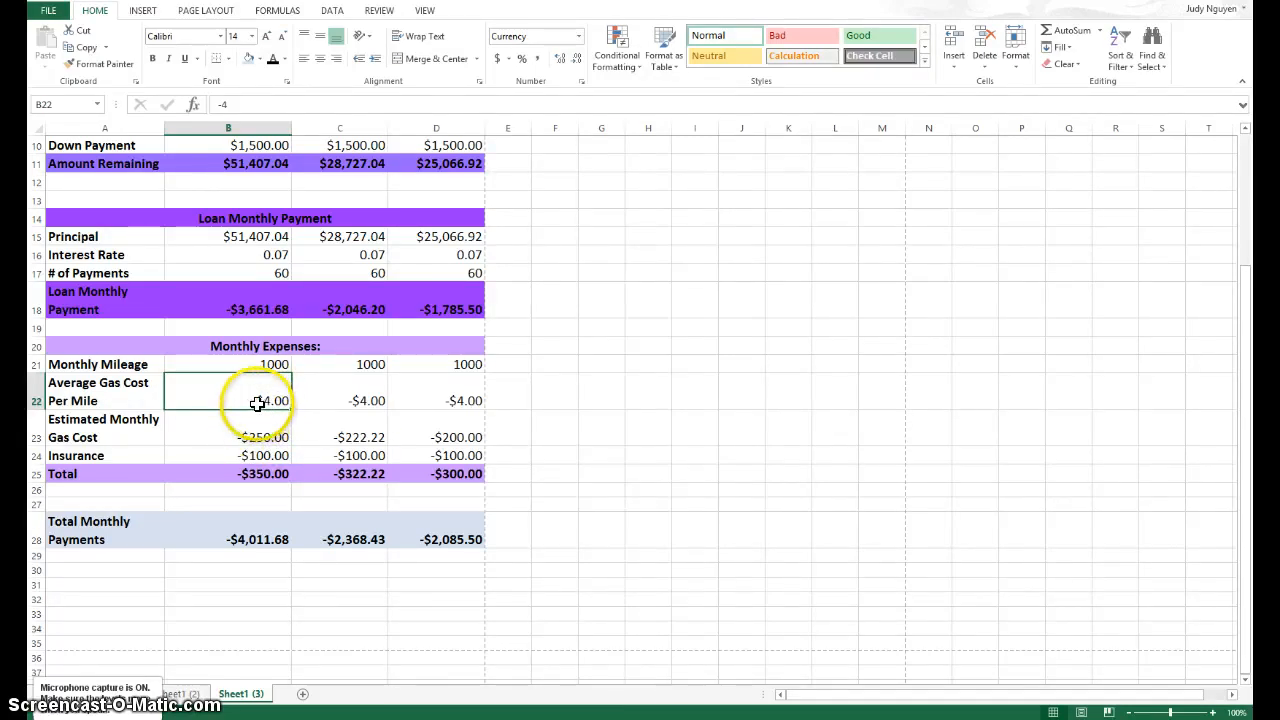
left_click(248, 433)
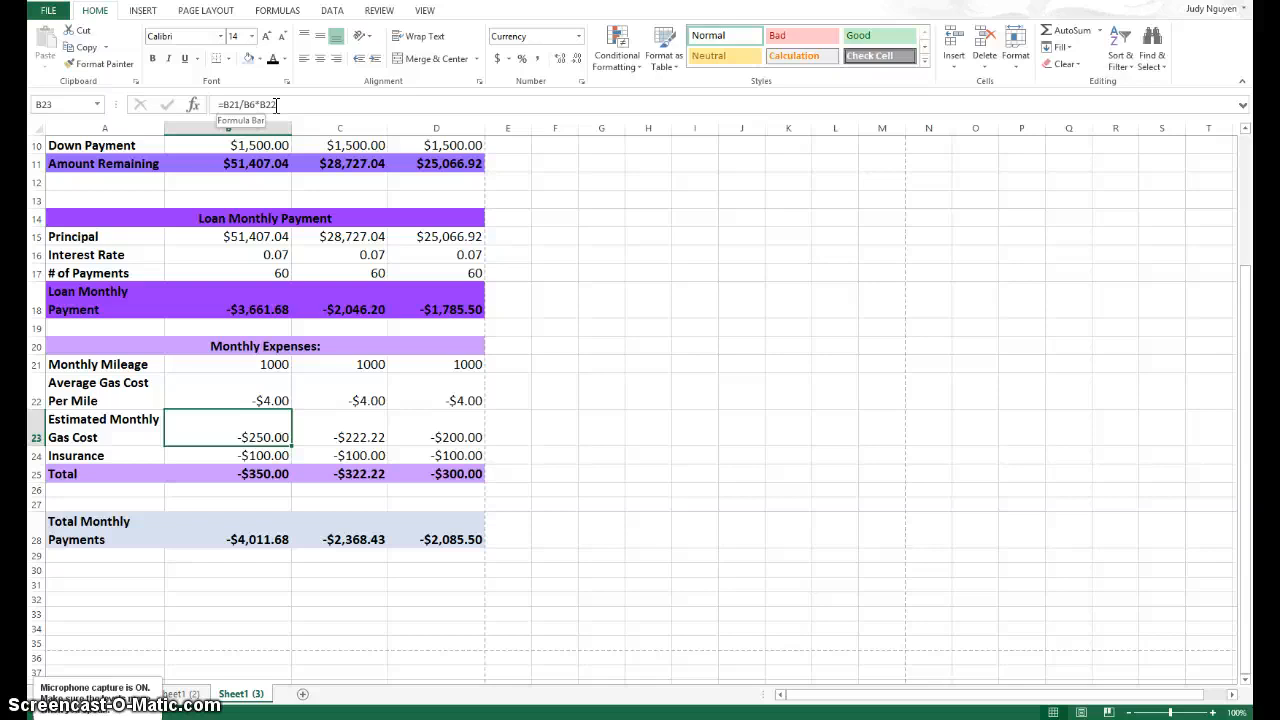
Step: Check the Cadillac's Insurance entry in B24 and the SUM formula for the Monthly Expenses Total in B25
left_click(255, 470)
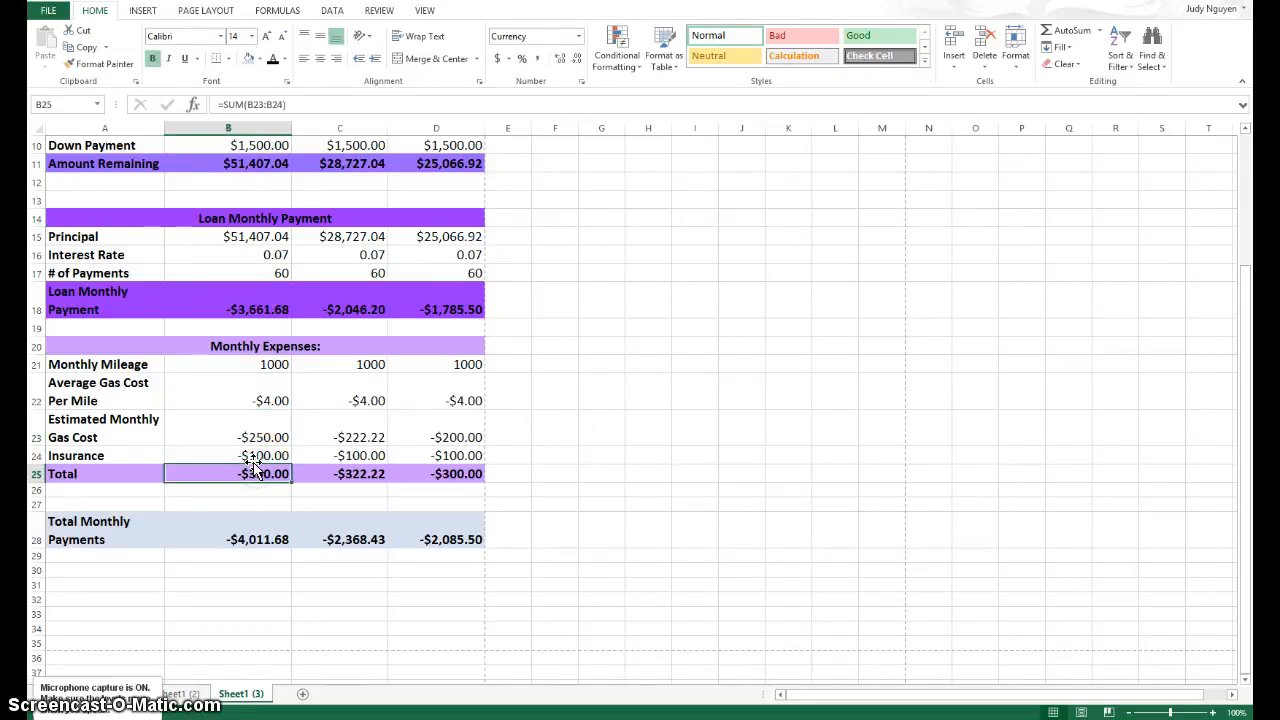
left_click(254, 455)
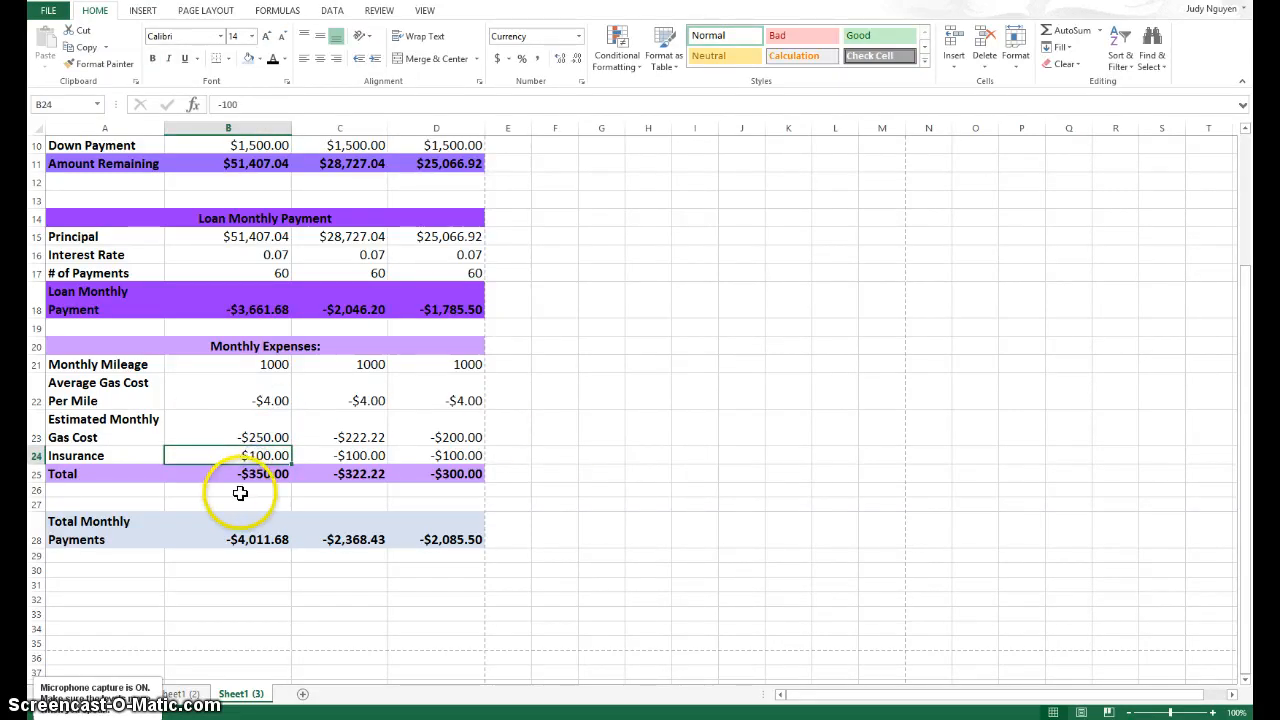
left_click(278, 478)
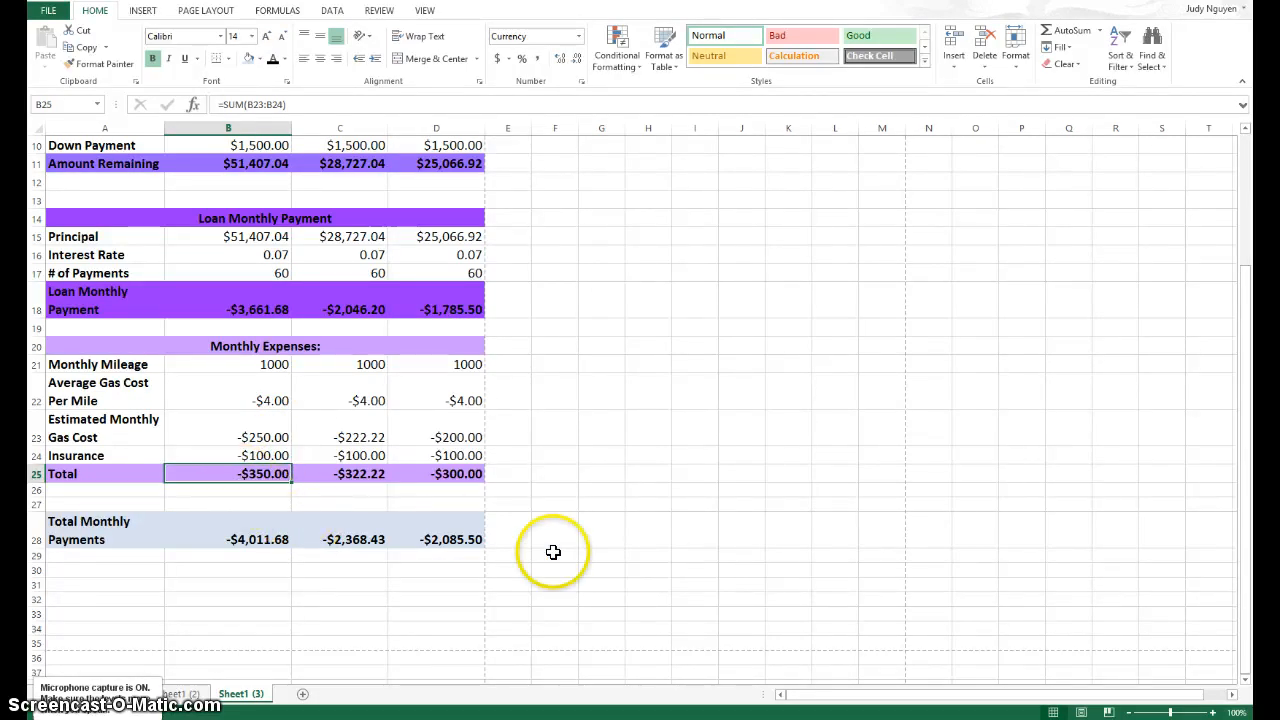
Step: Check the Cadillac's Total Monthly Payments formula in B28 against the loan payment in B18 and the expenses total in B25
left_click(255, 526)
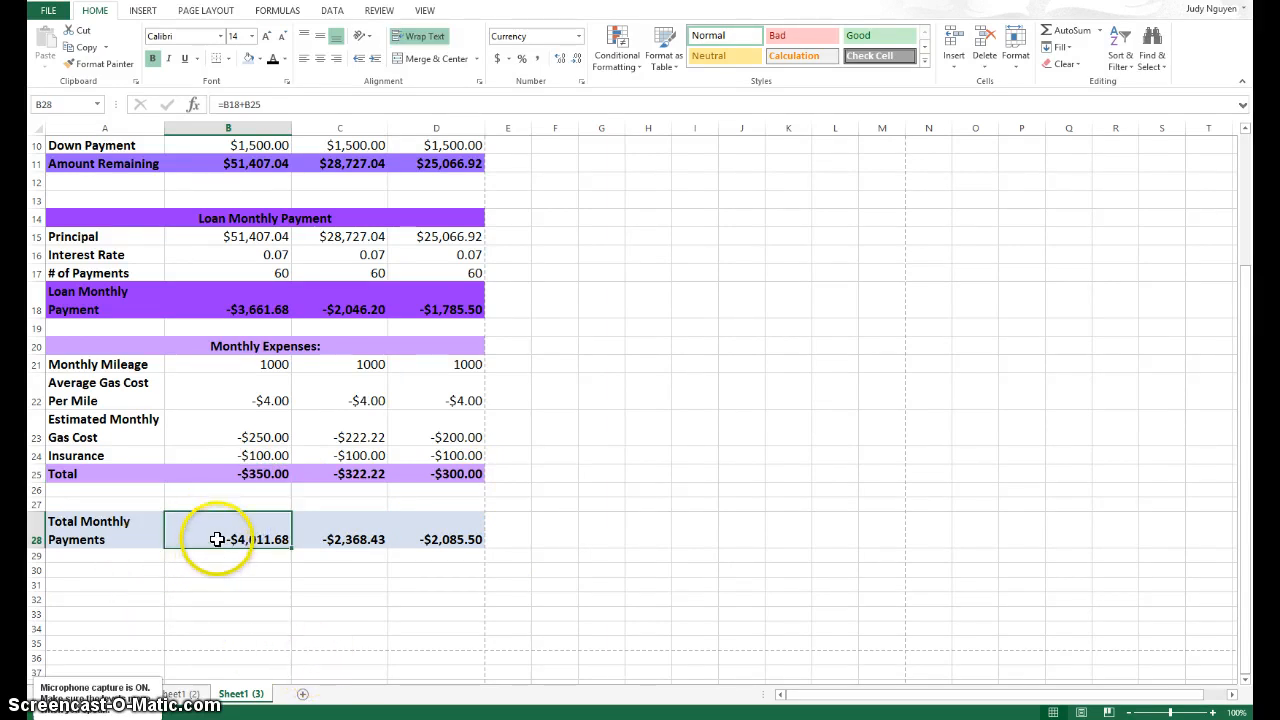
left_click(273, 318)
left_click(271, 474)
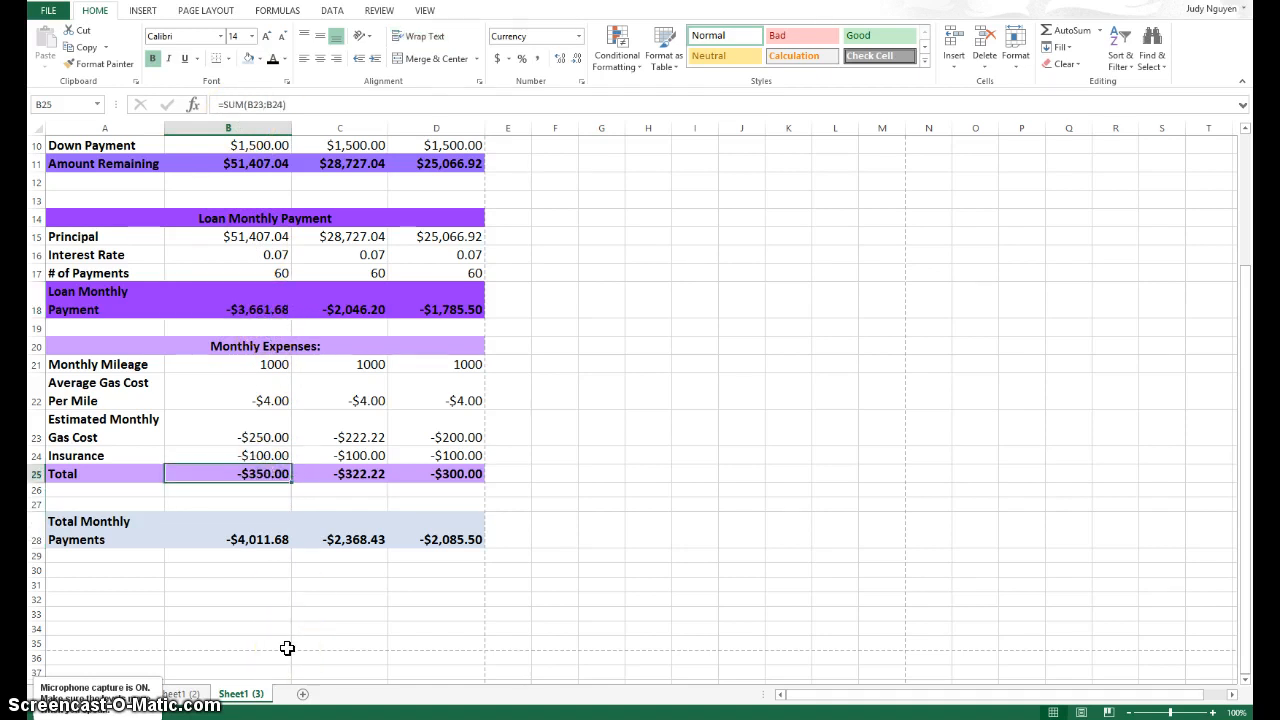
left_click(287, 648)
scroll(288, 650, "up", 3)
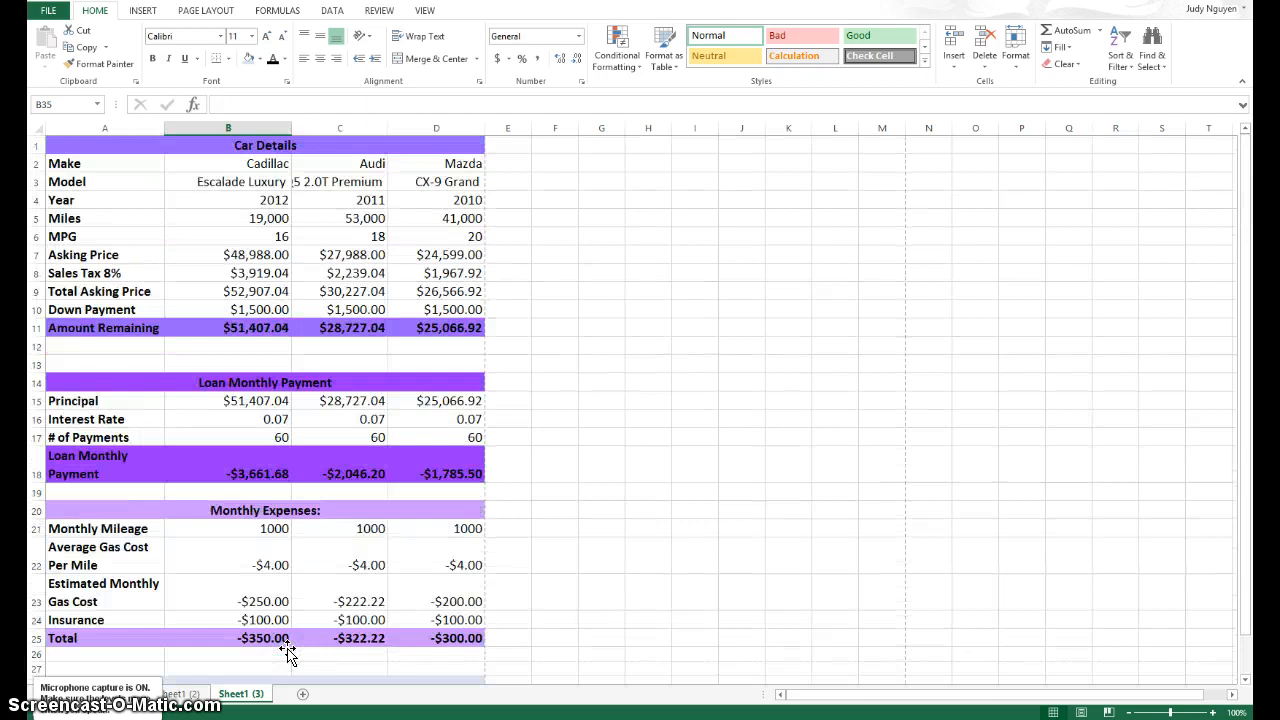